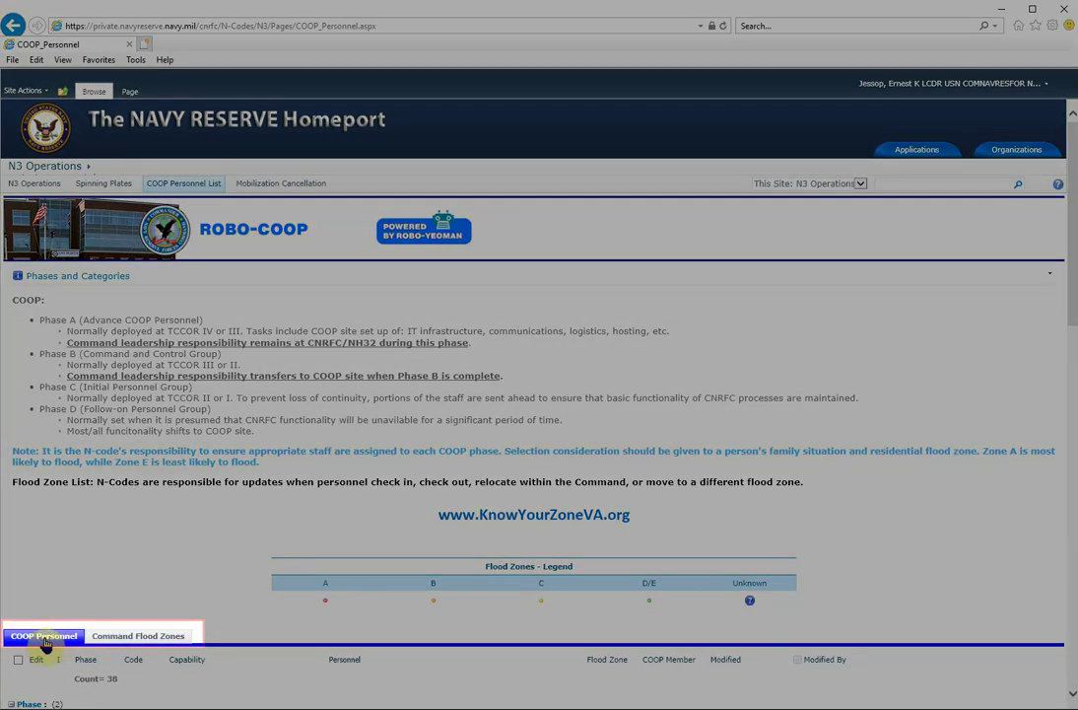
- Show the 279-entry Command Flood Zones list and select a row to bring up List Tools
{"action": "left_click", "coordinate": [131, 637]}
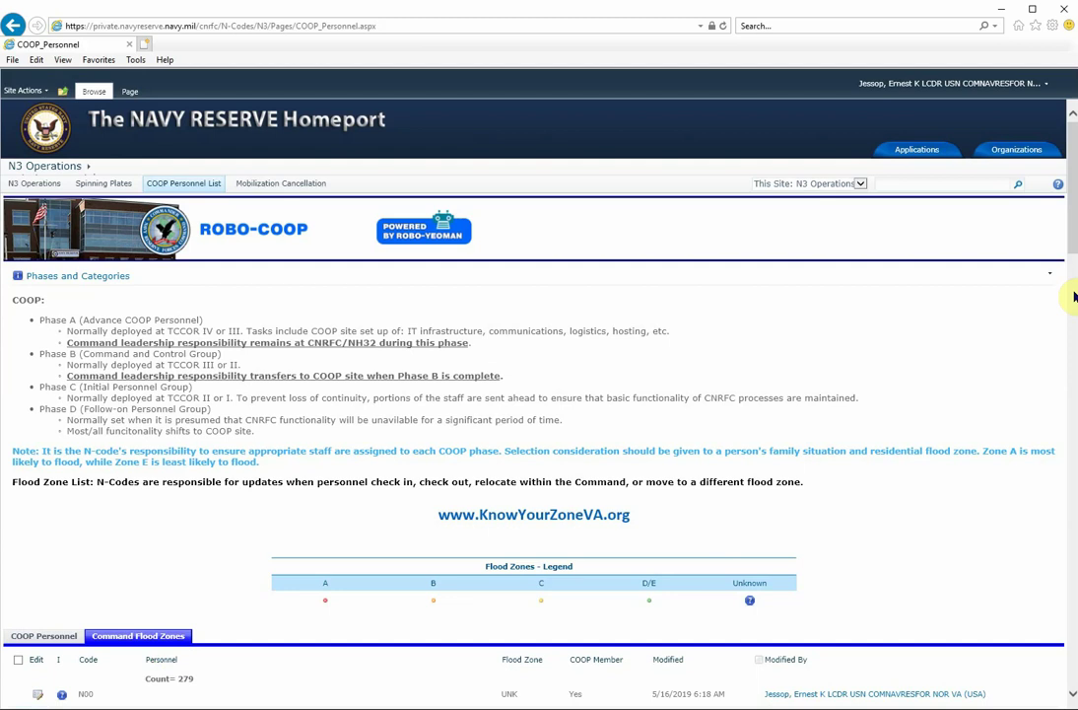
{"action": "left_click_drag", "start_coordinate": [1071, 217], "coordinate": [1072, 318]}
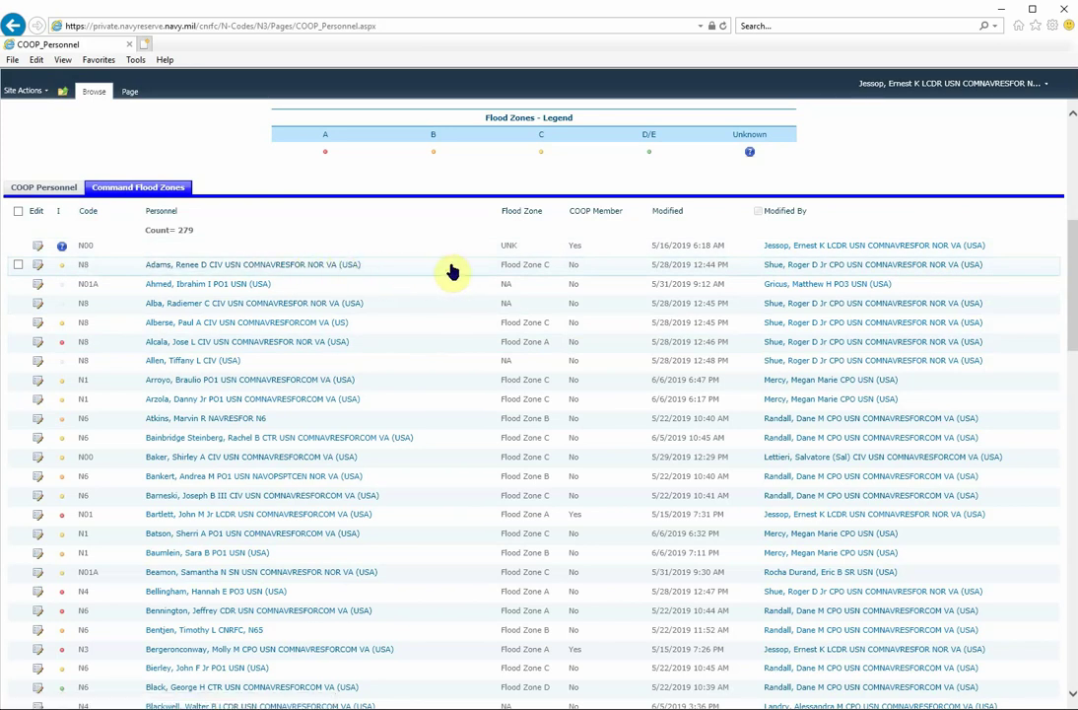
{"action": "left_click", "coordinate": [449, 268]}
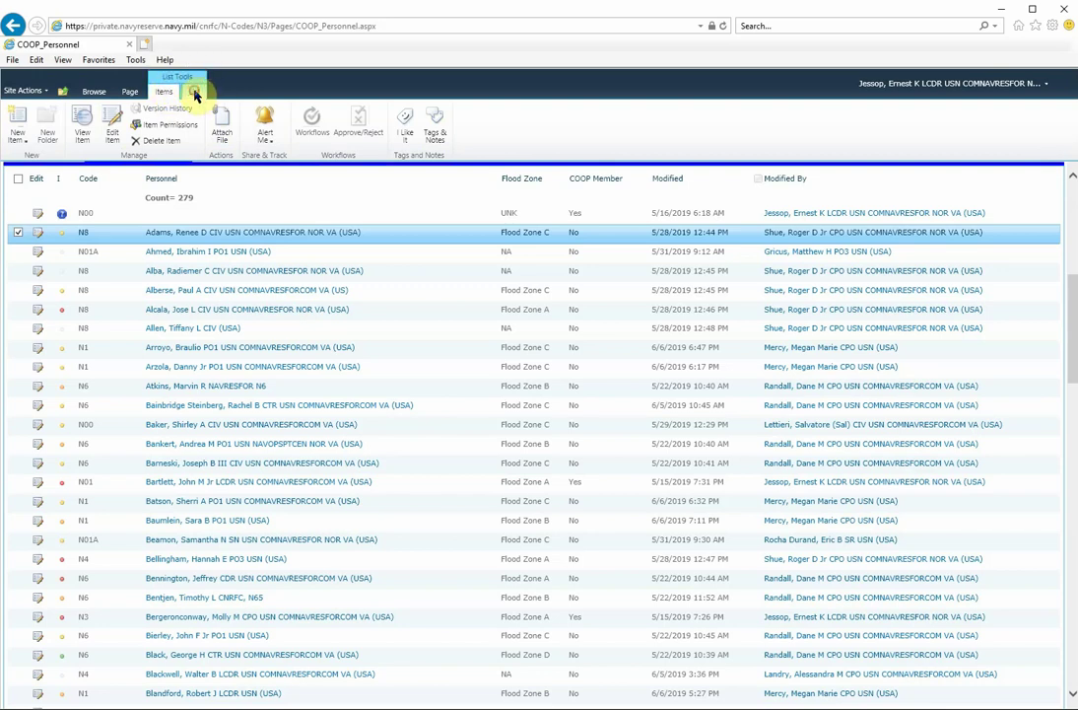
- Export the flood-zone list to Excel, saving owssvr.iqy to the Desktop
{"action": "left_click", "coordinate": [200, 94]}
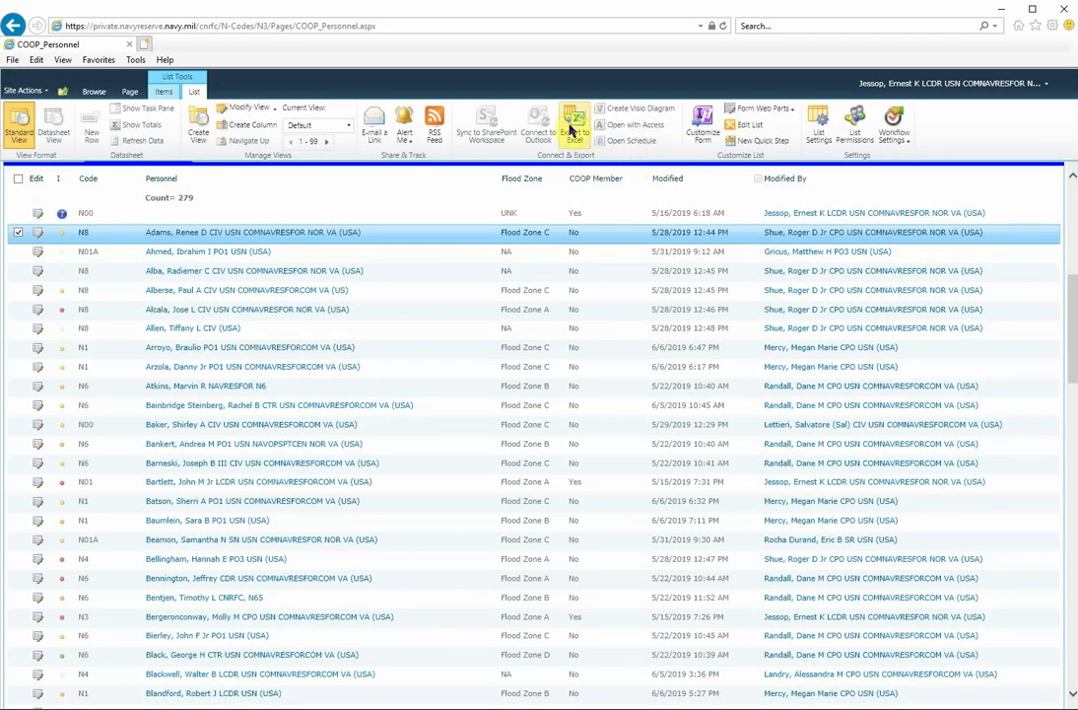
{"action": "left_click", "coordinate": [578, 127]}
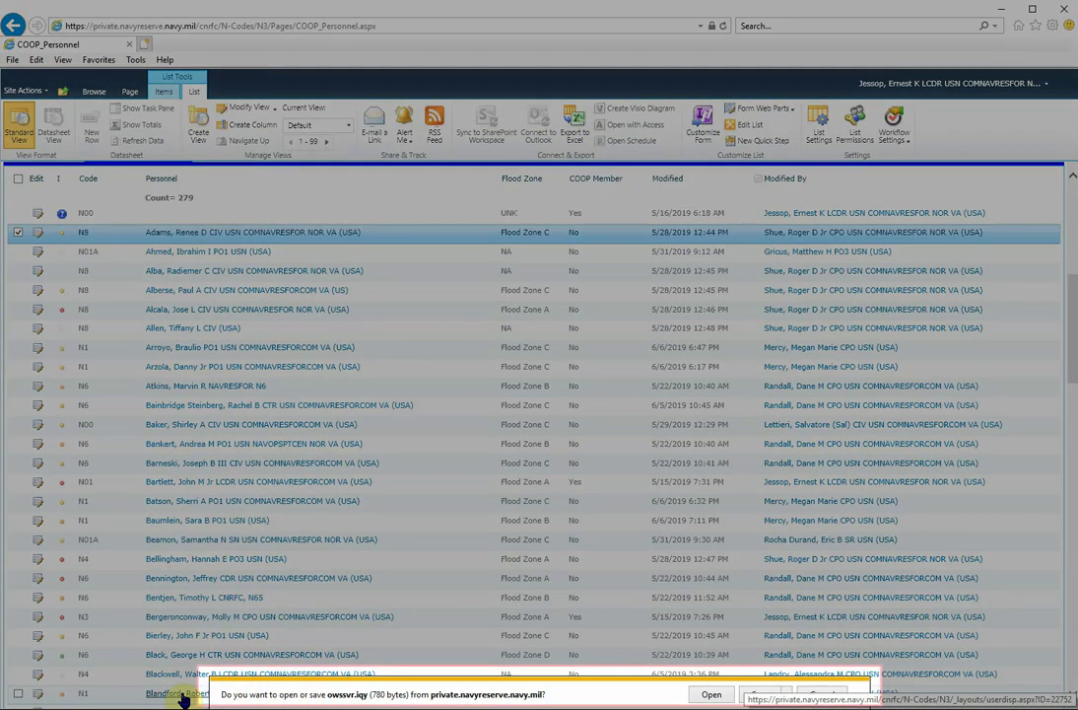
{"action": "left_click", "coordinate": [787, 698]}
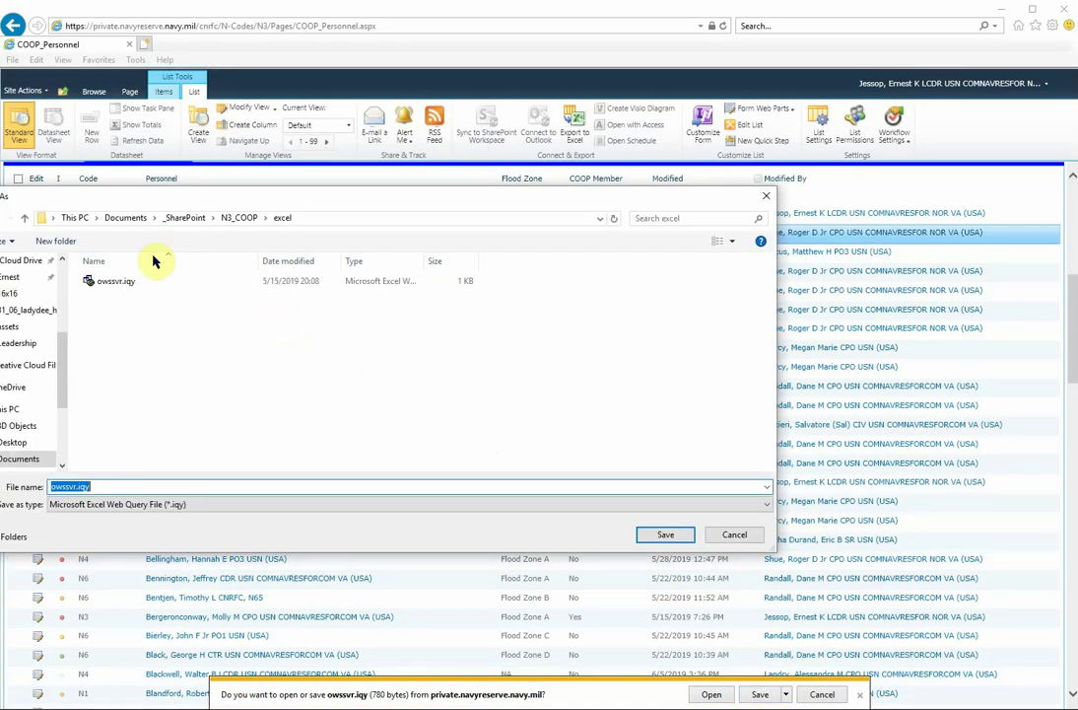
{"action": "left_click", "coordinate": [20, 442]}
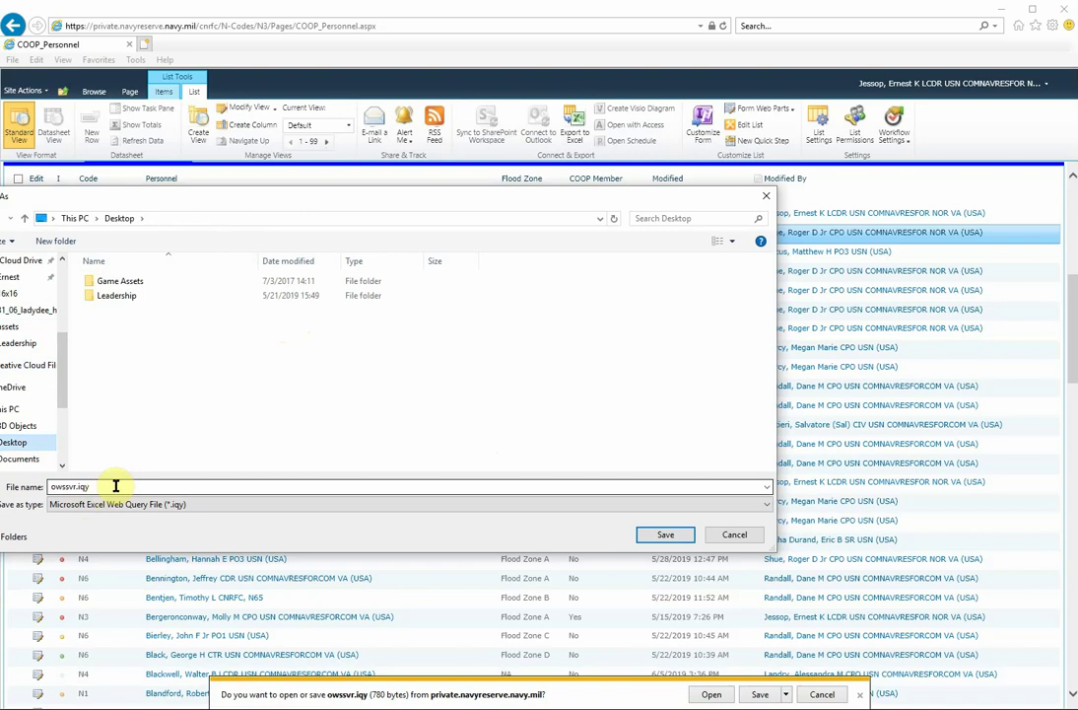
{"action": "left_click", "coordinate": [676, 534]}
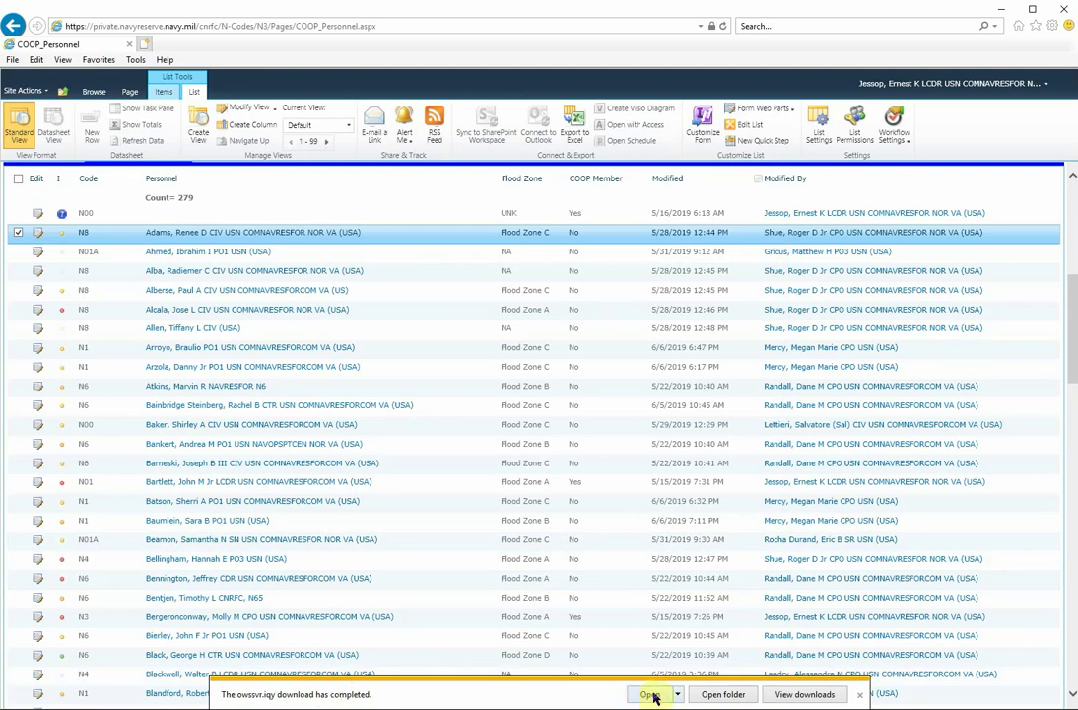
- Open owssvr.iqy, enable its data connections, and authenticate with the smart card certificate and PIN
{"action": "left_click", "coordinate": [651, 695]}
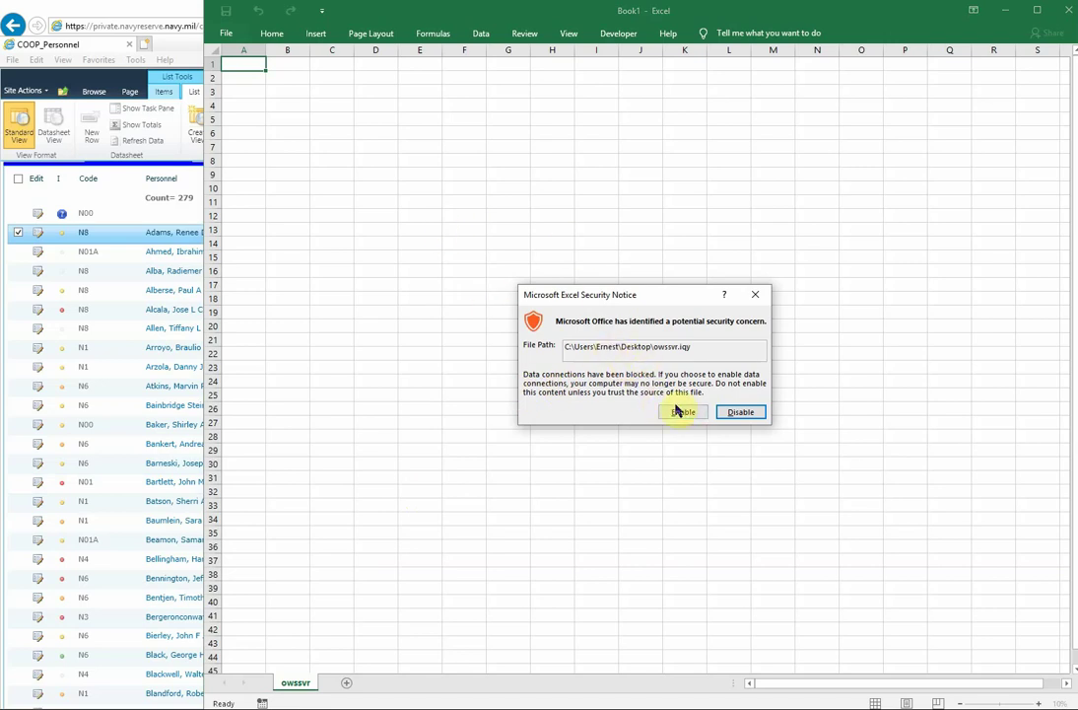
{"action": "left_click", "coordinate": [680, 414]}
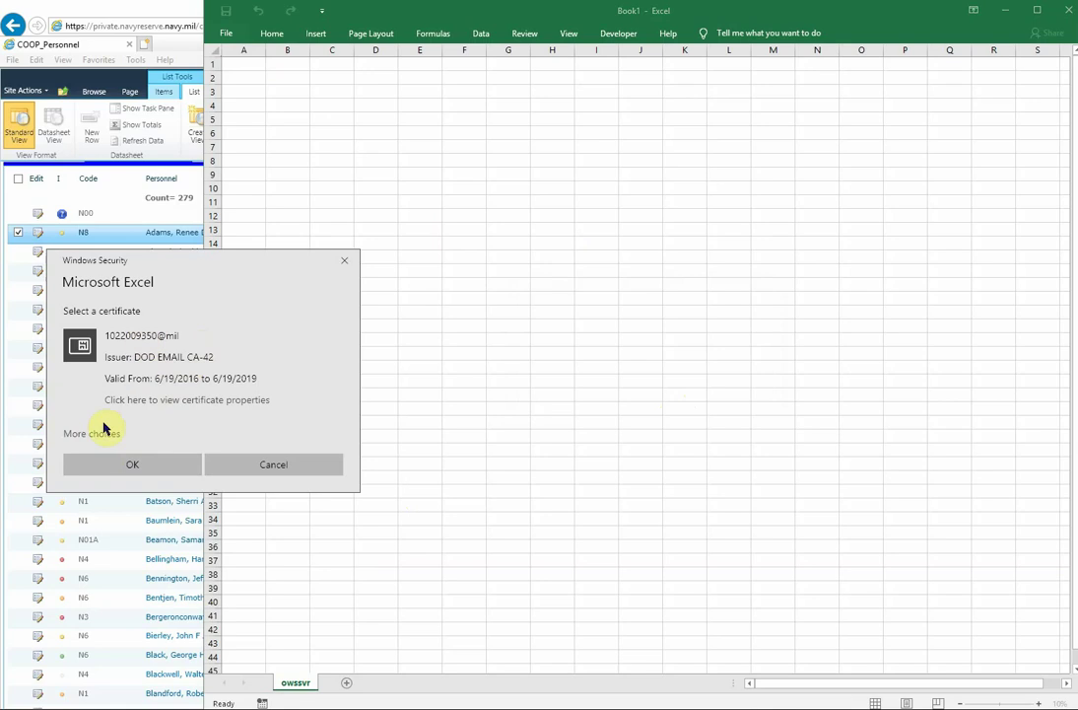
{"action": "left_click", "coordinate": [96, 435]}
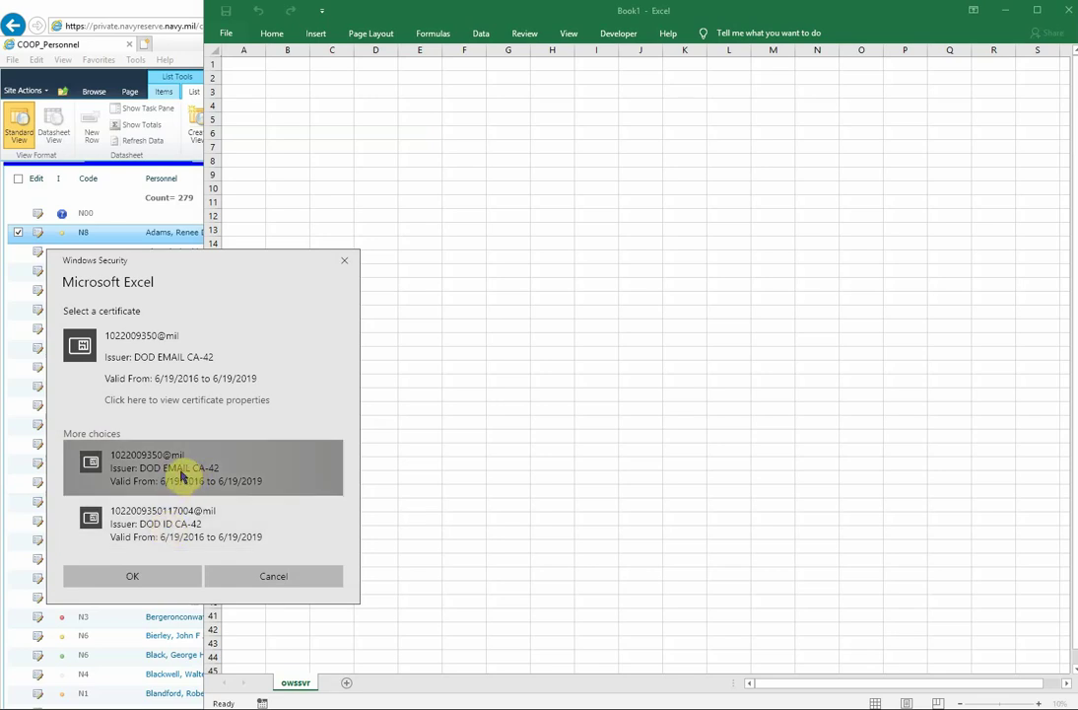
{"action": "left_click", "coordinate": [195, 576]}
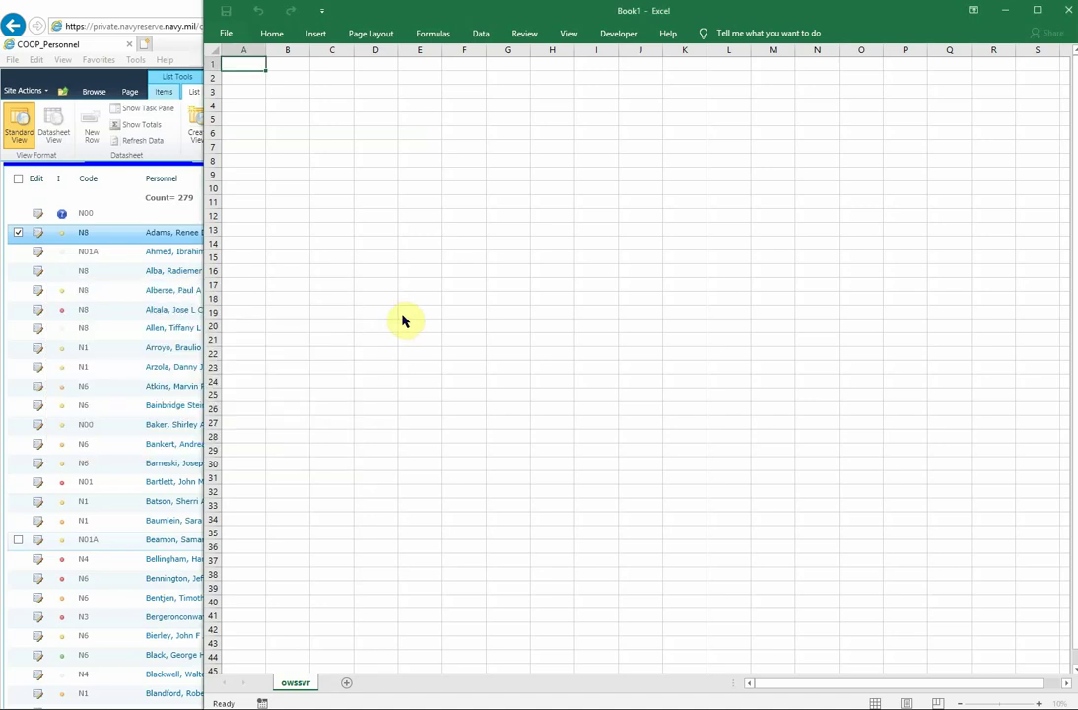
{"action": "type", "text": "••••••"}
{"action": "key", "text": "Return"}
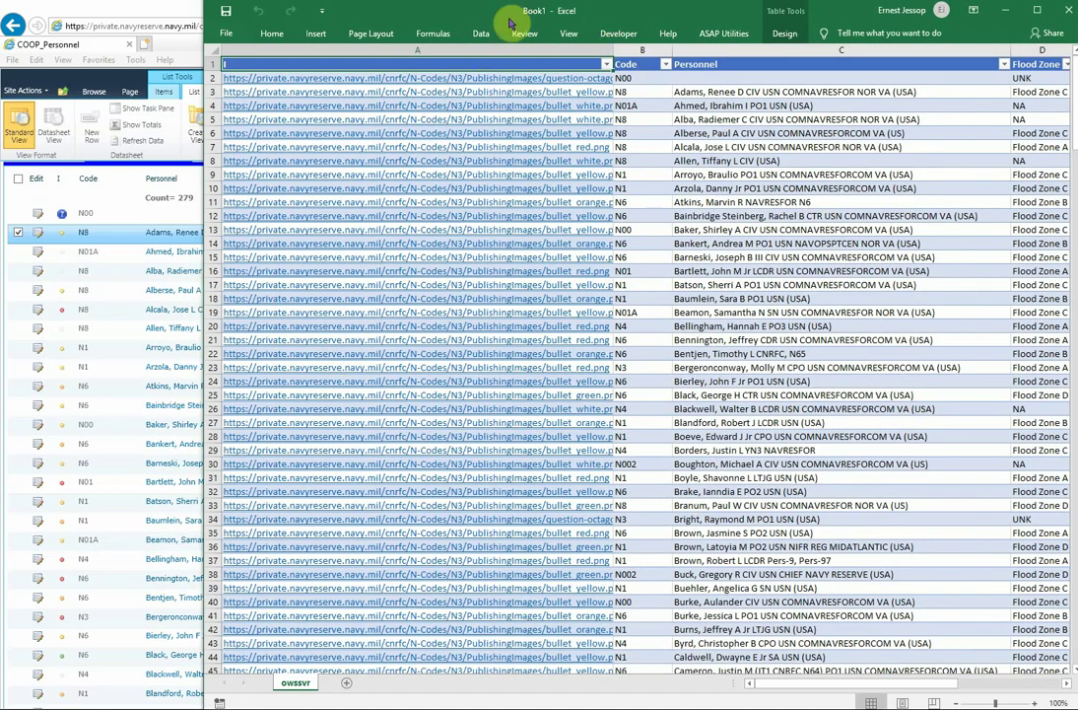
- Maximize the Excel window and pin the Home ribbon open
{"action": "left_click_drag", "start_coordinate": [480, 14], "coordinate": [344, 19]}
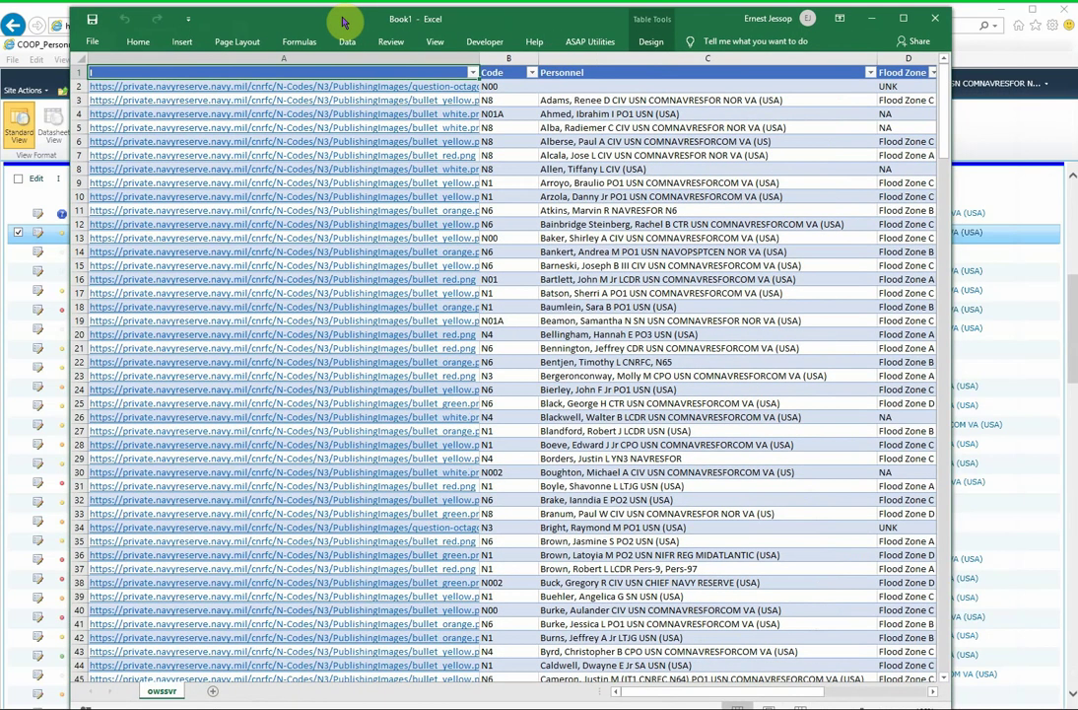
{"action": "double_click", "coordinate": [344, 20]}
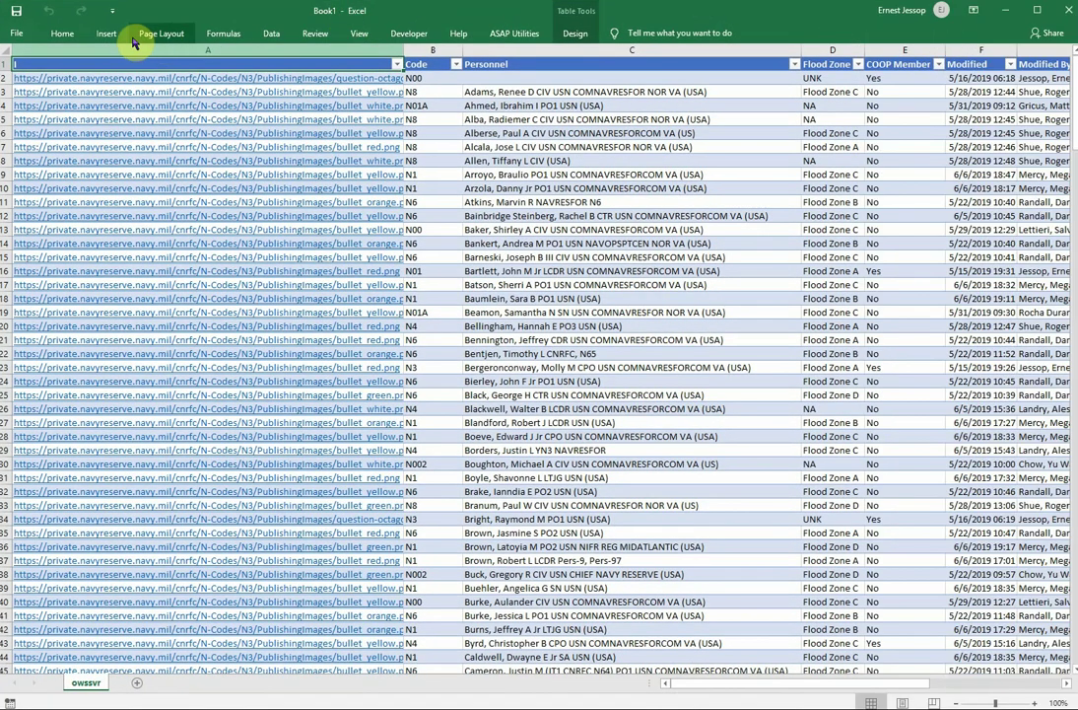
{"action": "double_click", "coordinate": [61, 35]}
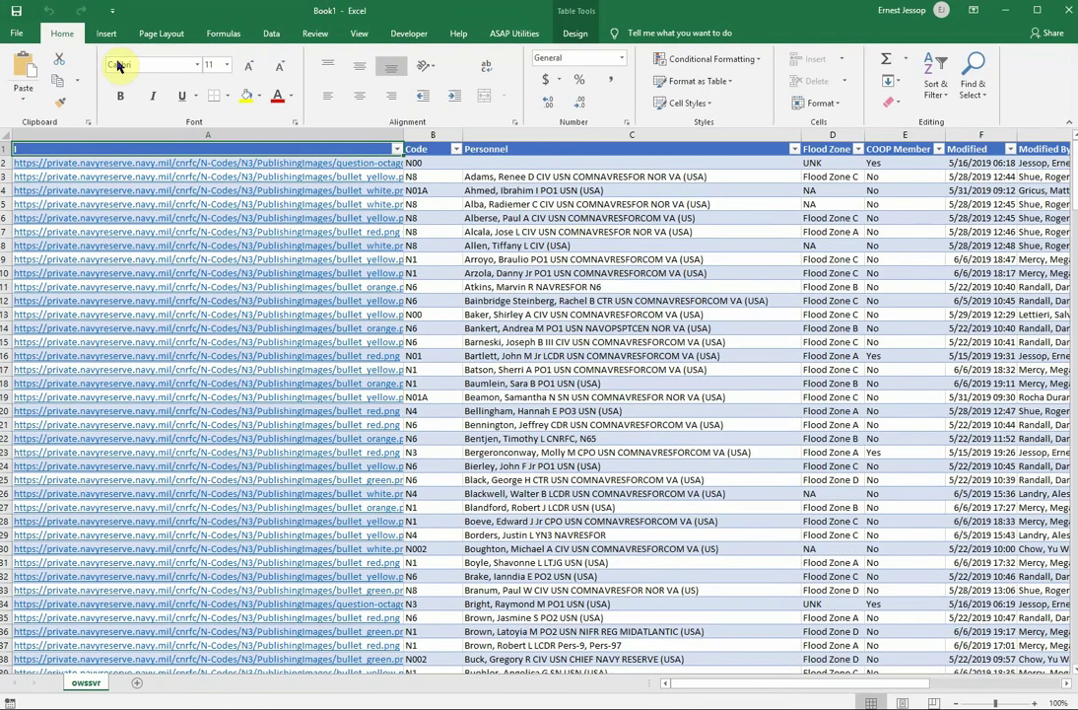
- Delete image-link column A, then the Item Type and Path columns G:H
{"action": "left_click", "coordinate": [176, 135]}
{"action": "right_click", "coordinate": [179, 137]}
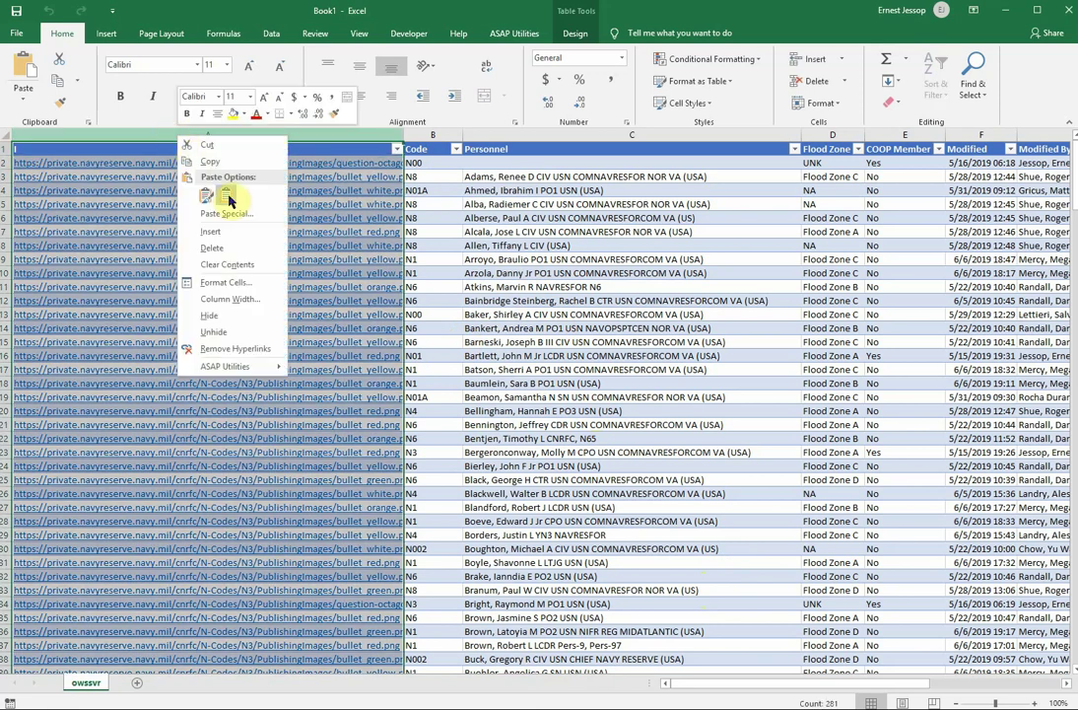
{"action": "left_click", "coordinate": [211, 250]}
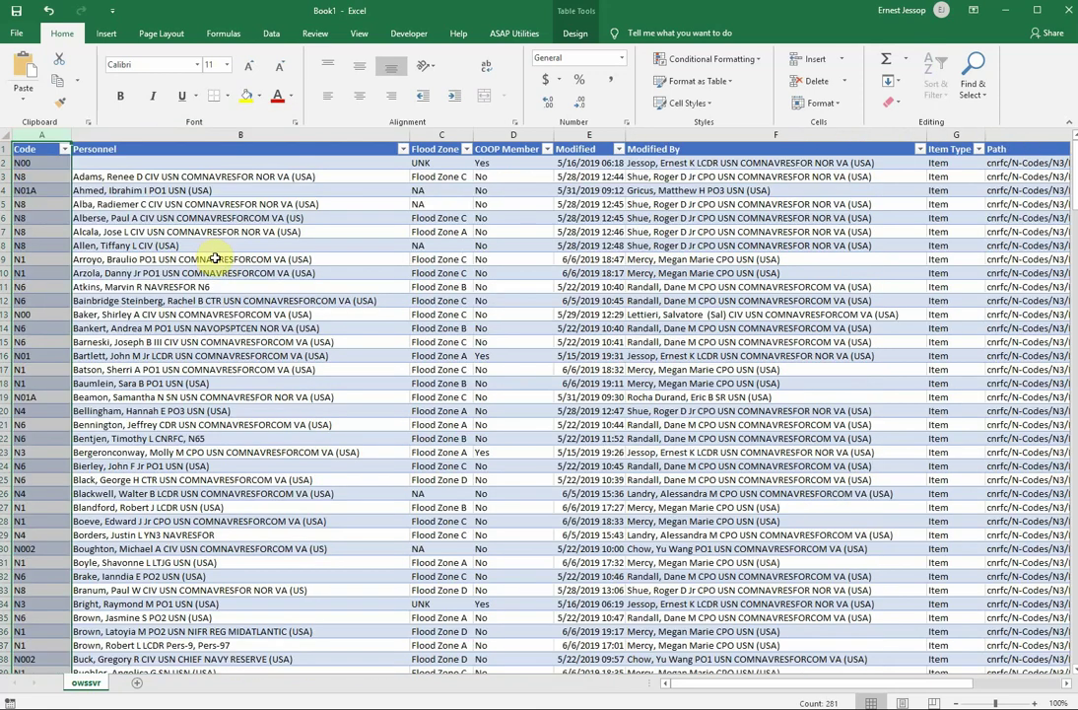
{"action": "left_click", "coordinate": [190, 262]}
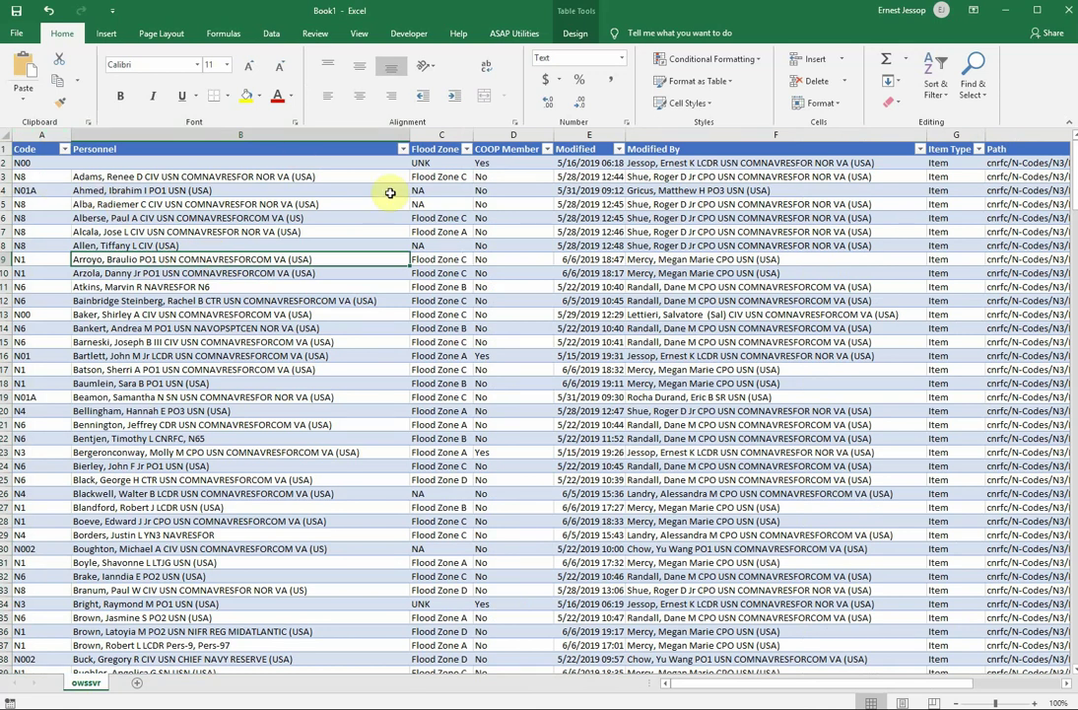
{"action": "left_click_drag", "start_coordinate": [711, 685], "coordinate": [786, 673]}
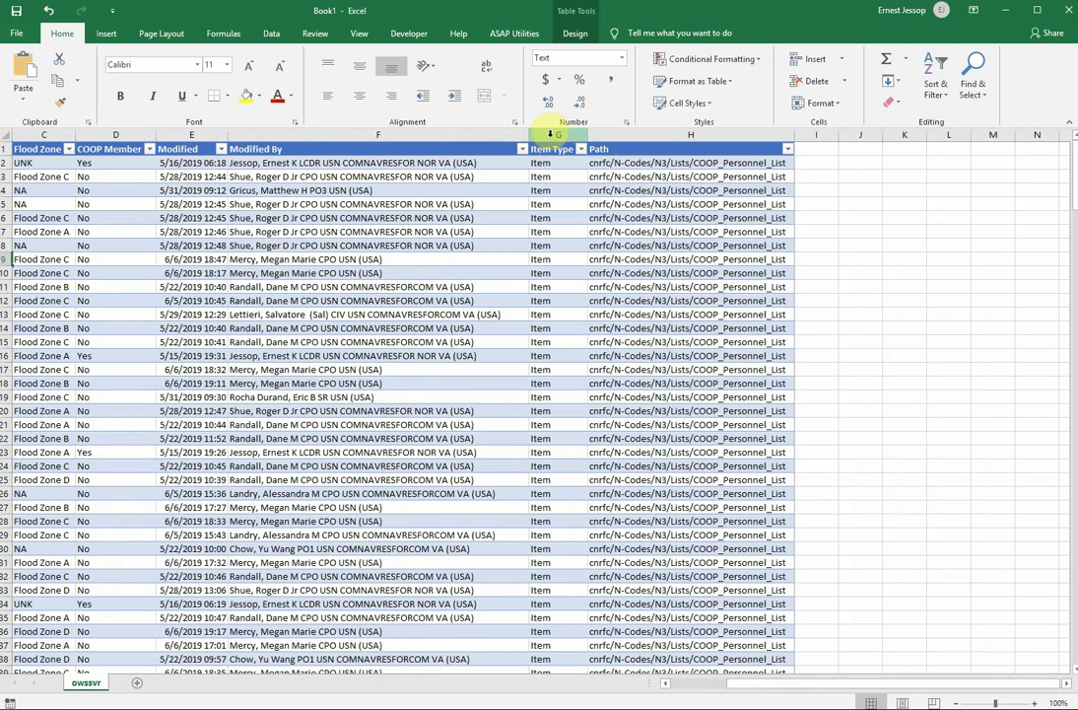
{"action": "left_click_drag", "start_coordinate": [550, 134], "coordinate": [621, 136]}
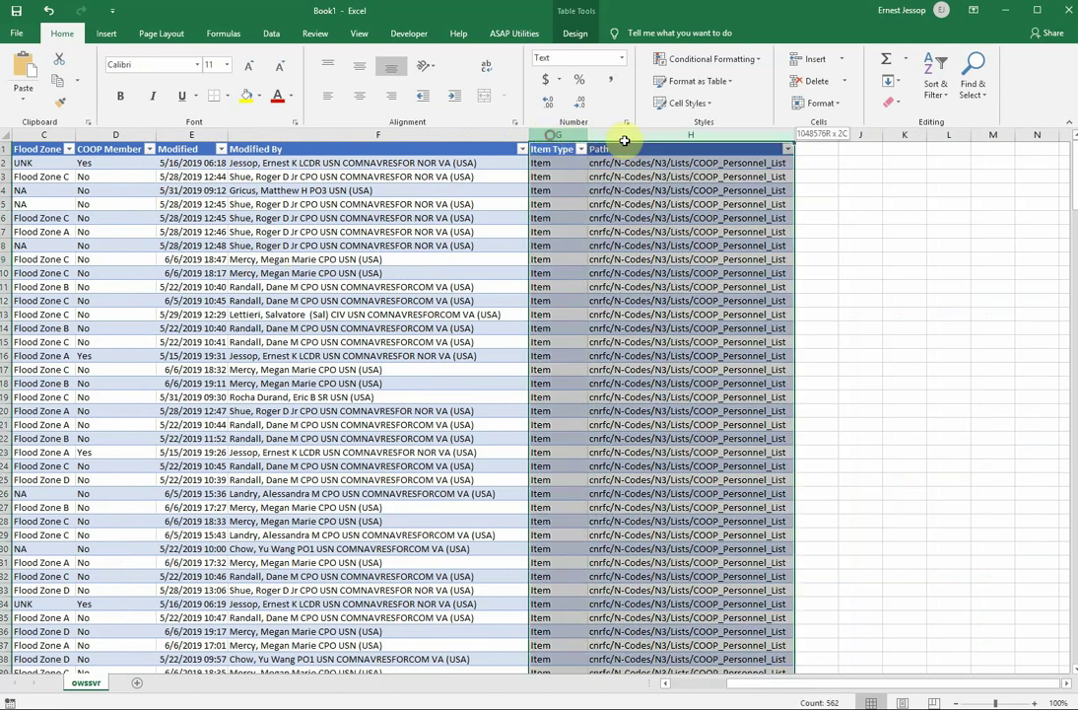
{"action": "right_click", "coordinate": [614, 137]}
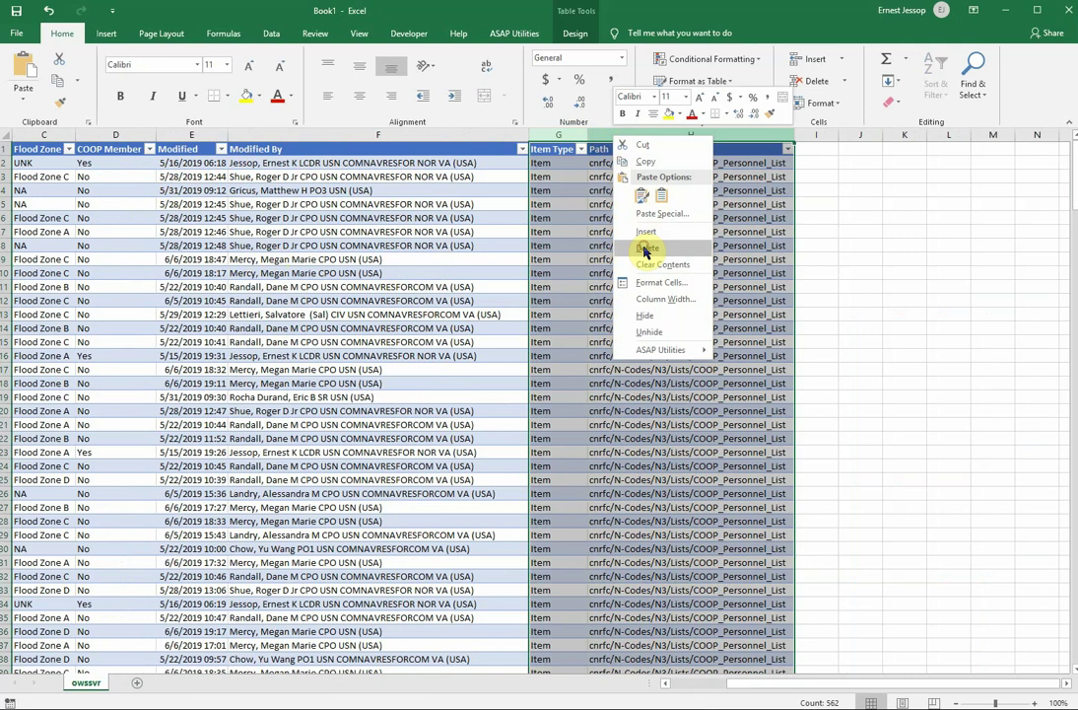
{"action": "left_click", "coordinate": [644, 248]}
{"action": "left_click_drag", "start_coordinate": [761, 688], "coordinate": [685, 687]}
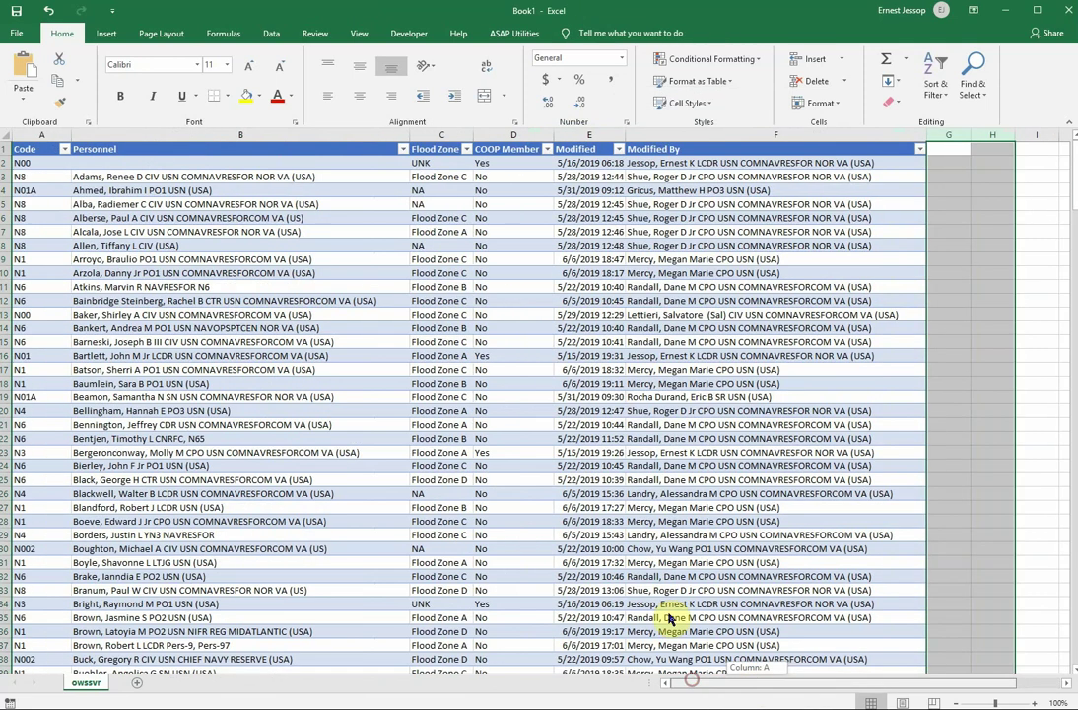
{"action": "left_click", "coordinate": [954, 328]}
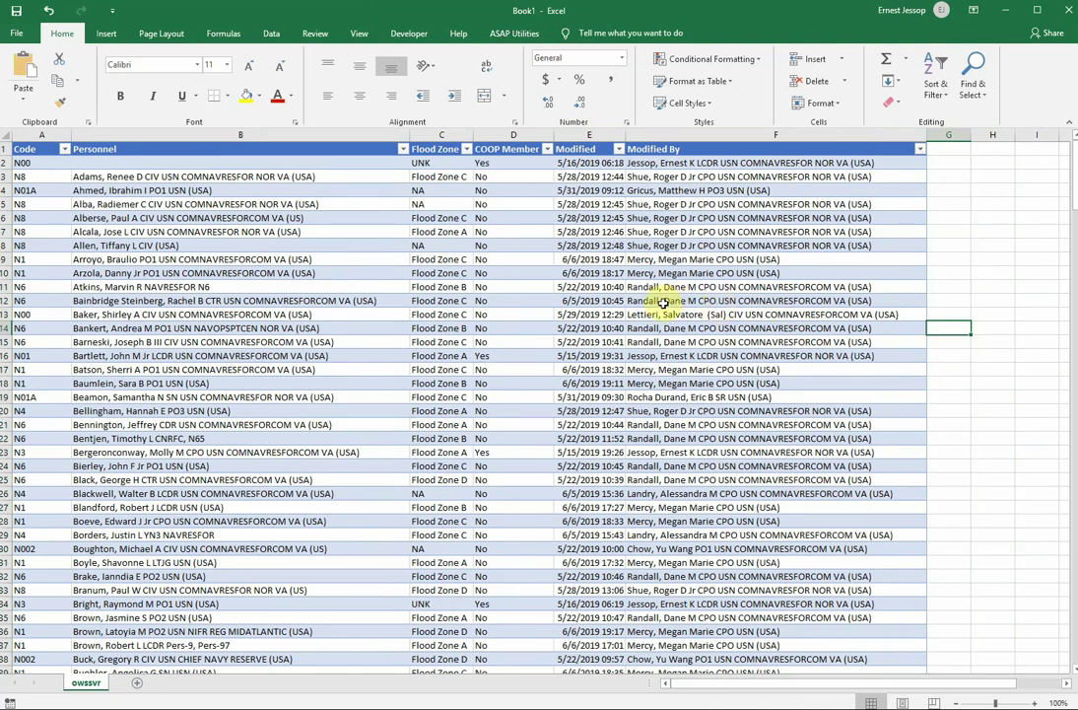
- In Queries & Connections, delete the owssvr connection and confirm its removal
{"action": "left_click", "coordinate": [268, 32]}
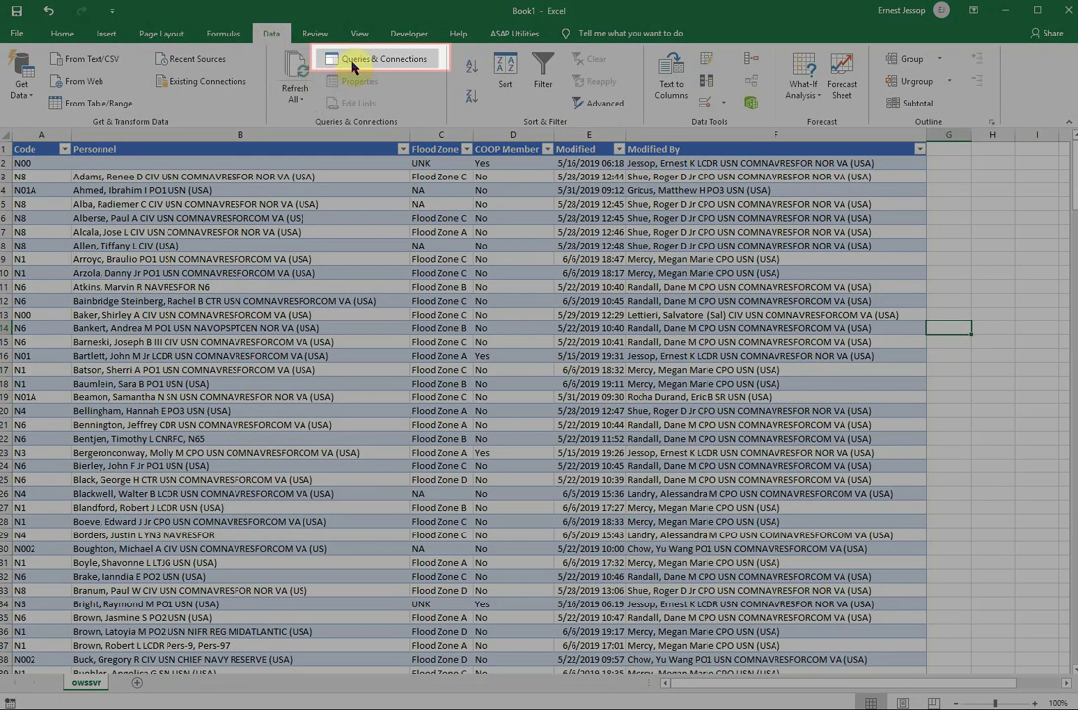
{"action": "left_click", "coordinate": [345, 62]}
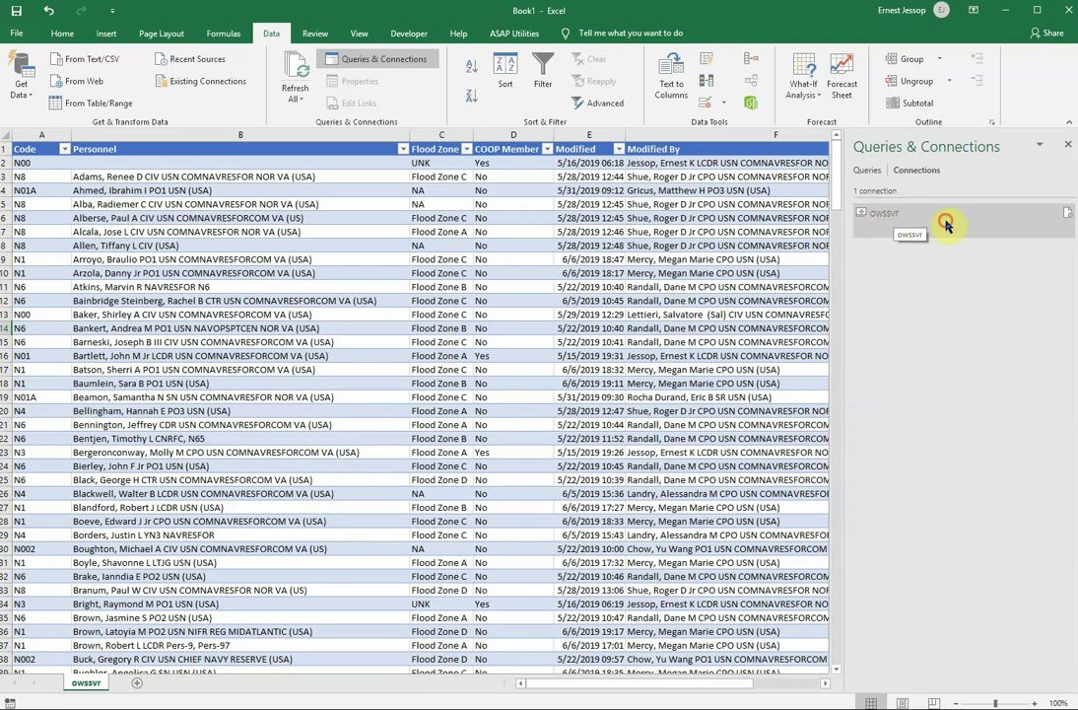
{"action": "left_click", "coordinate": [944, 224]}
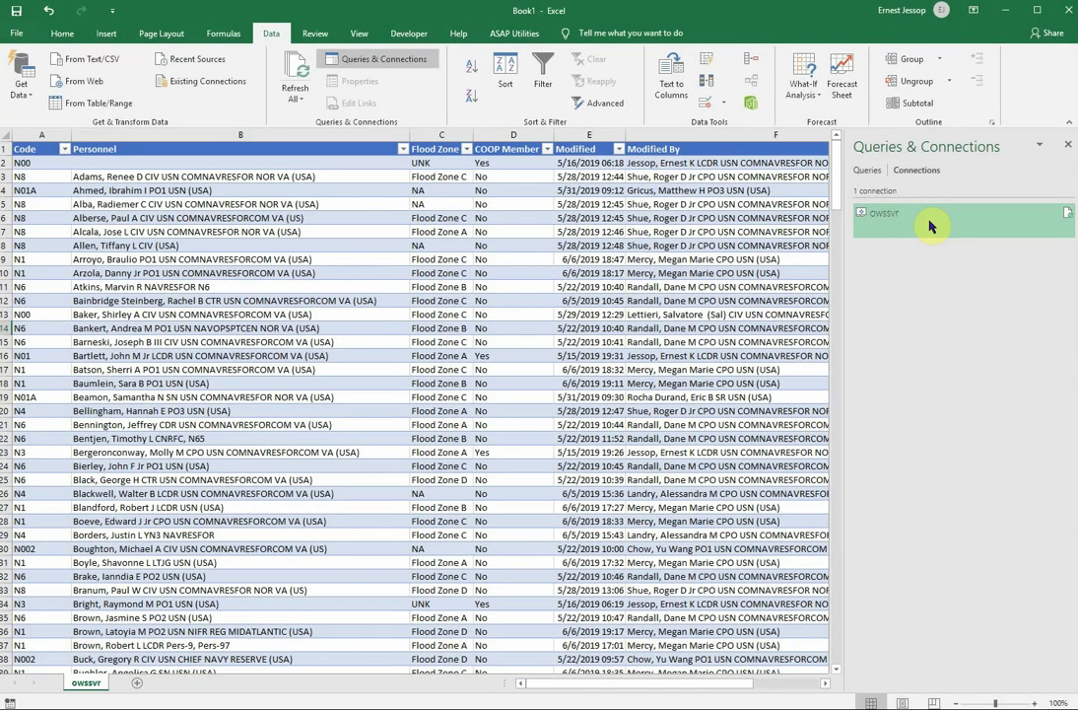
{"action": "right_click", "coordinate": [928, 226]}
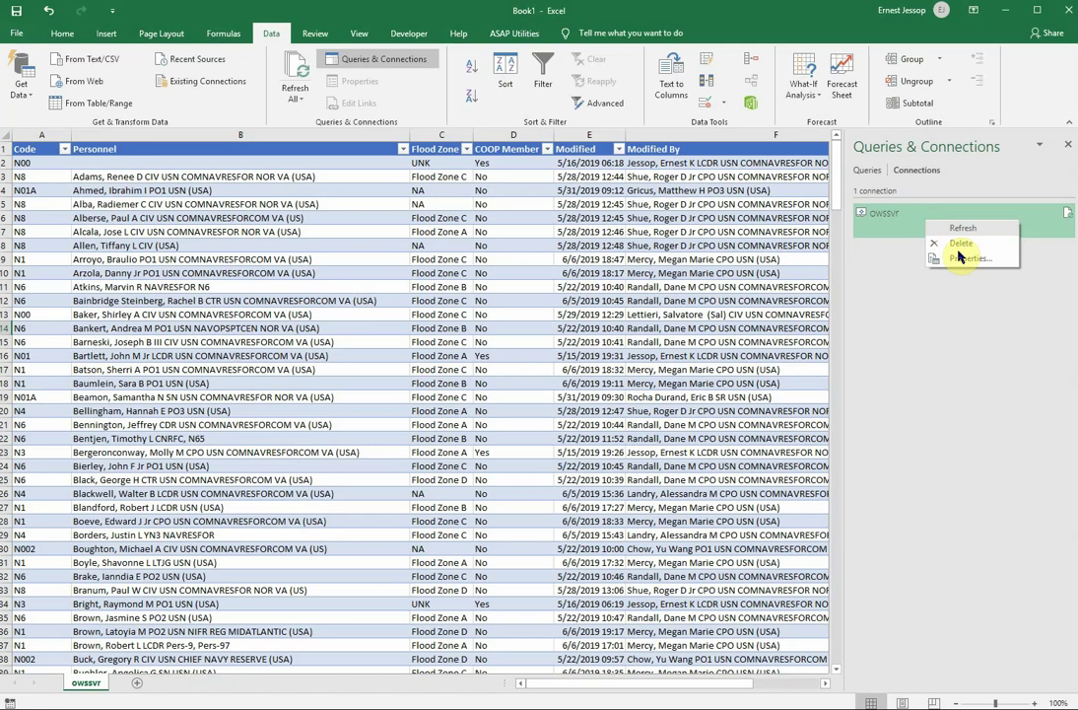
{"action": "left_click", "coordinate": [875, 337]}
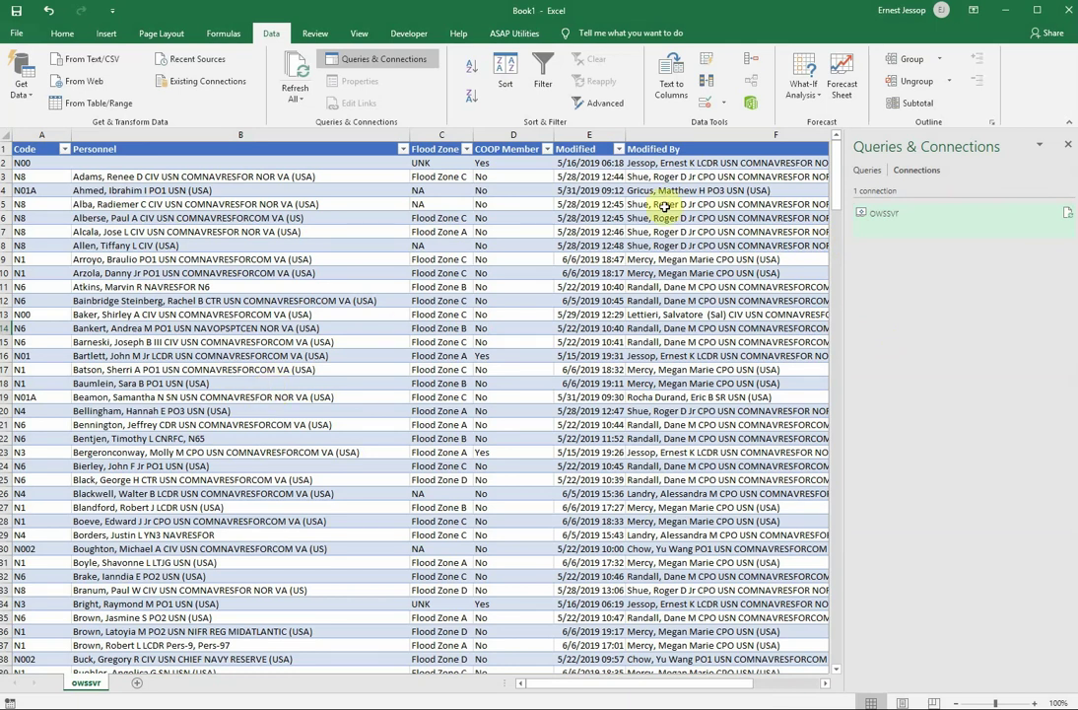
{"action": "left_click", "coordinate": [886, 222]}
{"action": "right_click", "coordinate": [887, 220]}
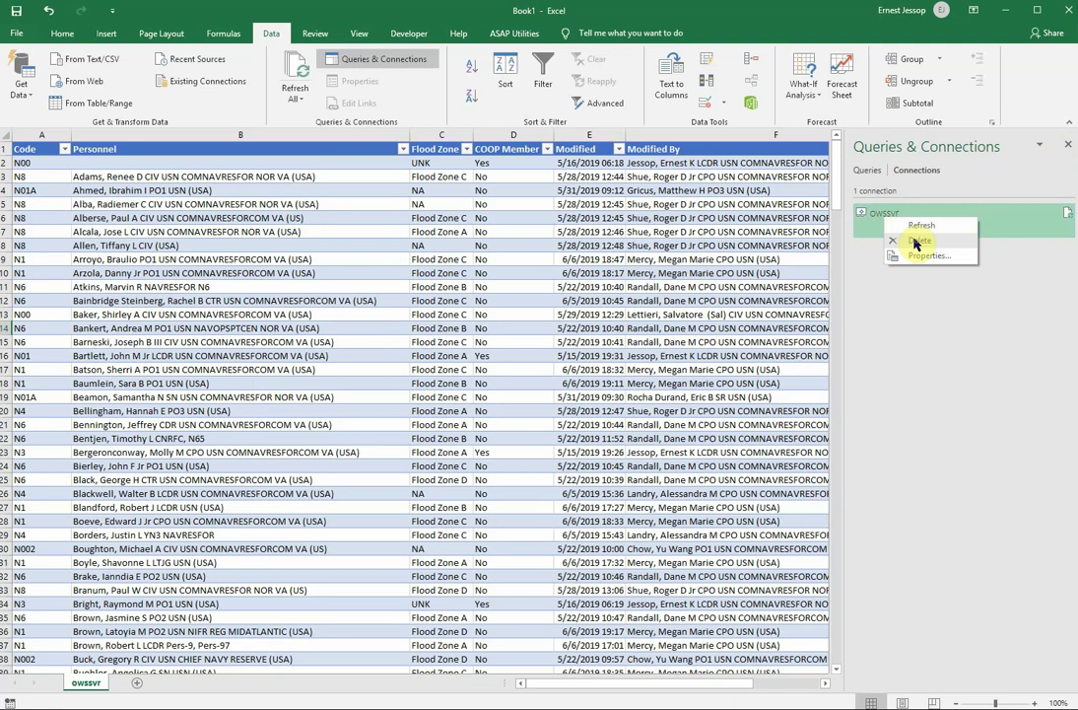
{"action": "left_click", "coordinate": [914, 240]}
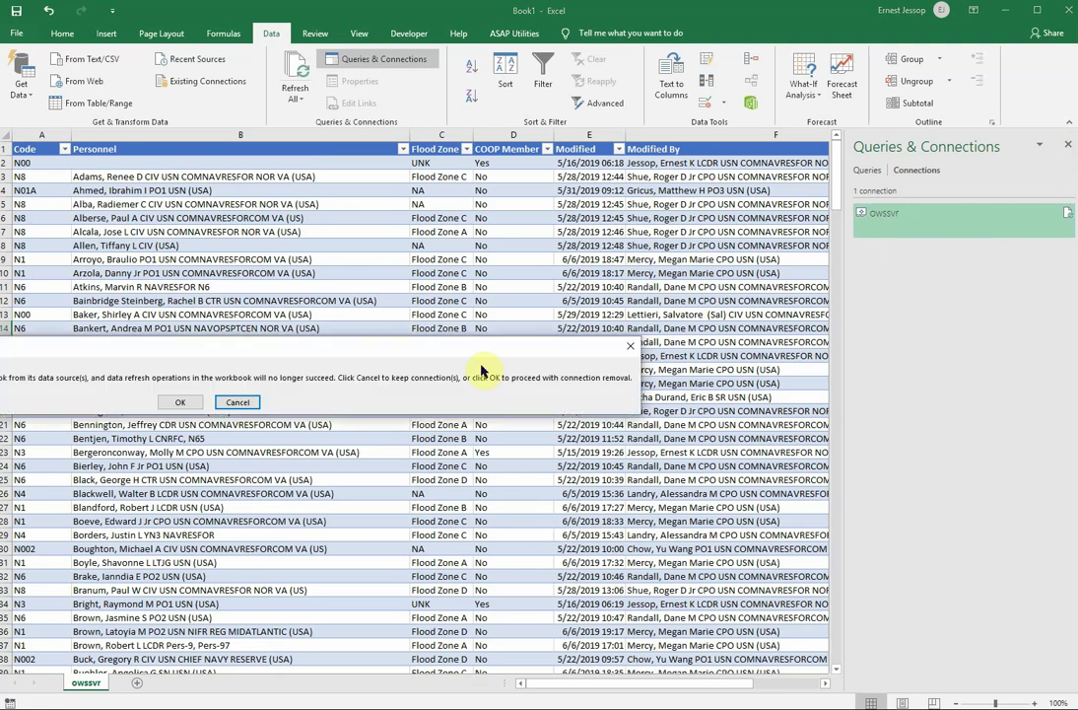
{"action": "left_click", "coordinate": [173, 399]}
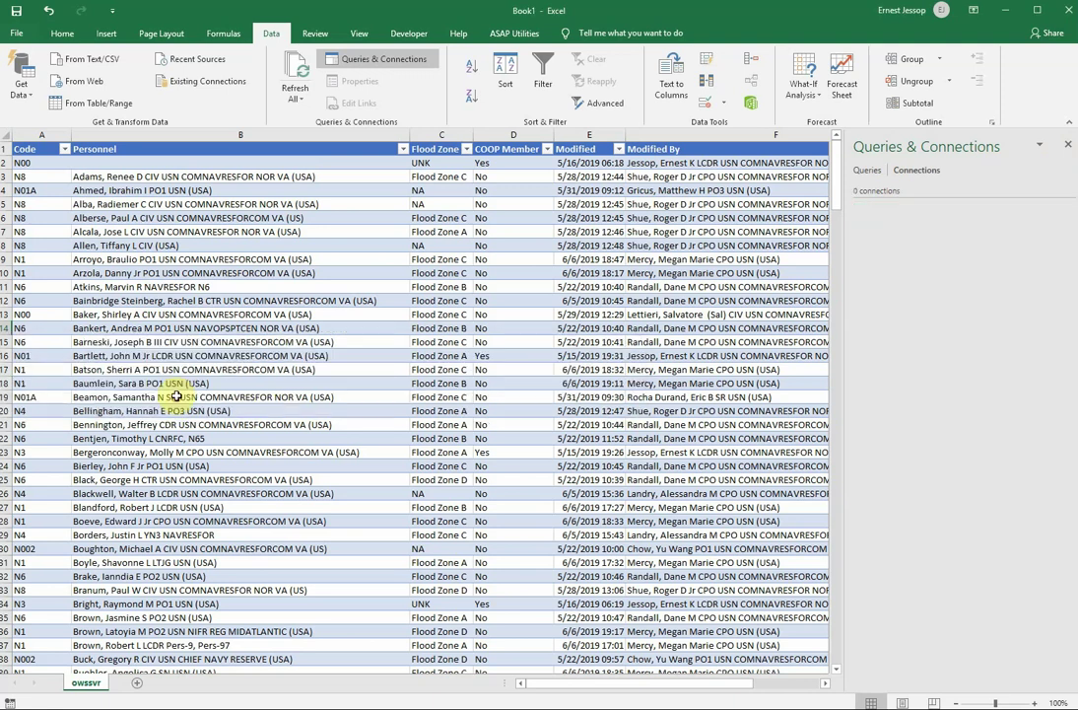
{"action": "left_click", "coordinate": [192, 286]}
{"action": "left_click", "coordinate": [556, 683]}
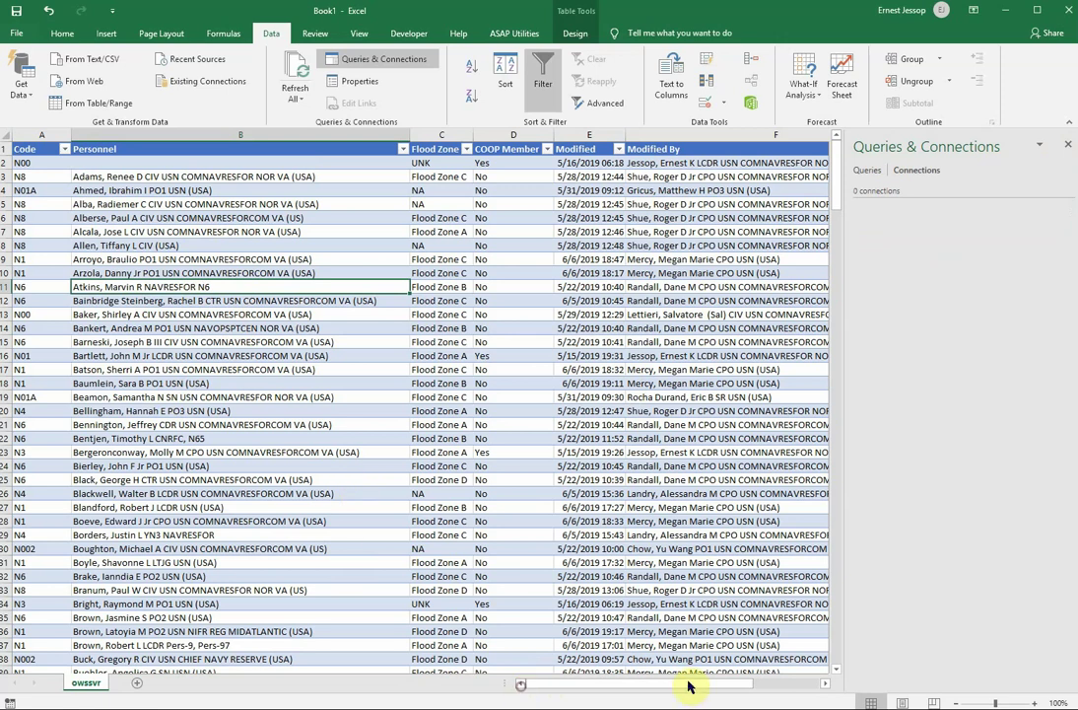
- Add a Total row to the table with the Personnel total set to Count (279)
{"action": "left_click", "coordinate": [1065, 146]}
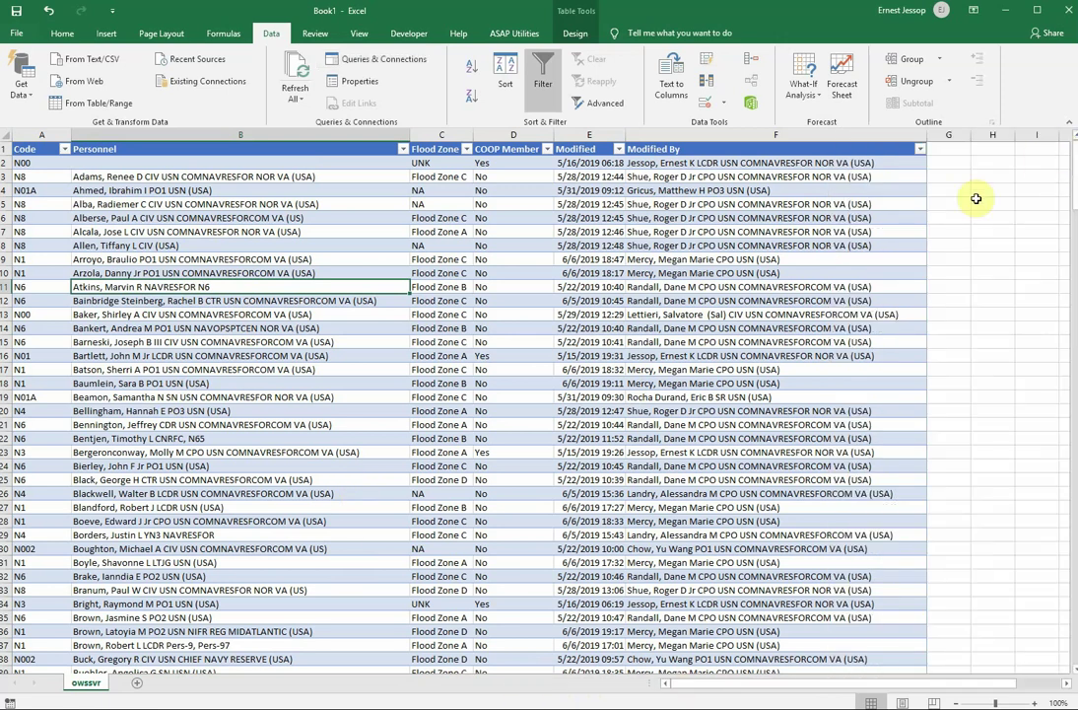
{"action": "left_click", "coordinate": [92, 200]}
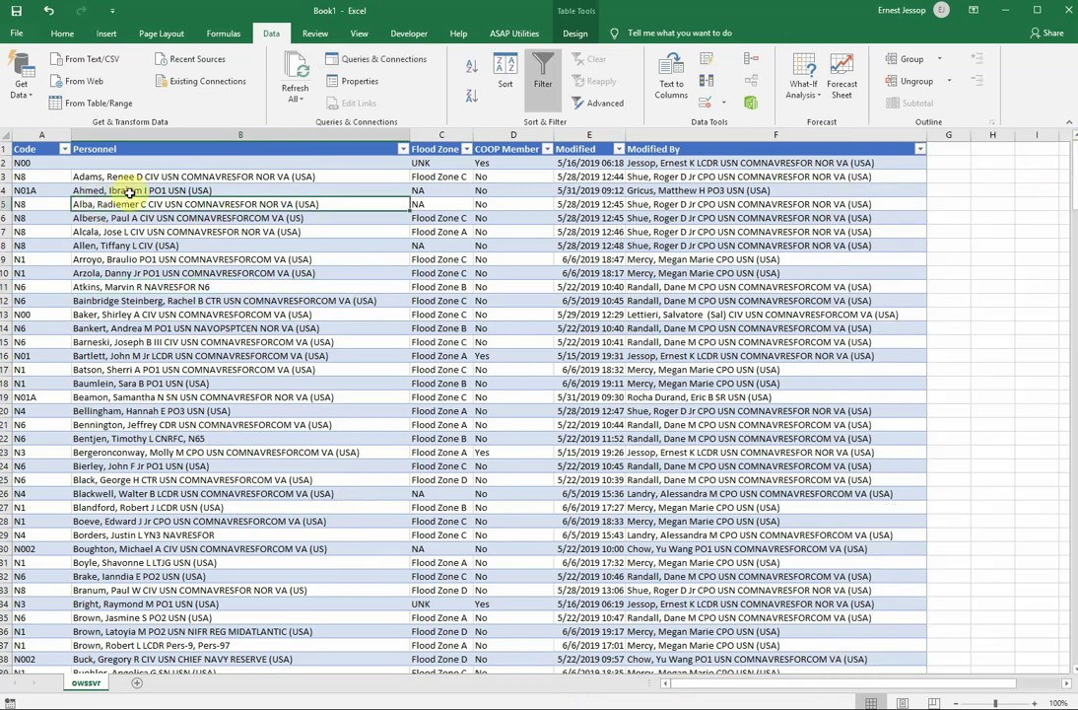
{"action": "left_click", "coordinate": [83, 174]}
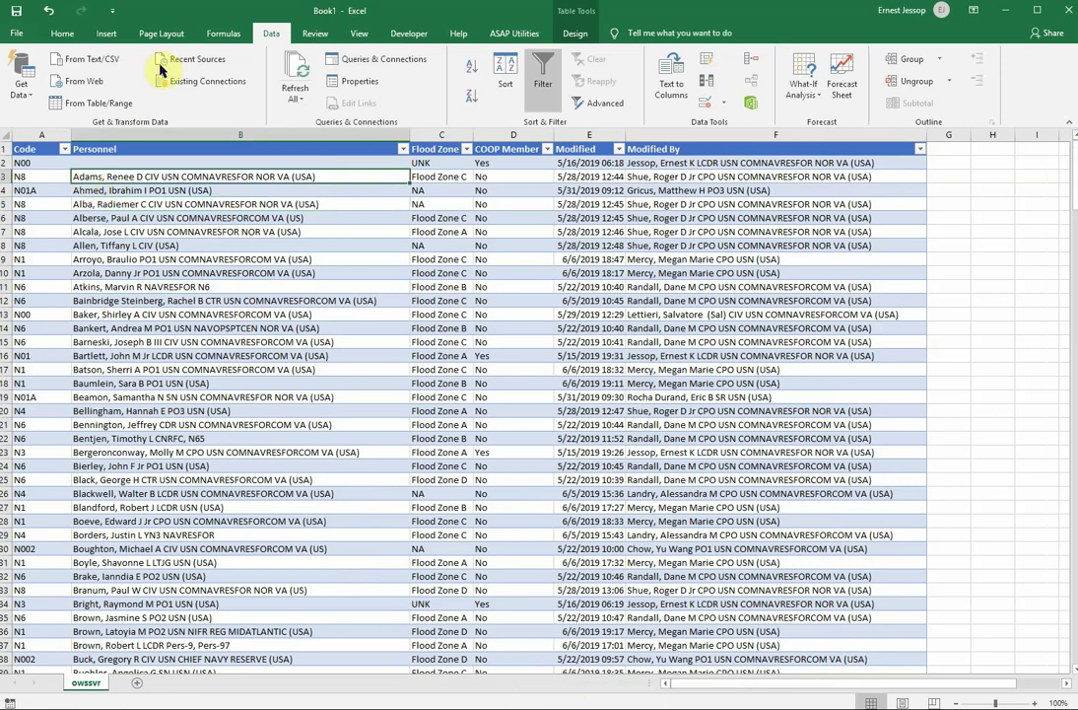
{"action": "left_click", "coordinate": [570, 30]}
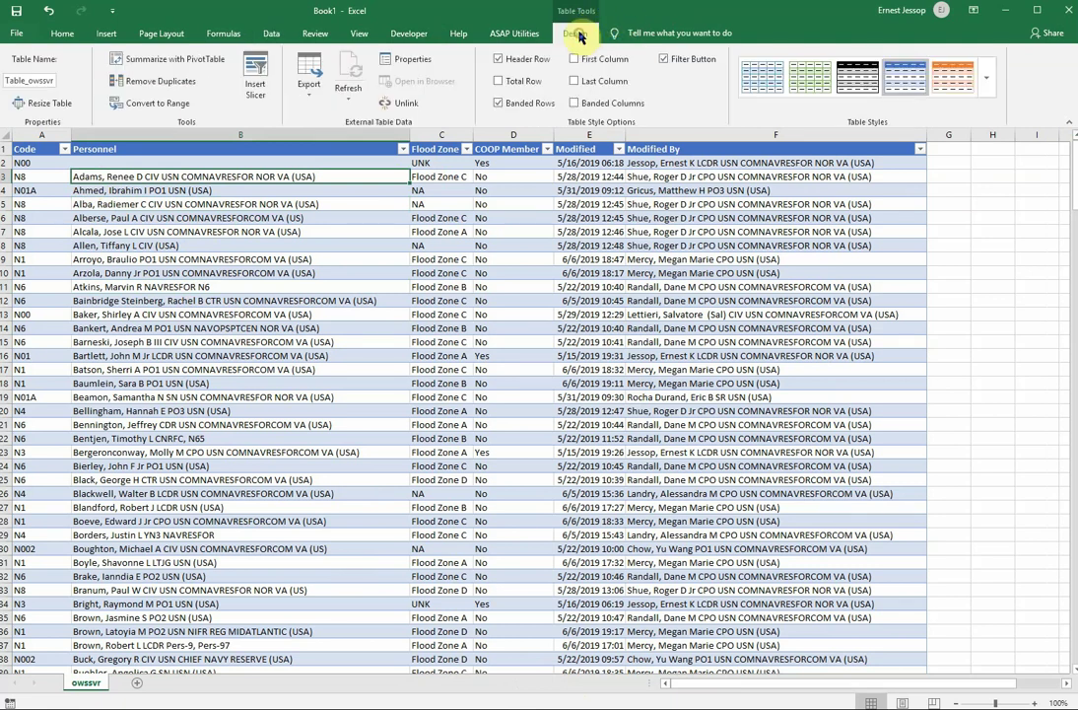
{"action": "left_click", "coordinate": [498, 81]}
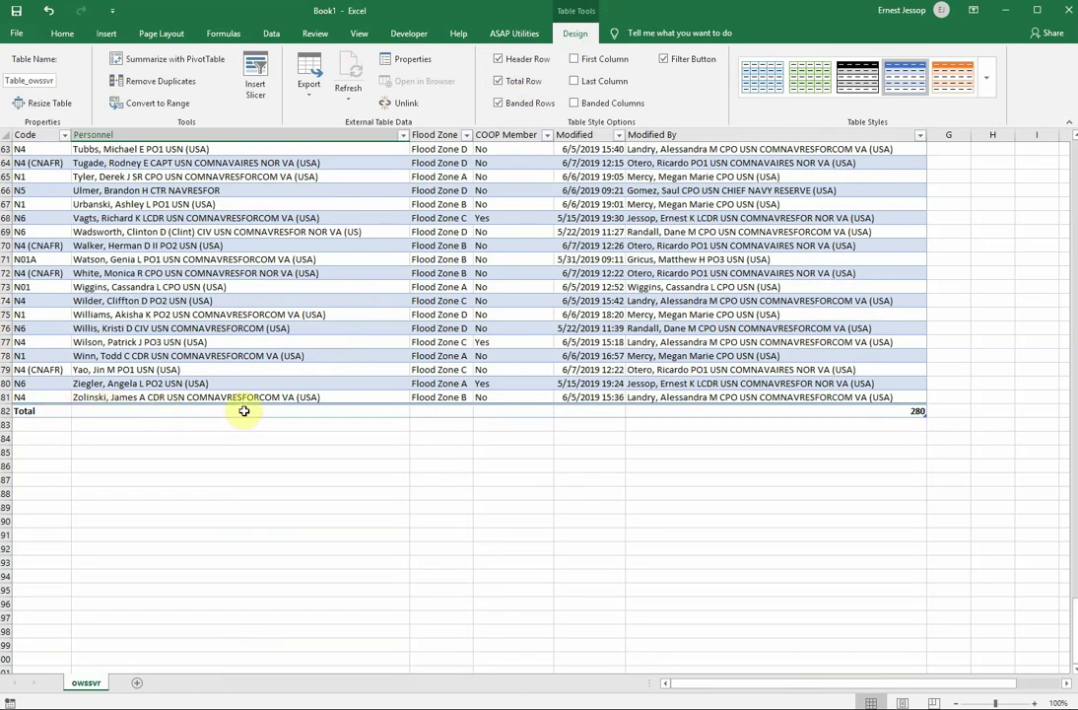
{"action": "left_click", "coordinate": [384, 408]}
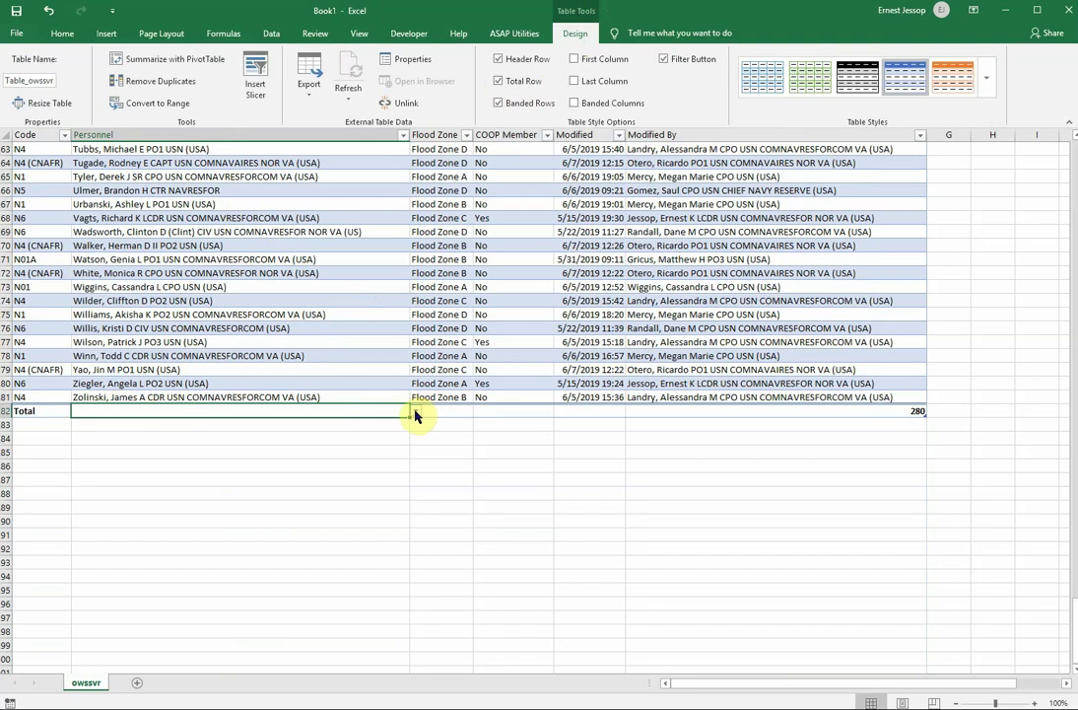
{"action": "left_click", "coordinate": [415, 413]}
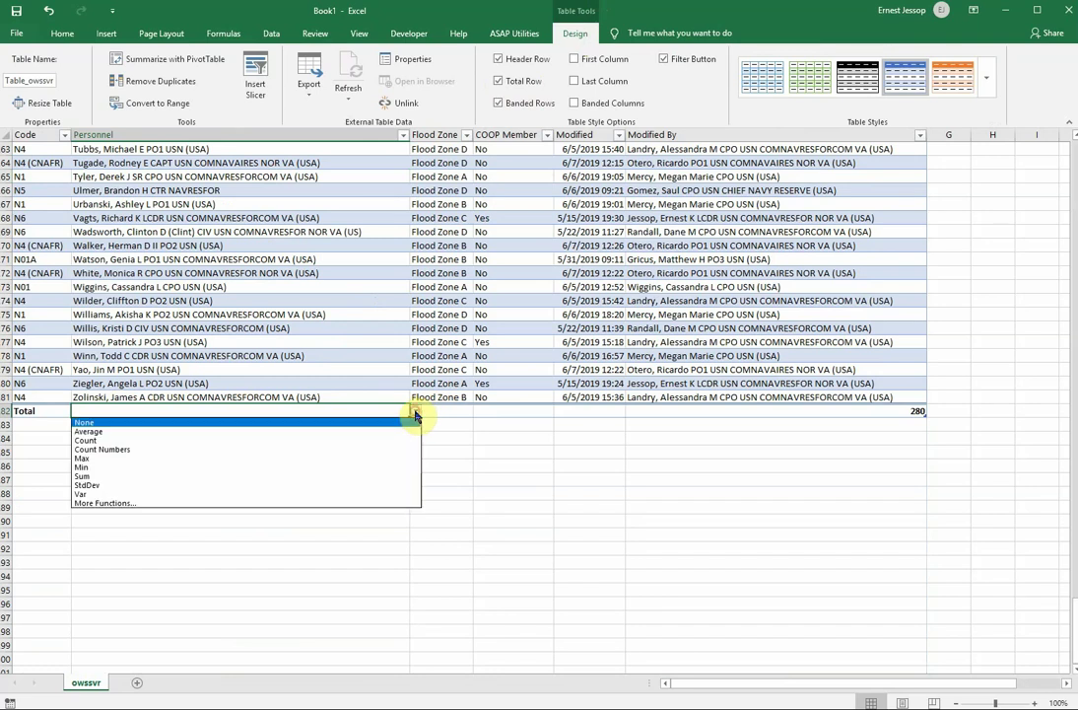
{"action": "left_click", "coordinate": [95, 441]}
{"action": "left_click", "coordinate": [169, 440]}
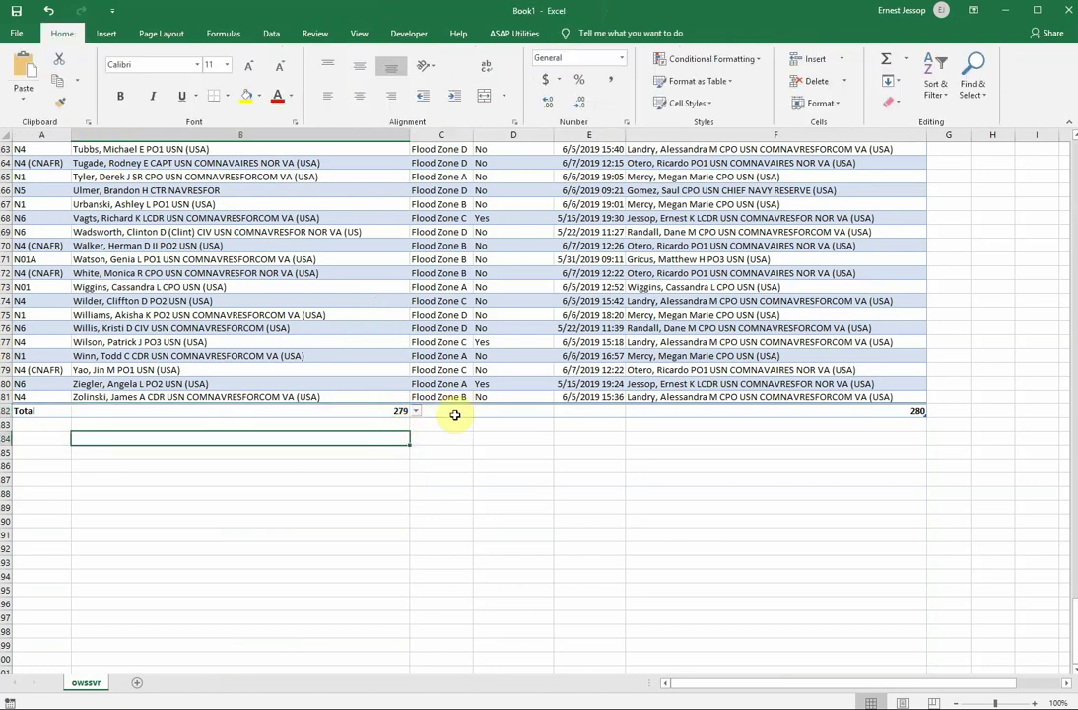
- Narrow column G and insert an empty column A before Code
{"action": "scroll", "coordinate": [312, 517], "scroll_direction": "up", "scroll_amount": 17}
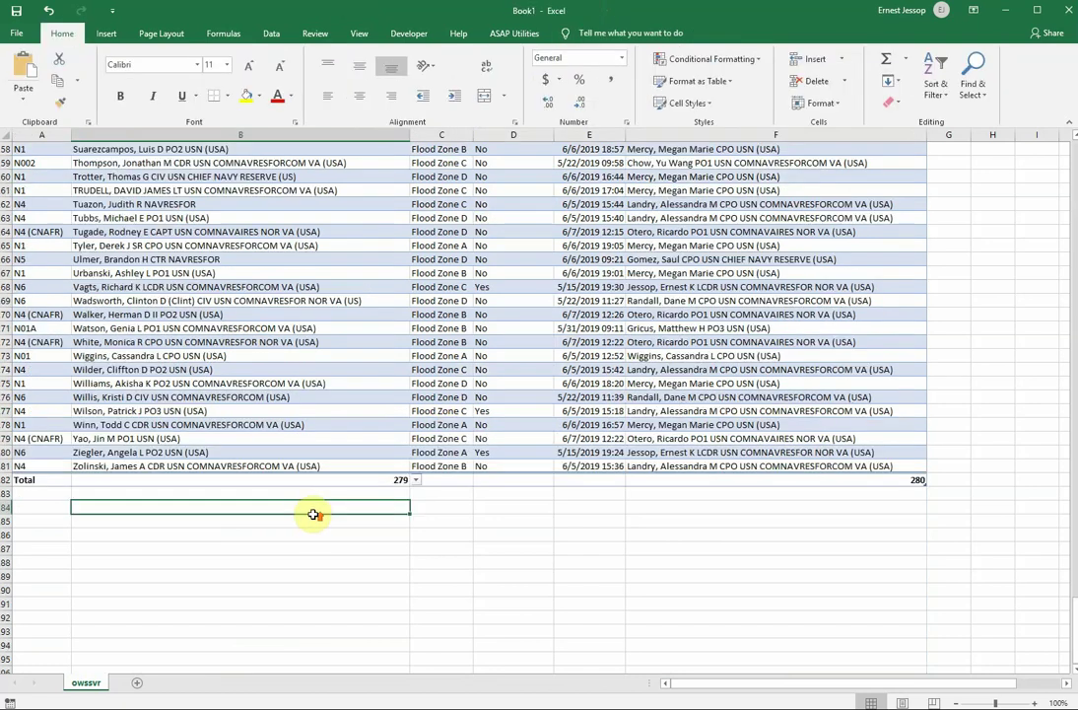
{"action": "left_click_drag", "start_coordinate": [970, 134], "coordinate": [936, 135]}
{"action": "left_click", "coordinate": [34, 132]}
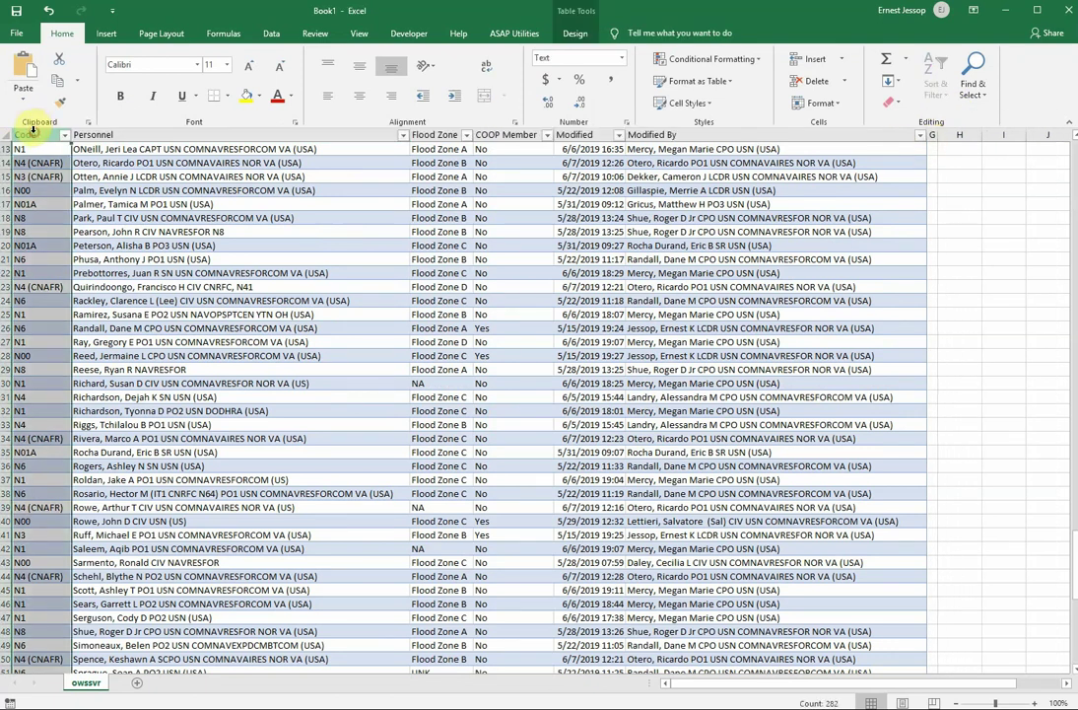
{"action": "right_click", "coordinate": [31, 132]}
{"action": "left_click", "coordinate": [61, 233]}
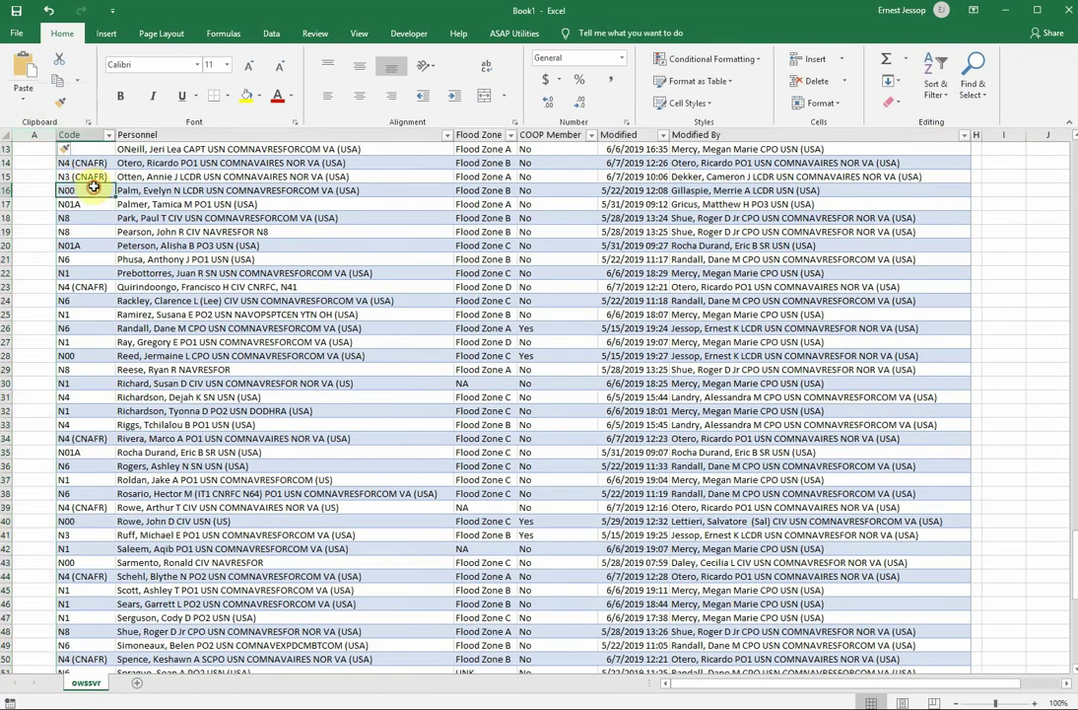
- Hide all unused columns from column I to the sheet's last column
{"action": "left_click_drag", "start_coordinate": [52, 133], "coordinate": [28, 136]}
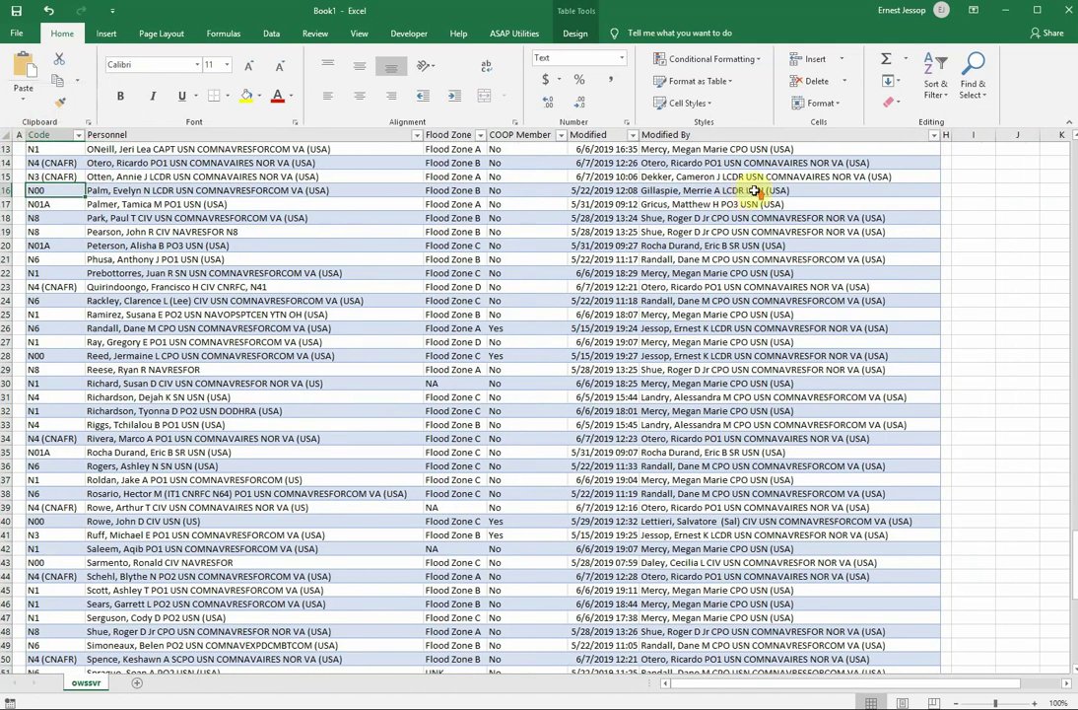
{"action": "scroll", "coordinate": [887, 148], "scroll_direction": "up", "scroll_amount": 10}
{"action": "left_click", "coordinate": [968, 134]}
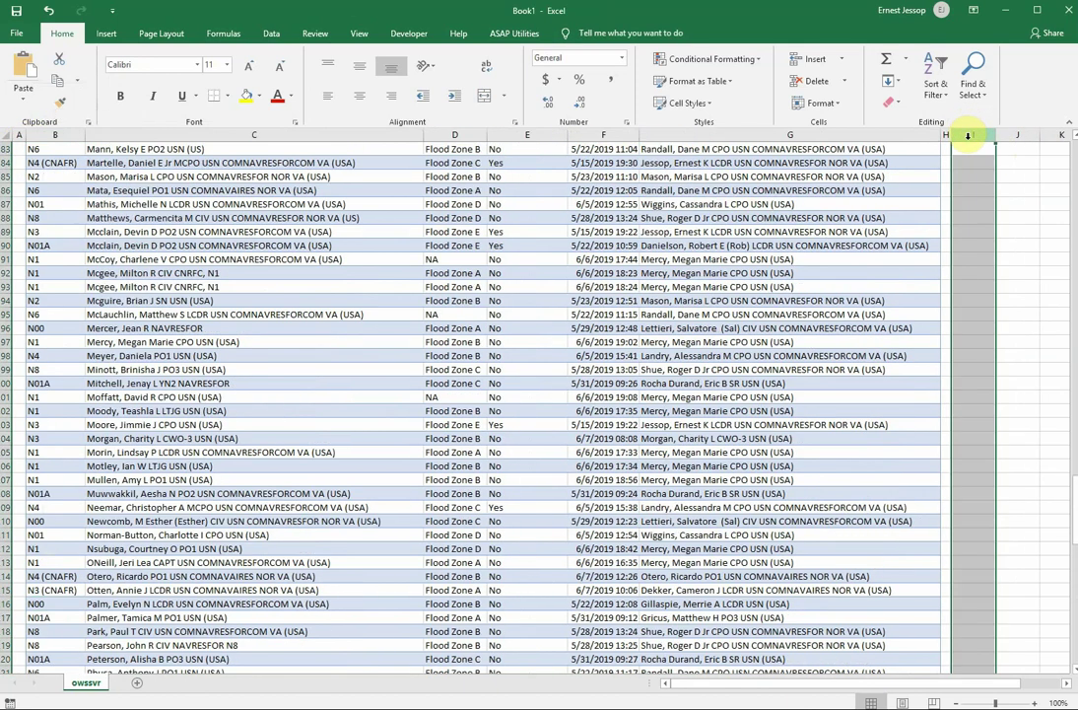
{"action": "key", "text": "ctrl+shift+Right"}
{"action": "right_click", "coordinate": [340, 253]}
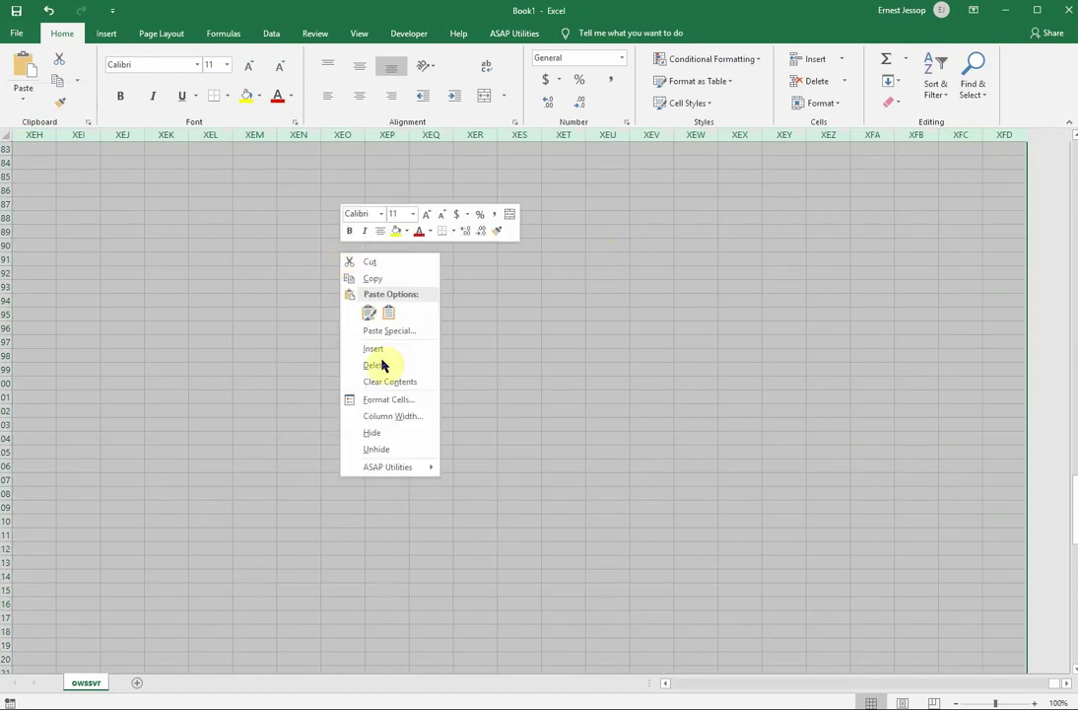
{"action": "left_click", "coordinate": [372, 433]}
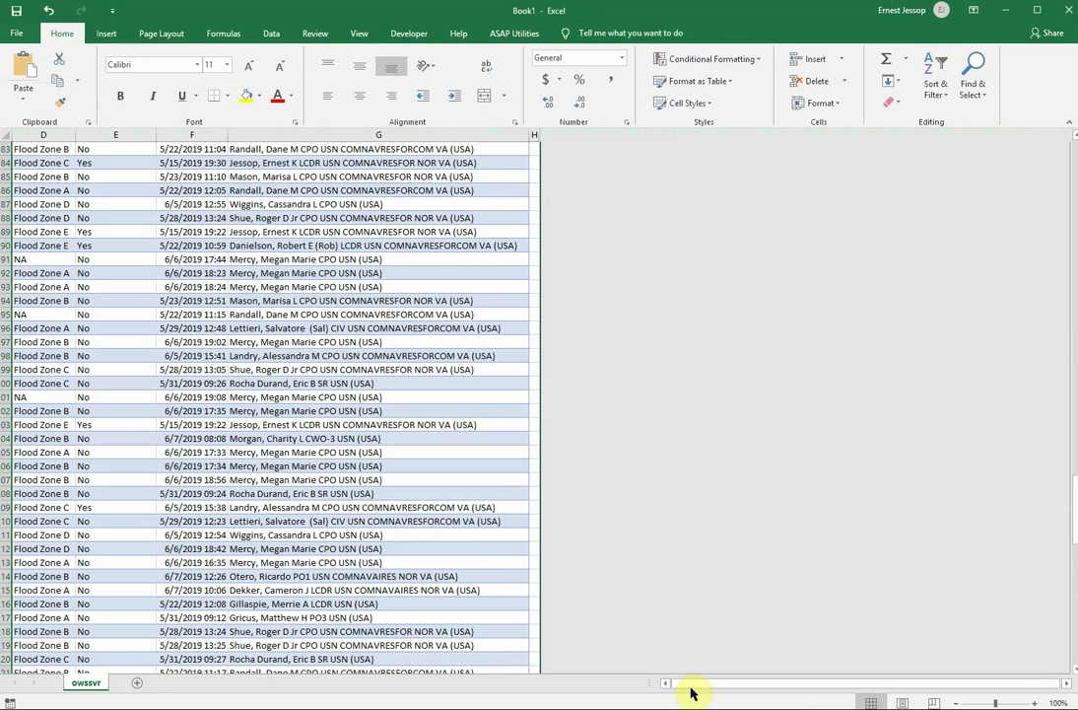
{"action": "left_click_drag", "start_coordinate": [690, 693], "coordinate": [654, 691]}
- Hide all unused rows from row 84 to the bottom of the sheet
{"action": "scroll", "coordinate": [19, 561], "scroll_direction": "down", "scroll_amount": 20}
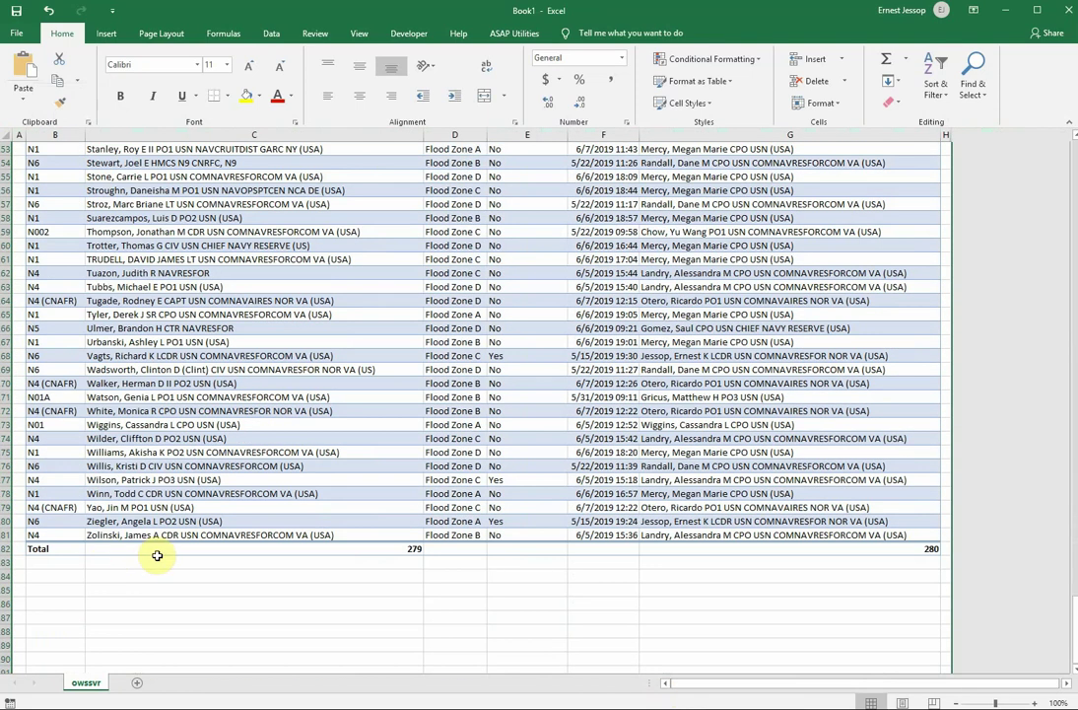
{"action": "scroll", "coordinate": [128, 443], "scroll_direction": "down", "scroll_amount": 10}
{"action": "scroll", "coordinate": [113, 384], "scroll_direction": "up", "scroll_amount": 7}
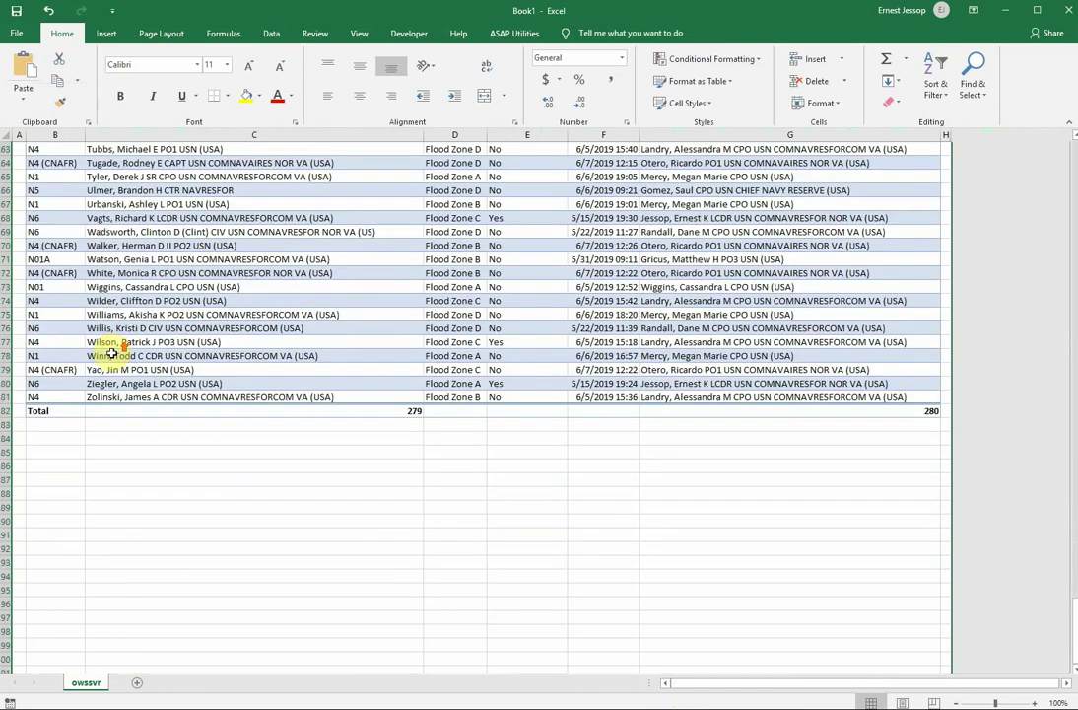
{"action": "left_click", "coordinate": [5, 437]}
{"action": "key", "text": "ctrl+shift+Down"}
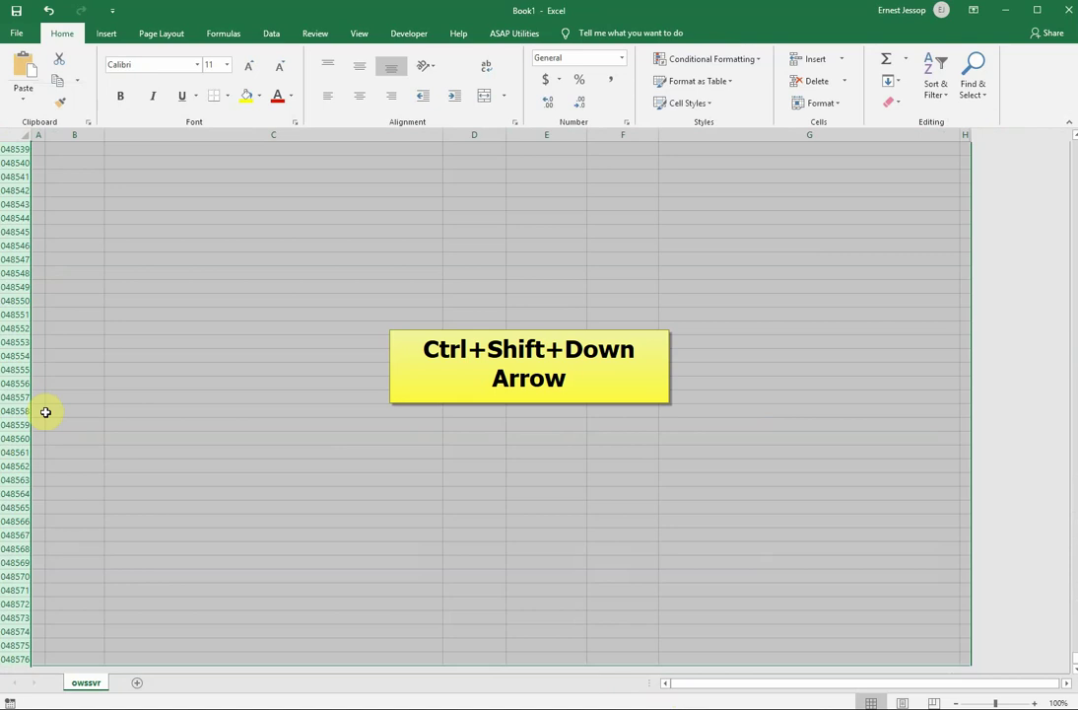
{"action": "right_click", "coordinate": [111, 307]}
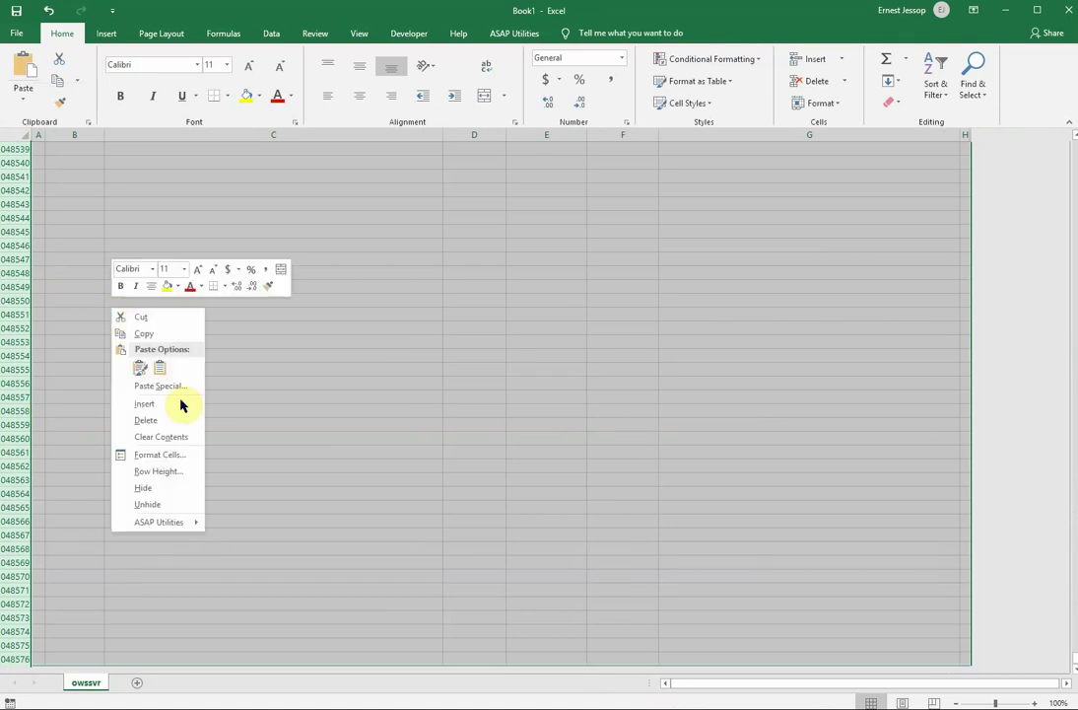
{"action": "left_click", "coordinate": [144, 488]}
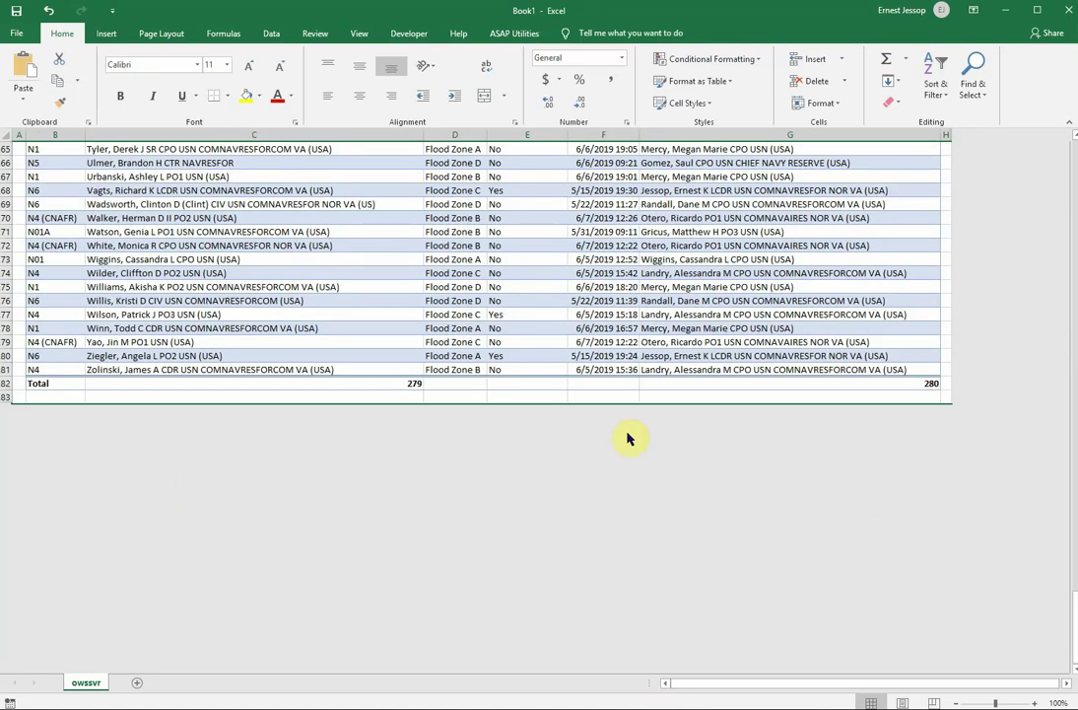
{"action": "scroll", "coordinate": [970, 332], "scroll_direction": "up", "scroll_amount": 18}
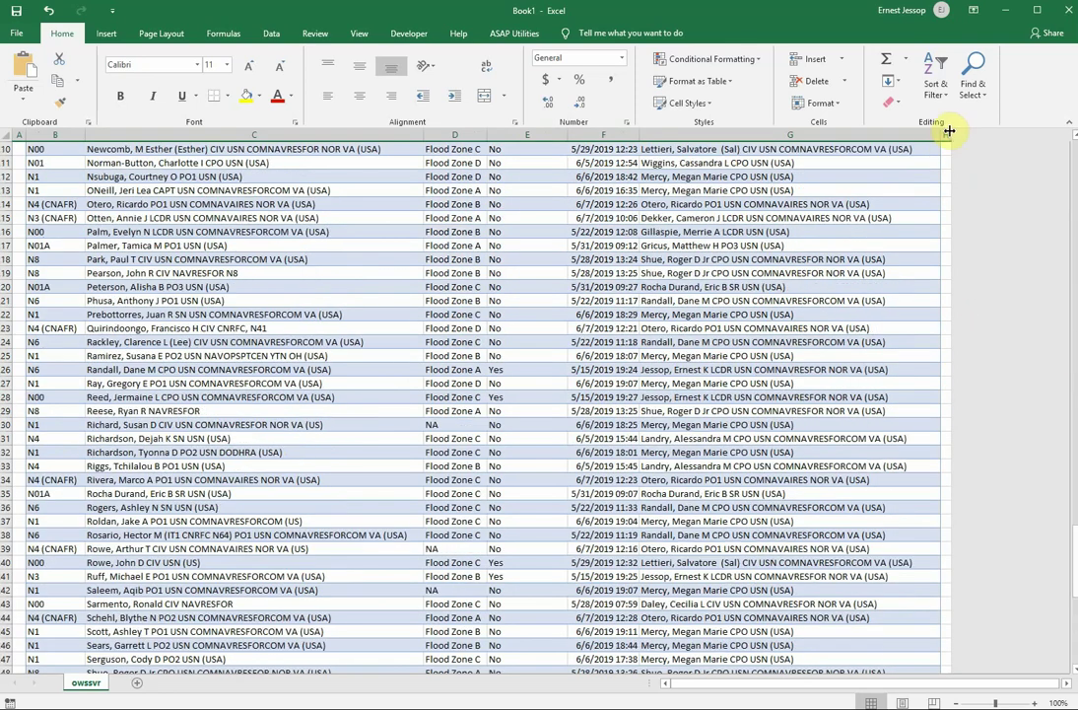
- Sort the personnel table A to Z by Flood Zone
{"action": "left_click", "coordinate": [946, 134]}
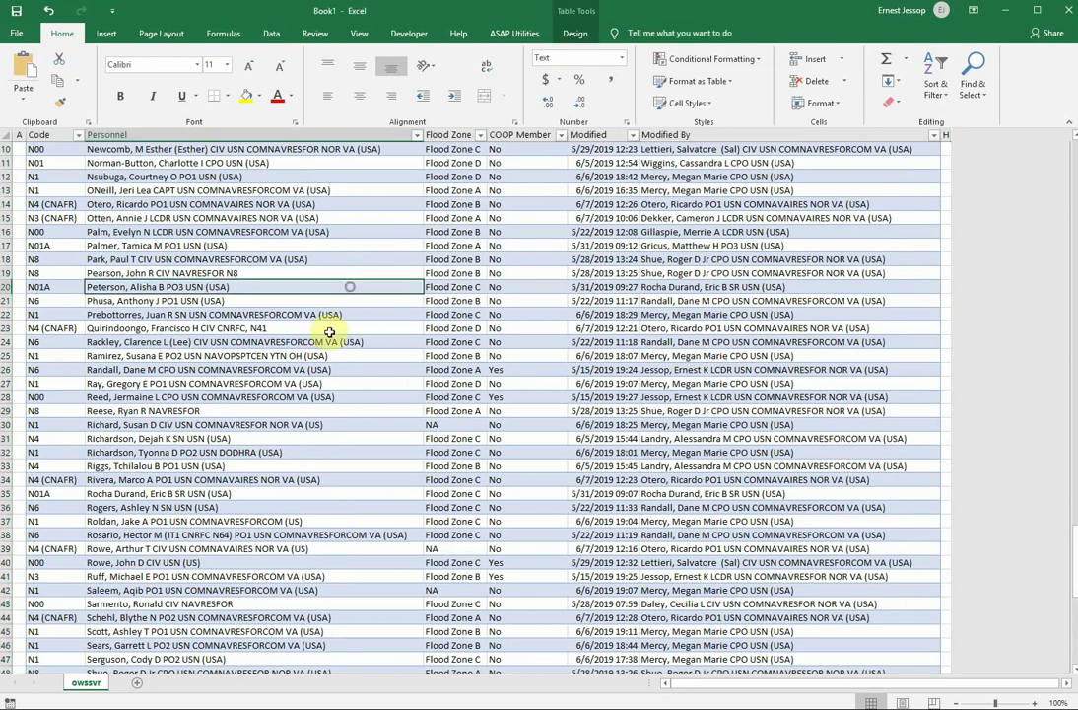
{"action": "scroll", "coordinate": [327, 335], "scroll_direction": "down", "scroll_amount": 20}
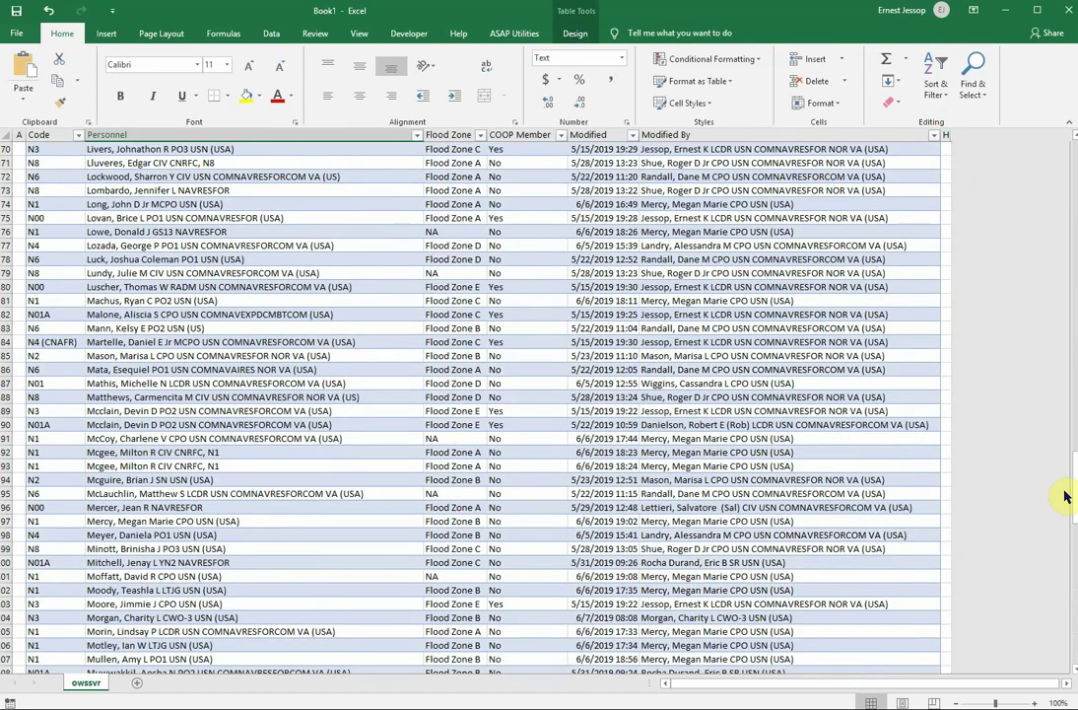
{"action": "left_click_drag", "start_coordinate": [1075, 475], "coordinate": [1063, 143]}
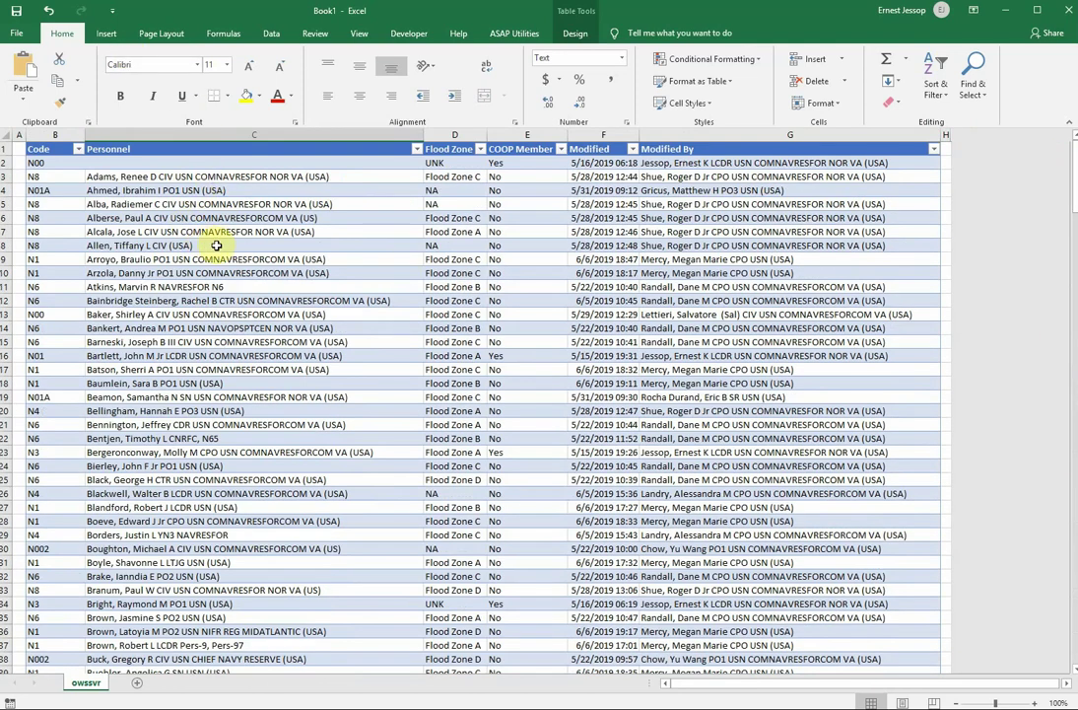
{"action": "left_click", "coordinate": [330, 242]}
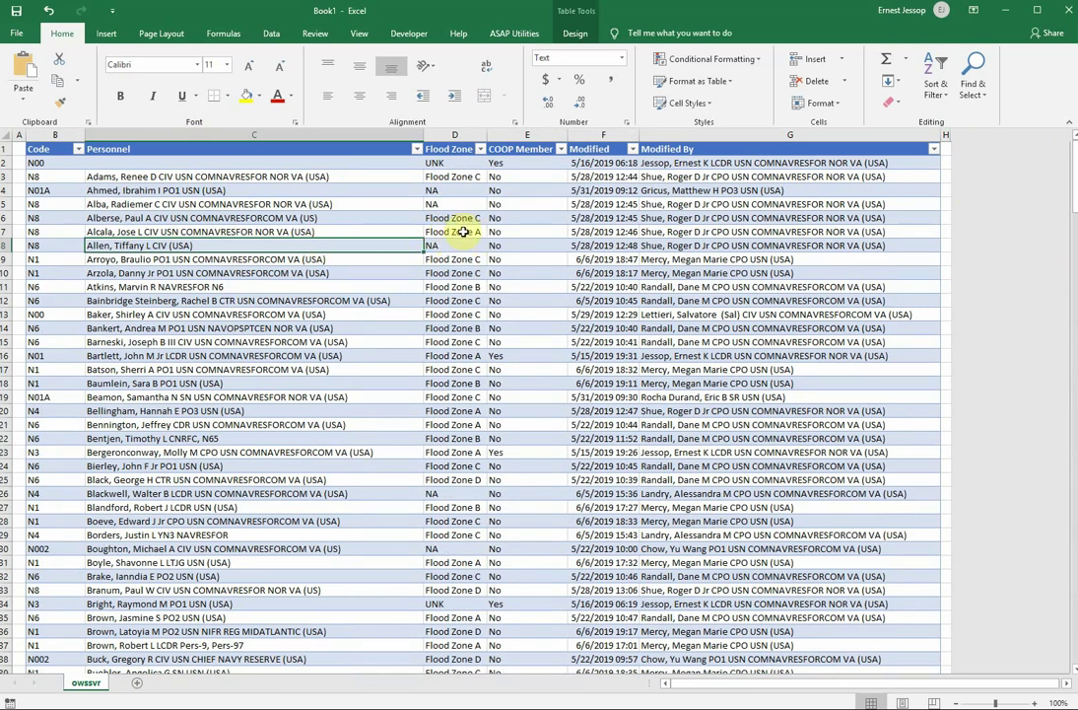
{"action": "left_click", "coordinate": [480, 149]}
{"action": "left_click", "coordinate": [378, 164]}
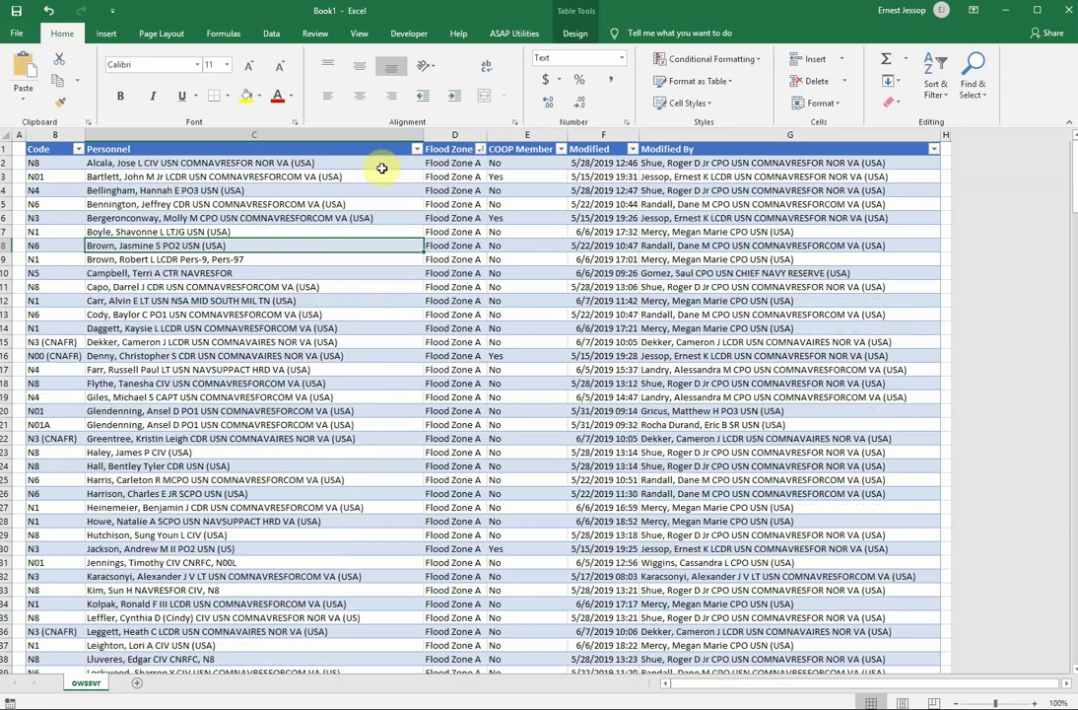
- Select the Flood Zone A cells to count 58 entries, then return to the table top
{"action": "left_click", "coordinate": [465, 180]}
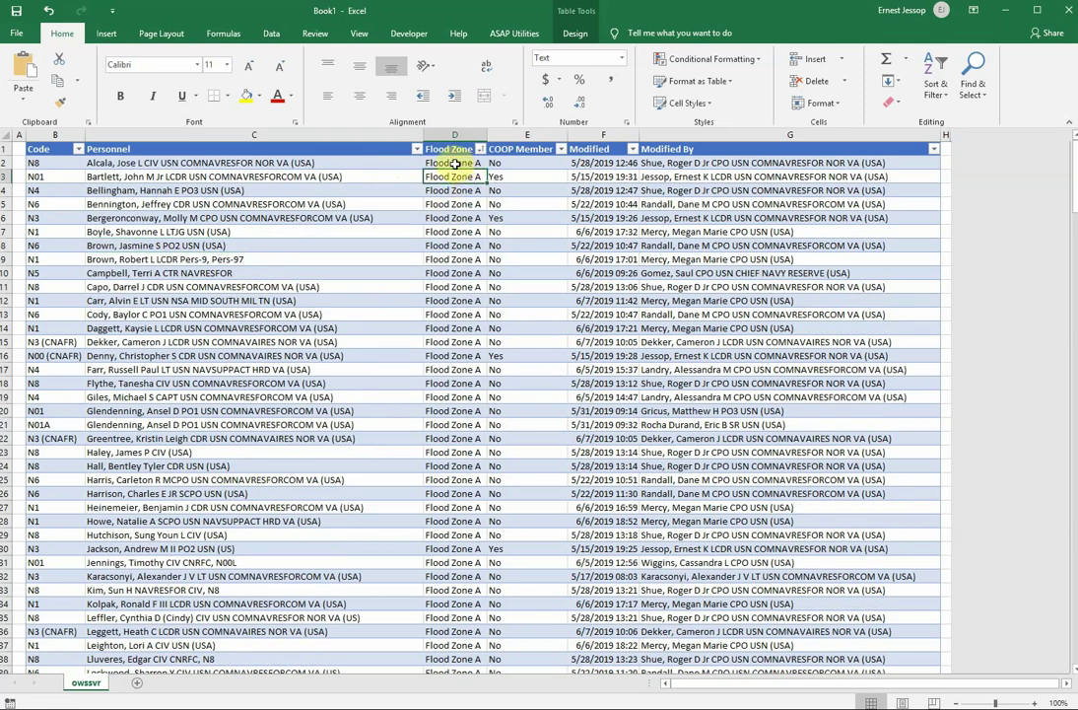
{"action": "left_click_drag", "start_coordinate": [457, 162], "coordinate": [456, 603]}
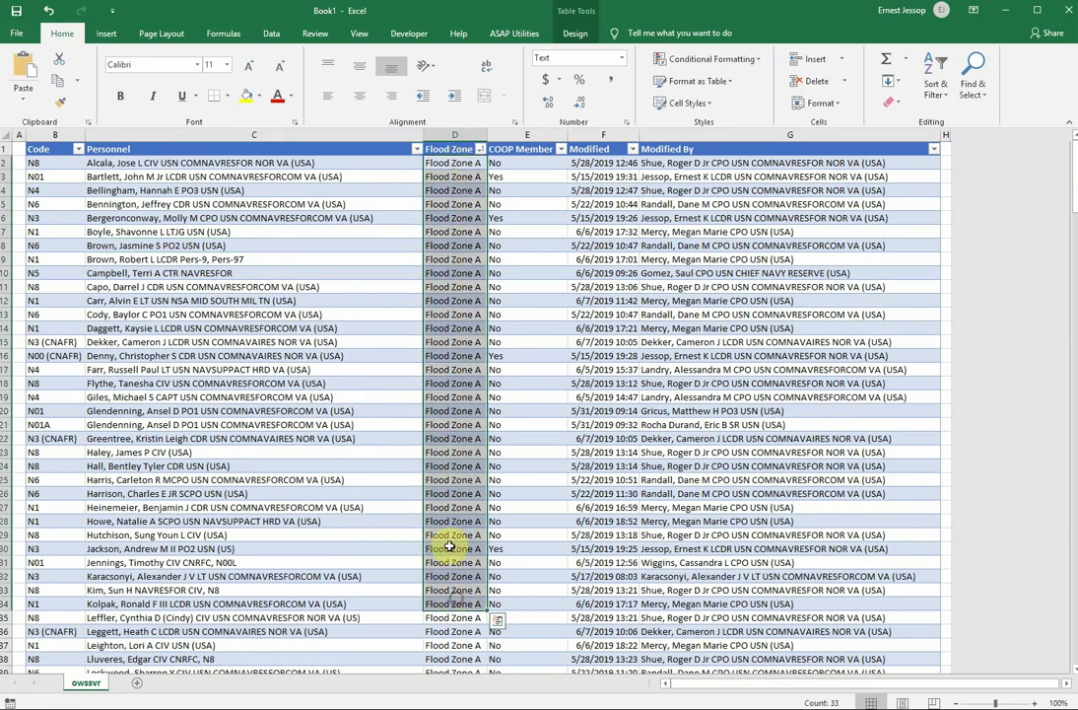
{"action": "scroll", "coordinate": [451, 537], "scroll_direction": "down", "scroll_amount": 7}
{"action": "scroll", "coordinate": [477, 512], "scroll_direction": "down", "scroll_amount": 8}
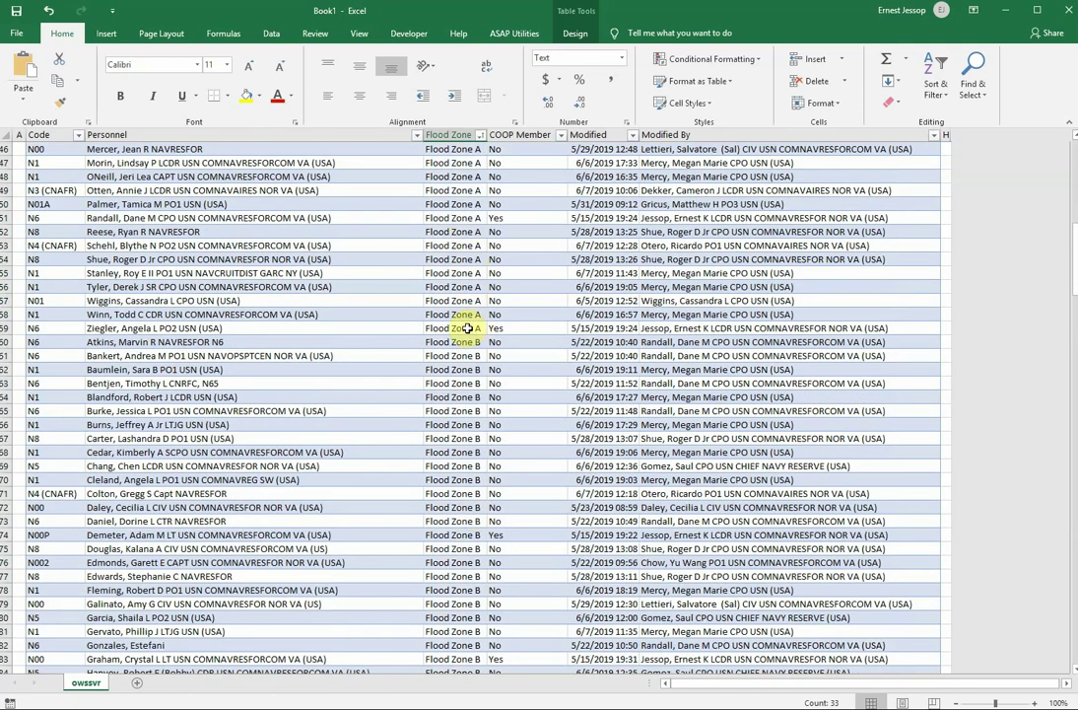
{"action": "left_click", "coordinate": [465, 326], "text": "shift"}
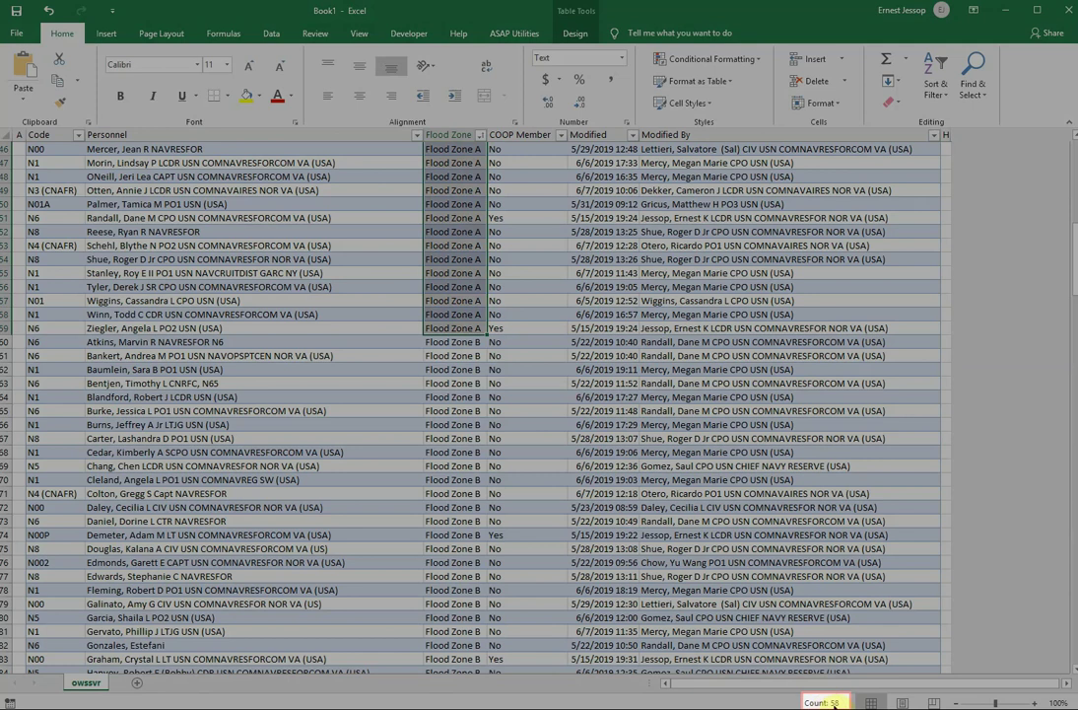
{"action": "key", "text": "ctrl+Home"}
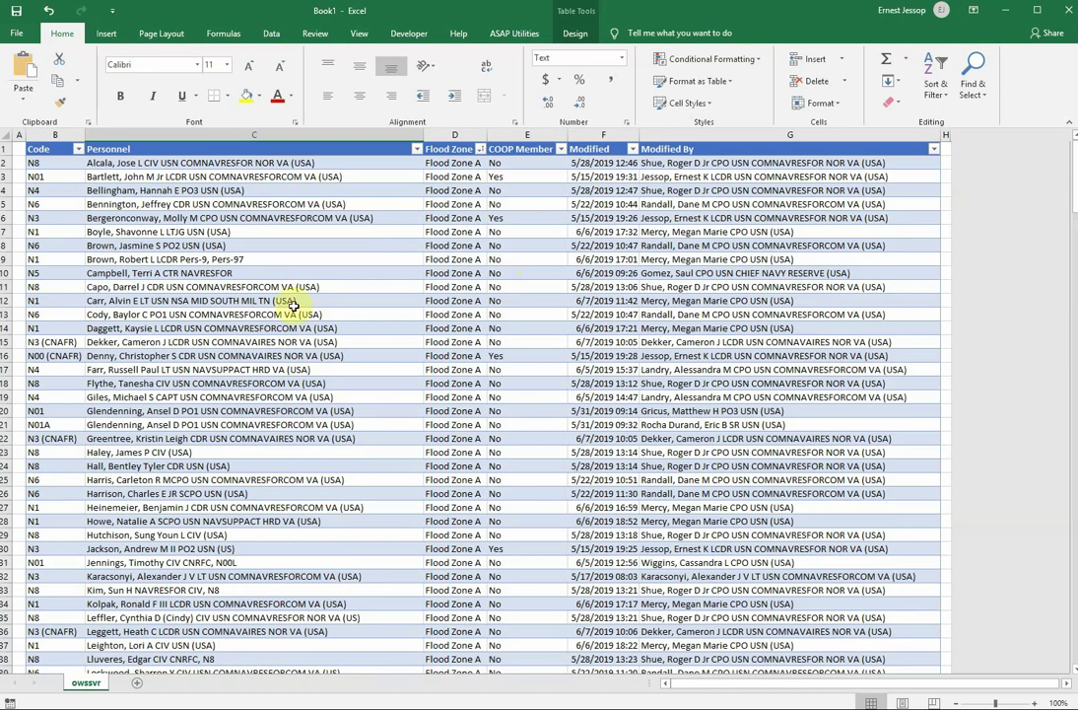
{"action": "left_click", "coordinate": [258, 273]}
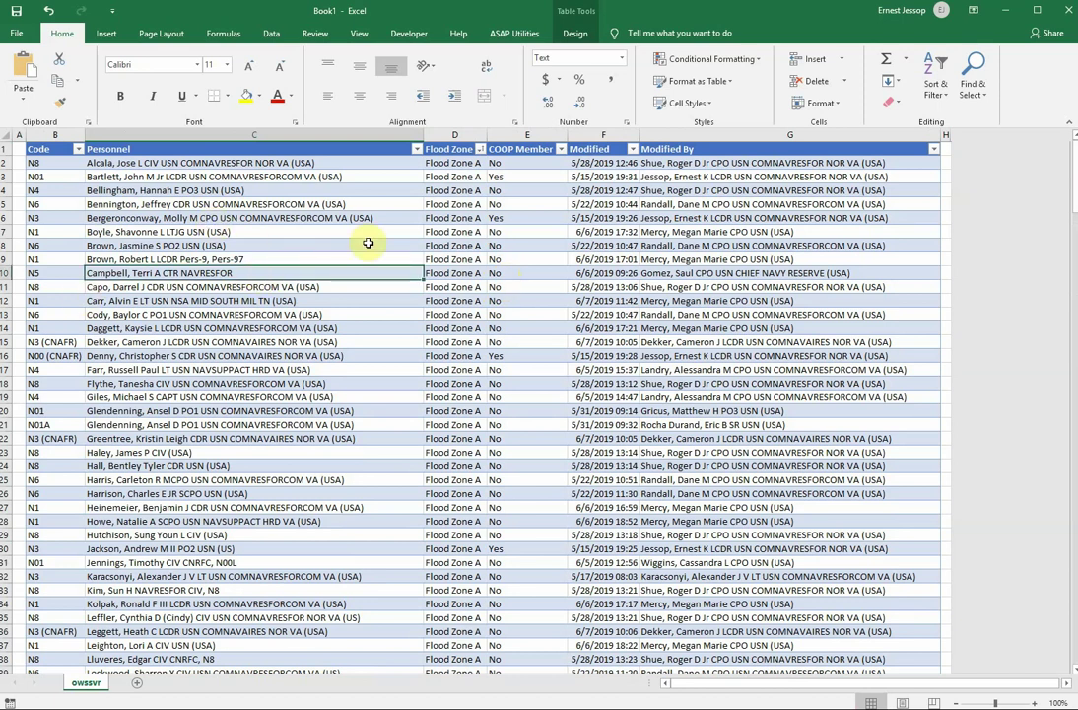
{"action": "left_click", "coordinate": [281, 244]}
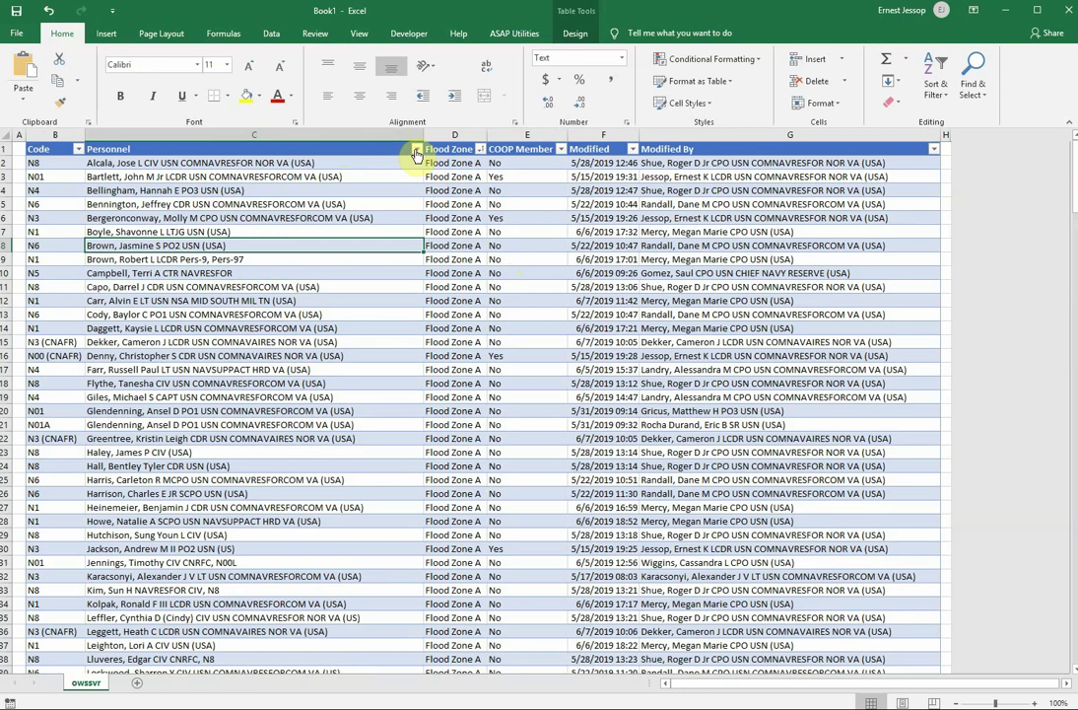
- Re-sort the table A to Z by Code
{"action": "left_click", "coordinate": [78, 149]}
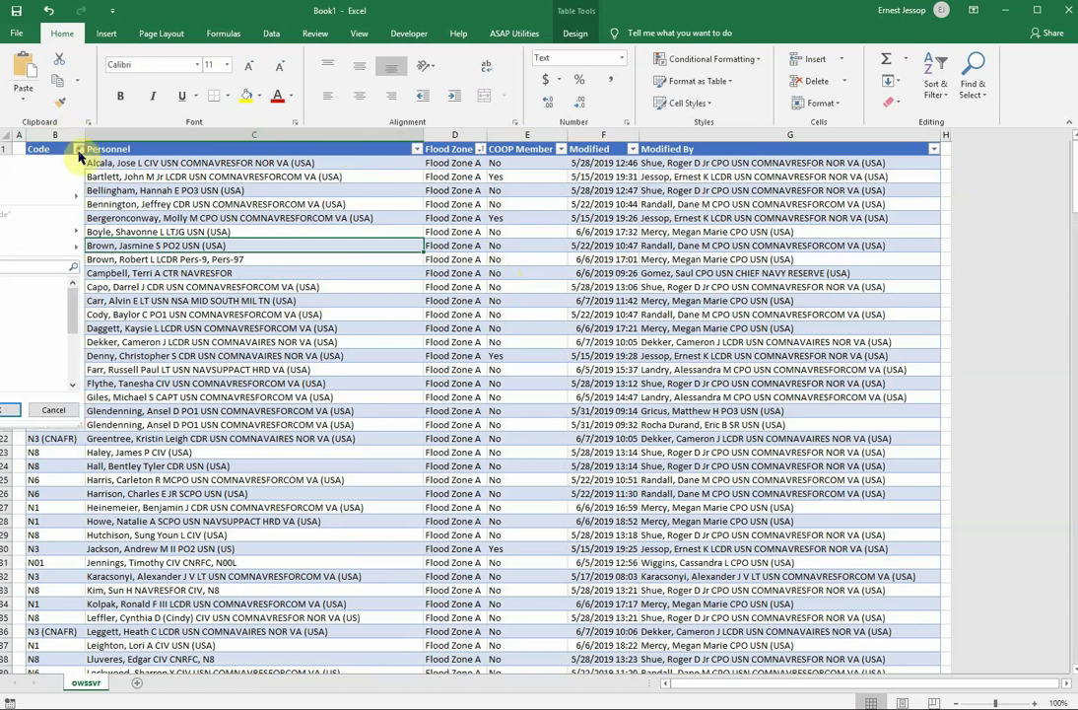
{"action": "left_click", "coordinate": [10, 163]}
{"action": "left_click", "coordinate": [325, 341]}
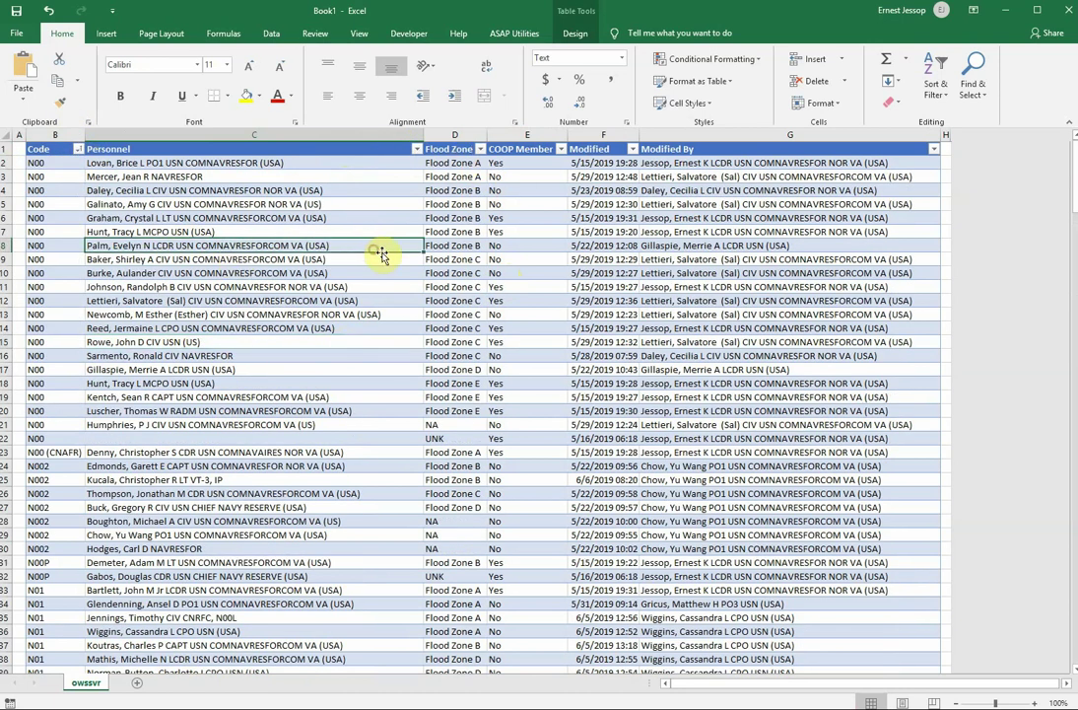
{"action": "left_click", "coordinate": [237, 203]}
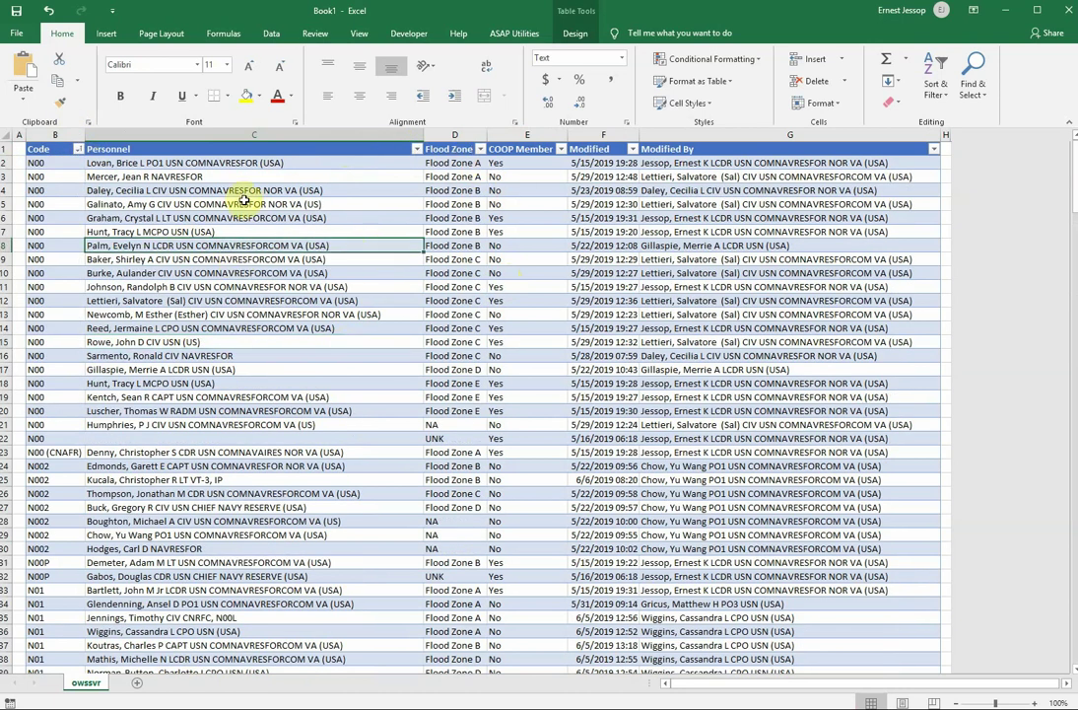
- Insert a PivotTable from the table on a new worksheet renamed PivotTable
{"action": "left_click", "coordinate": [112, 35]}
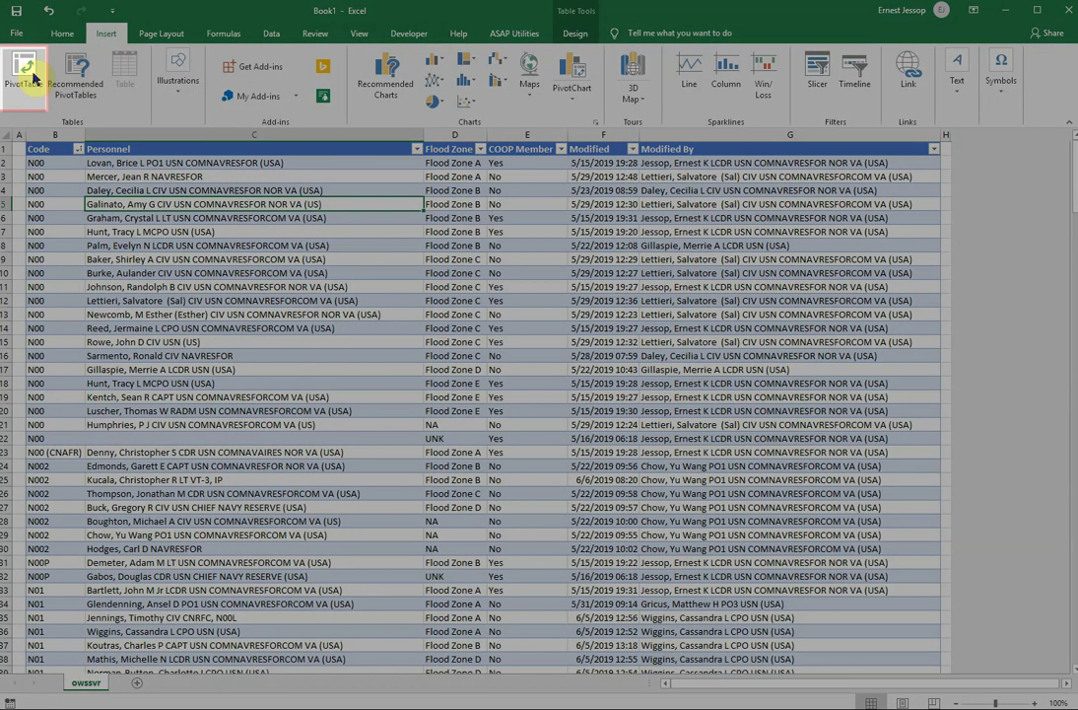
{"action": "left_click", "coordinate": [31, 76]}
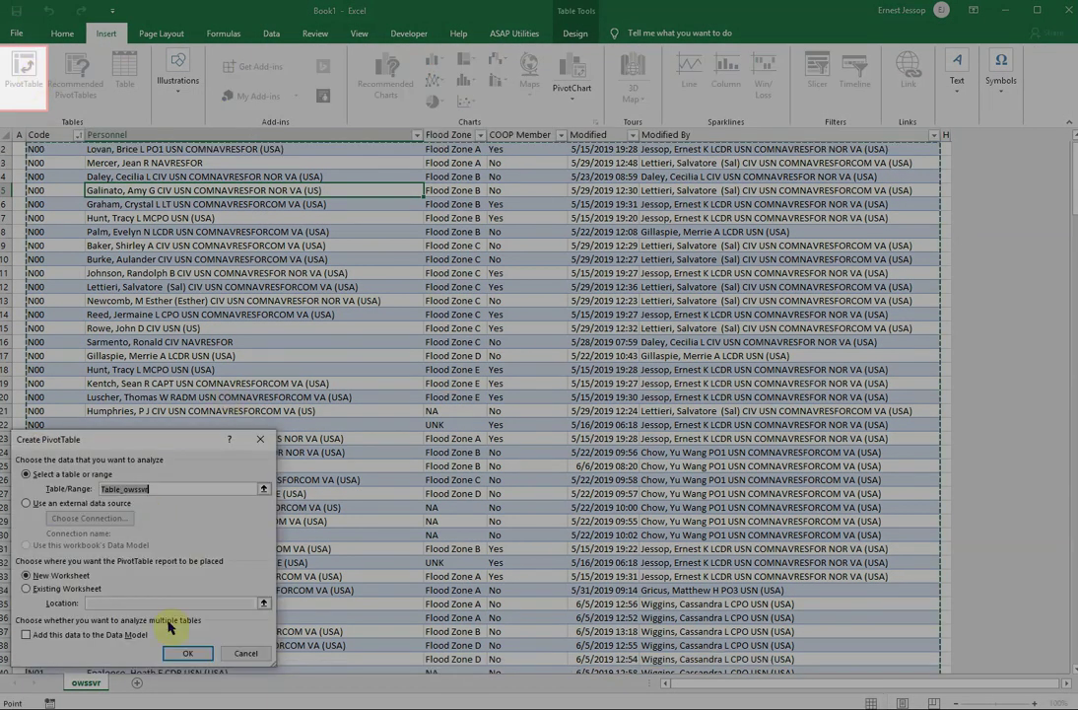
{"action": "left_click", "coordinate": [175, 652]}
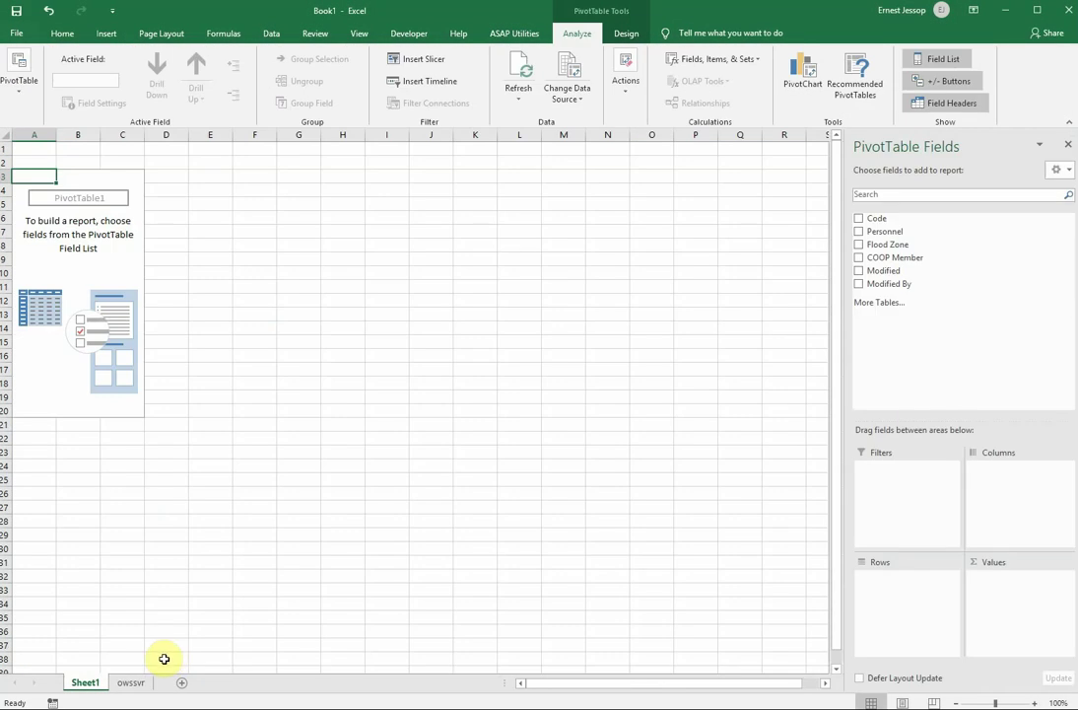
{"action": "double_click", "coordinate": [85, 684]}
{"action": "type", "text": "P"}
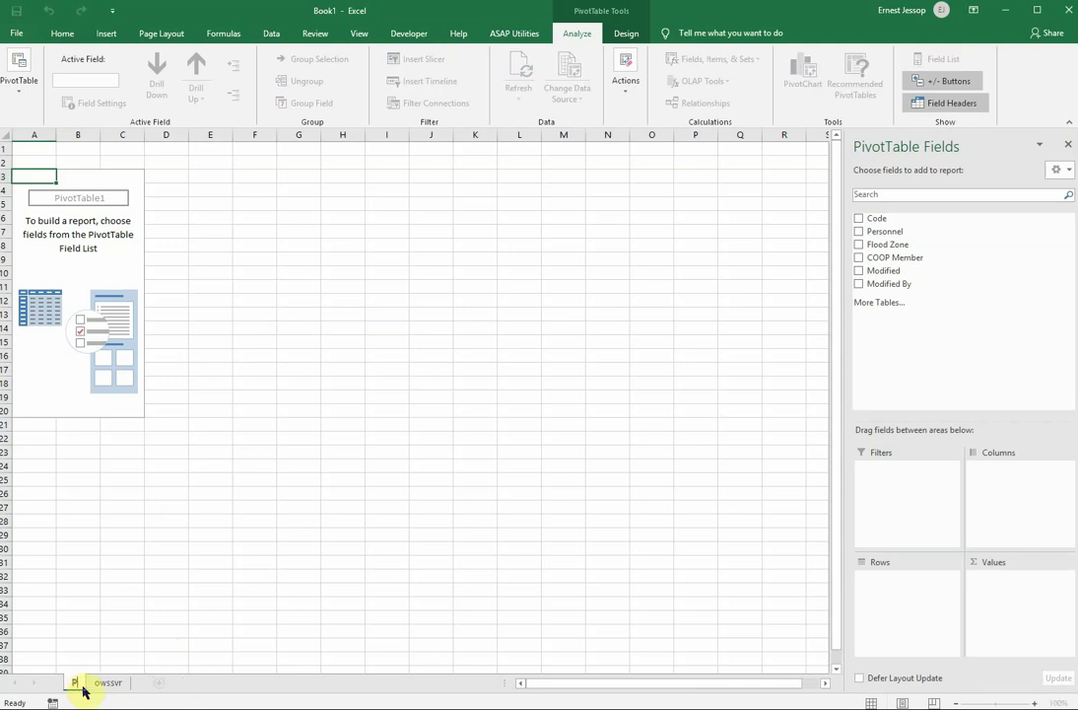
{"action": "type", "text": "ivotTable"}
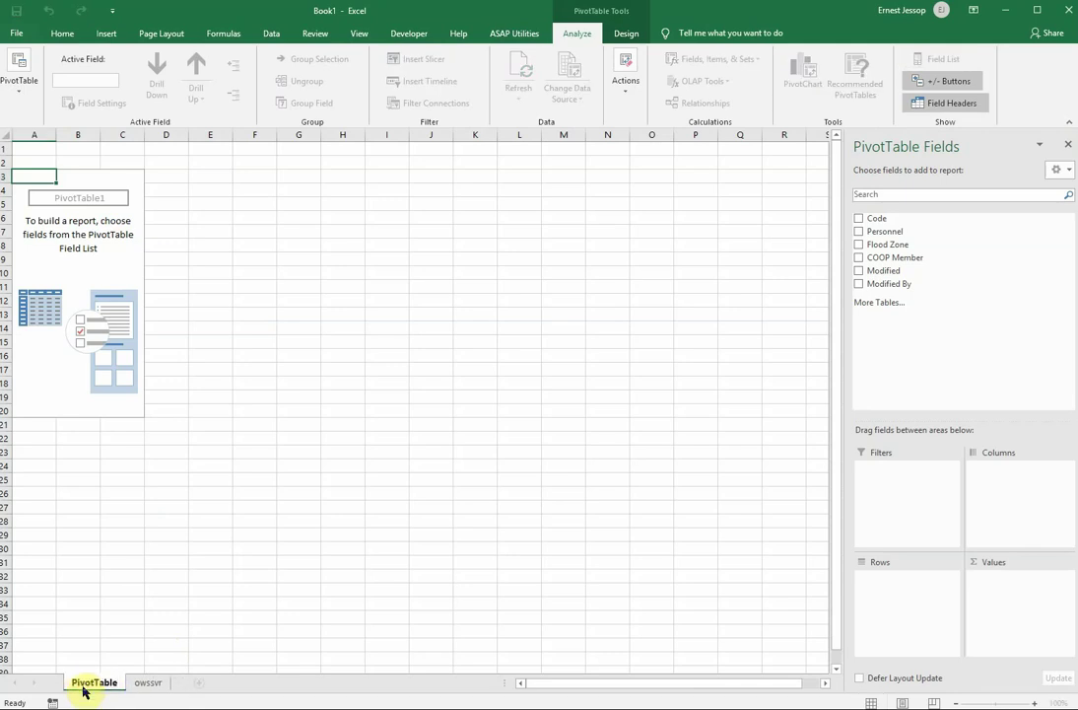
{"action": "key", "text": "Return"}
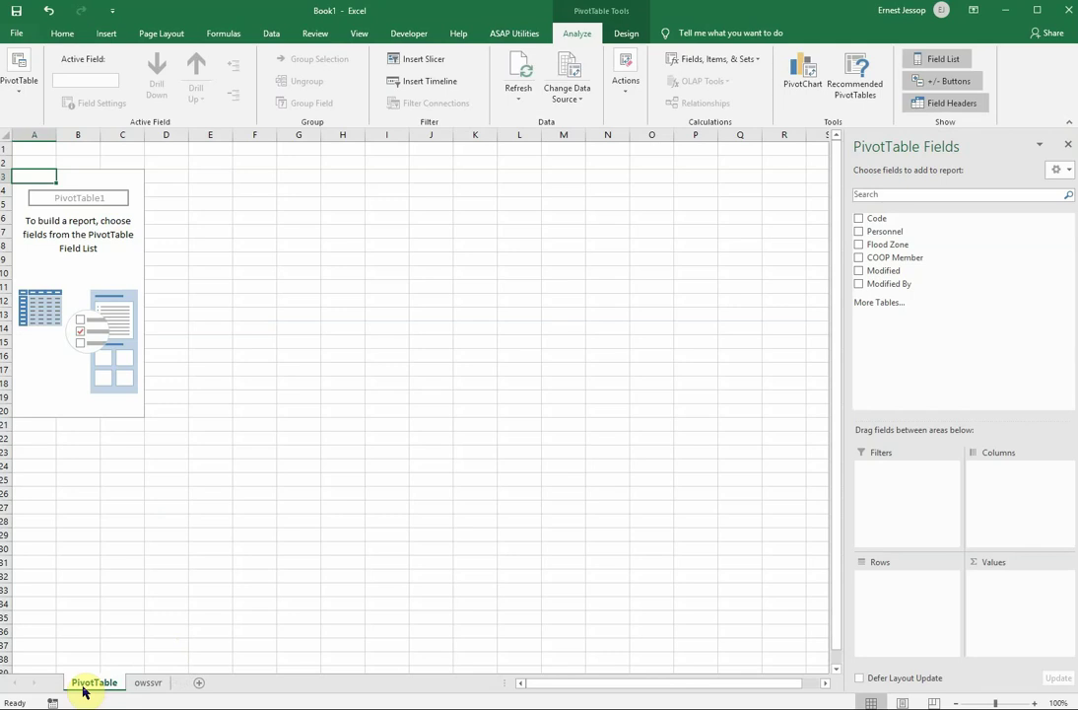
- Save the workbook to the Desktop under the name floodZones.xlsx
{"action": "left_click", "coordinate": [14, 37]}
{"action": "left_click", "coordinate": [59, 217]}
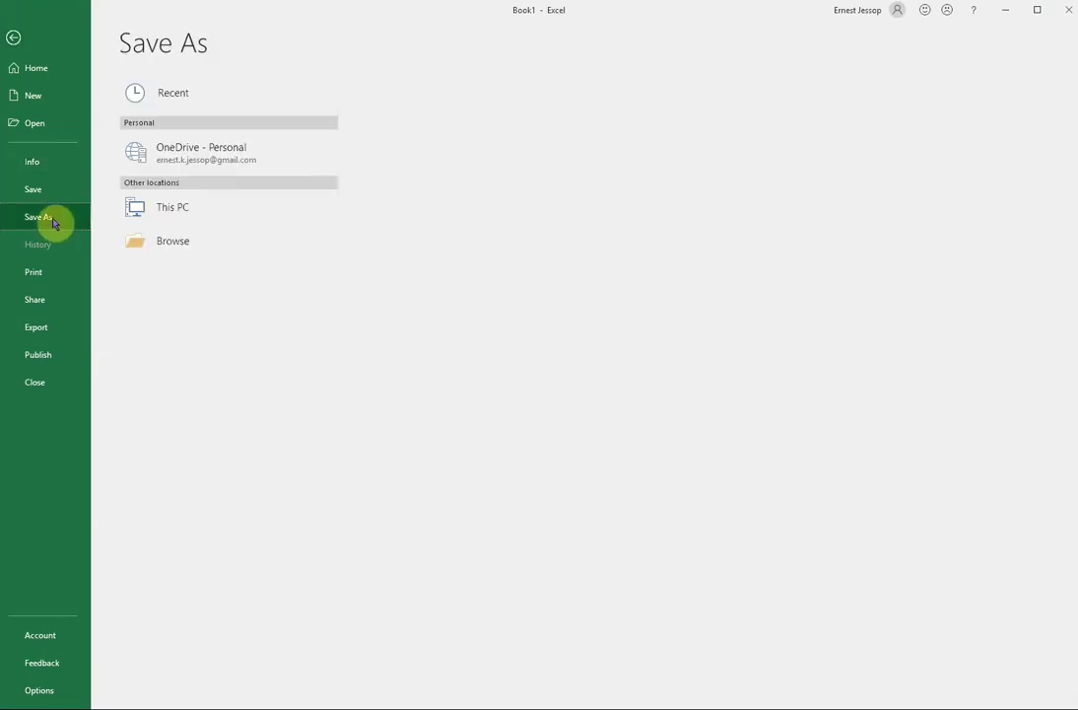
{"action": "left_click", "coordinate": [165, 286]}
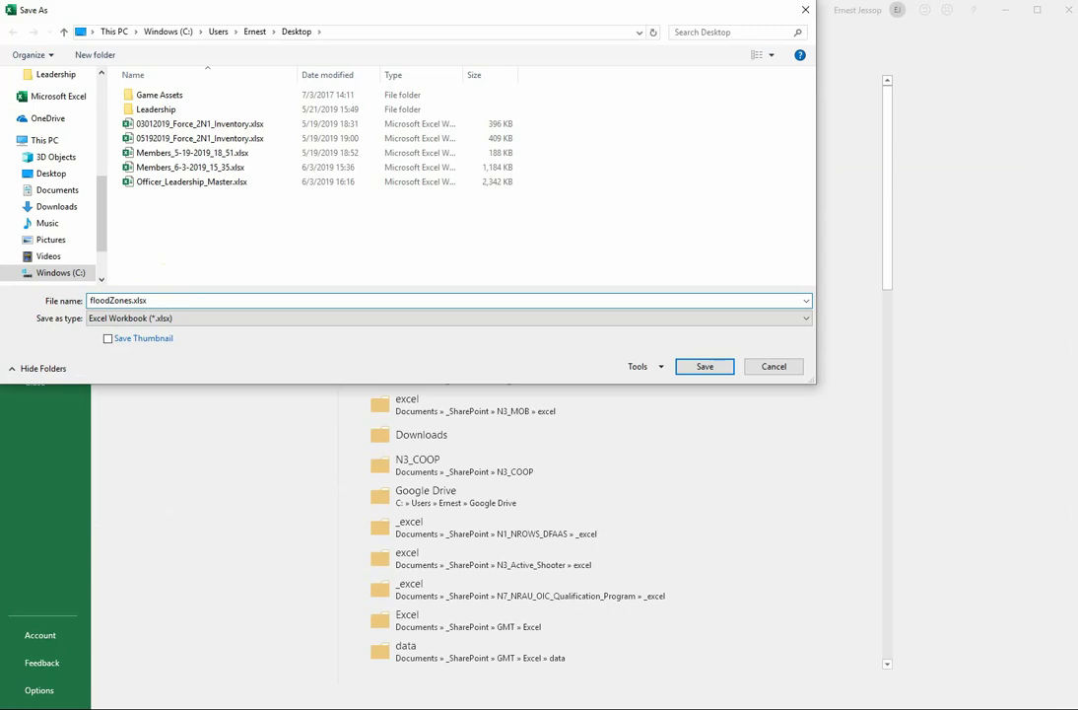
{"action": "key", "text": "Return"}
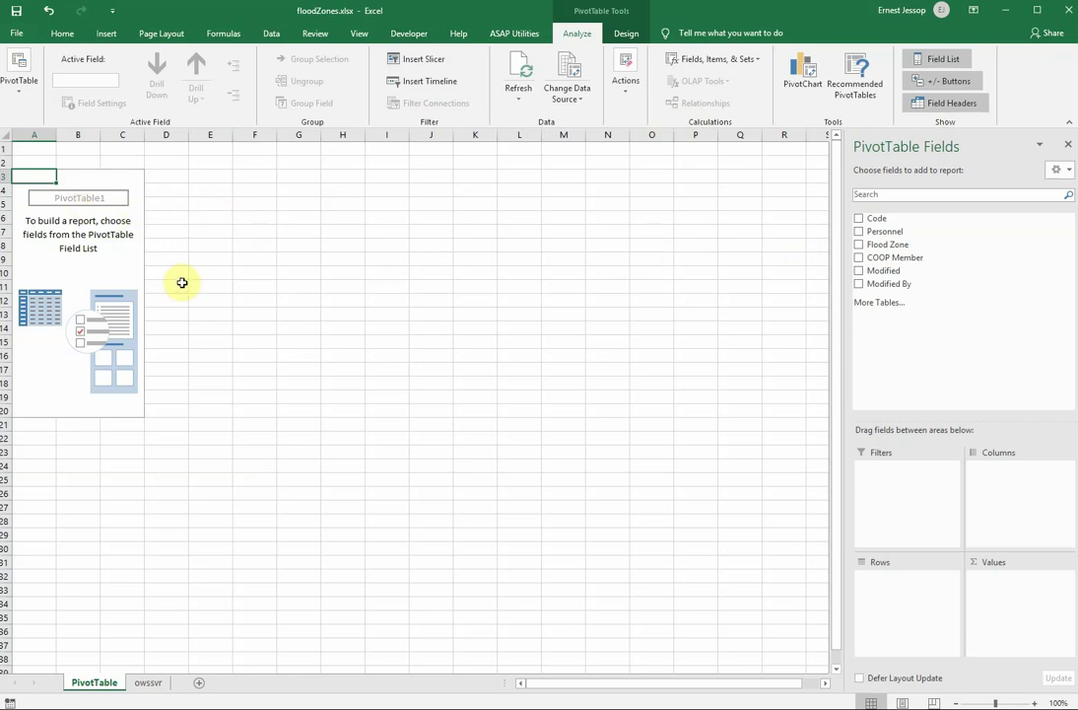
- Put Flood Zone in the PivotTable rows (Zones A–E, NA, UNK) and widen column A
{"action": "left_click_drag", "start_coordinate": [847, 325], "coordinate": [712, 322]}
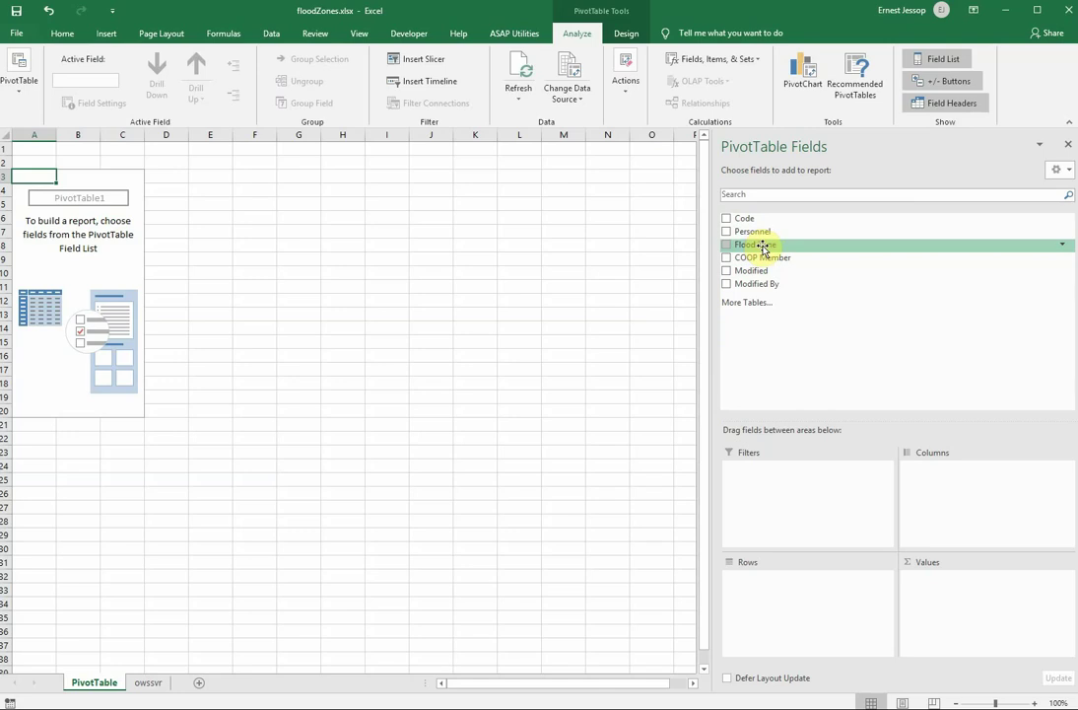
{"action": "left_click_drag", "start_coordinate": [764, 250], "coordinate": [794, 600]}
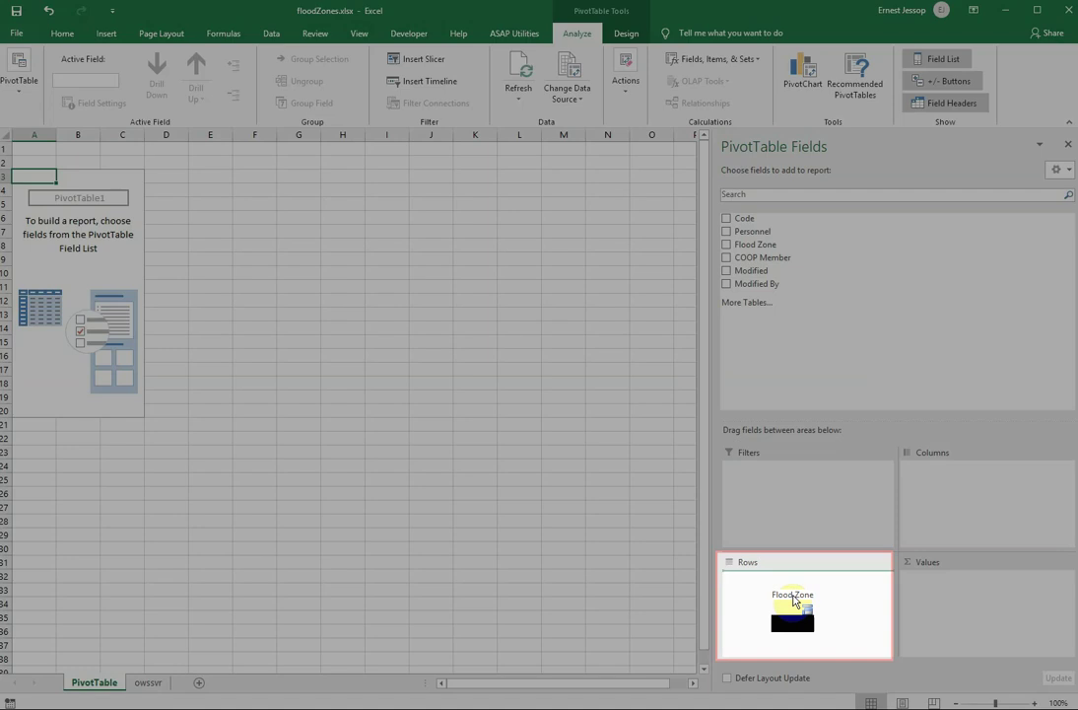
{"action": "left_click_drag", "start_coordinate": [794, 600], "coordinate": [794, 598]}
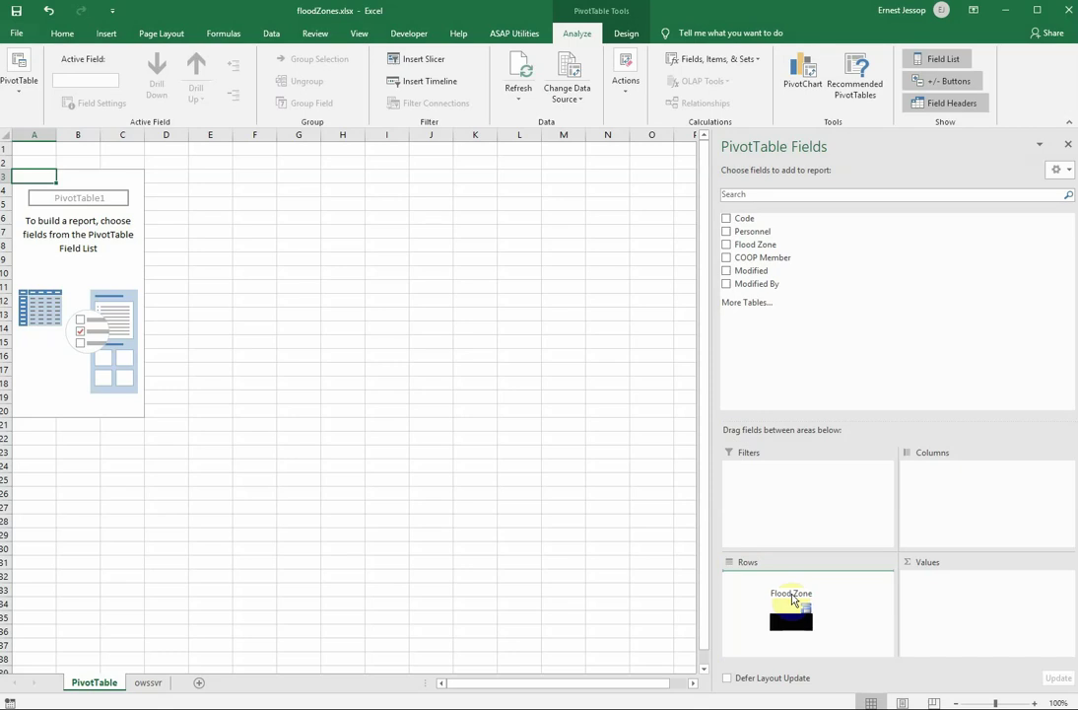
{"action": "left_click_drag", "start_coordinate": [793, 599], "coordinate": [783, 593]}
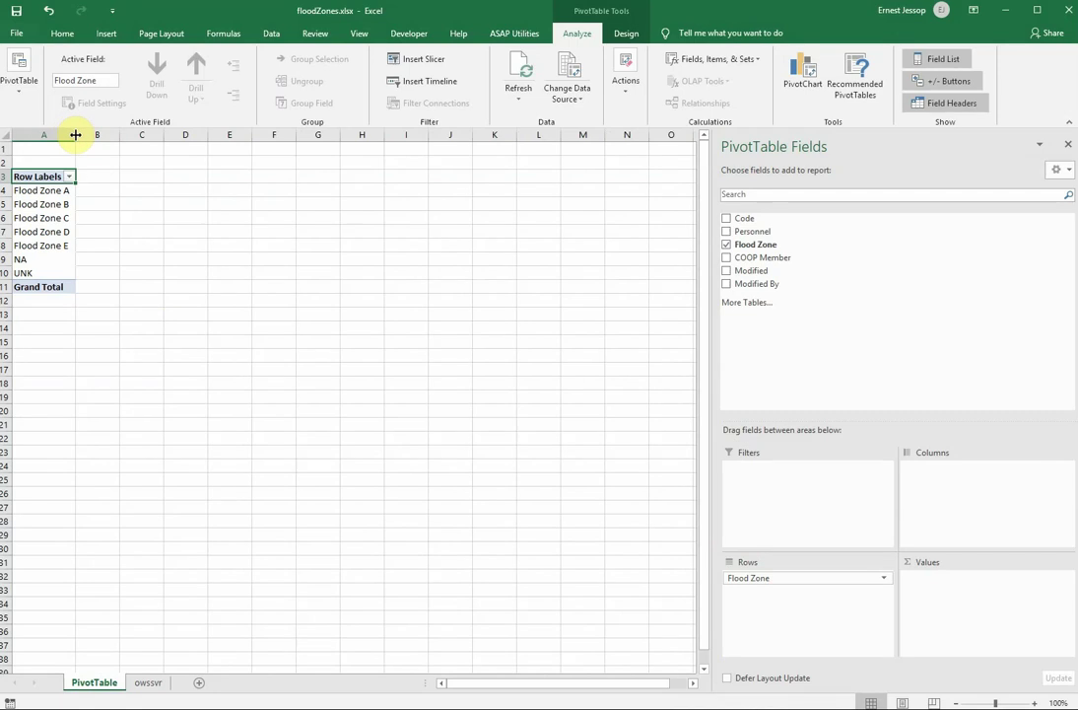
{"action": "left_click_drag", "start_coordinate": [75, 134], "coordinate": [104, 141]}
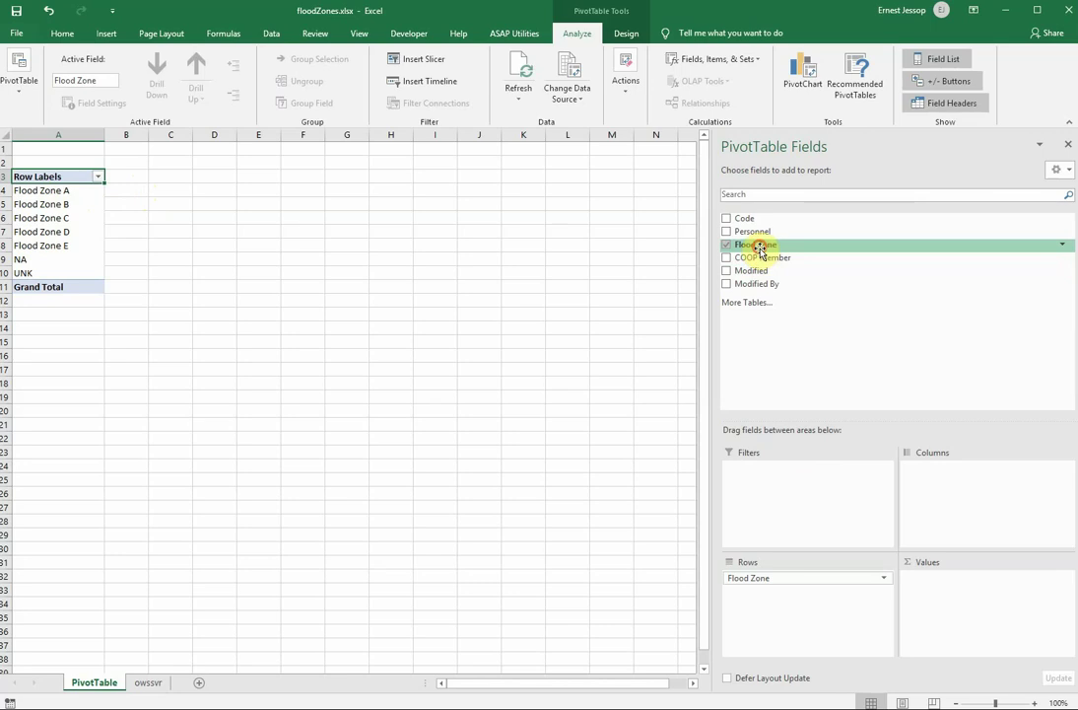
- Add Flood Zone to Values to count each zone, from 7 to 82, totalling 280
{"action": "left_click_drag", "start_coordinate": [759, 249], "coordinate": [951, 579]}
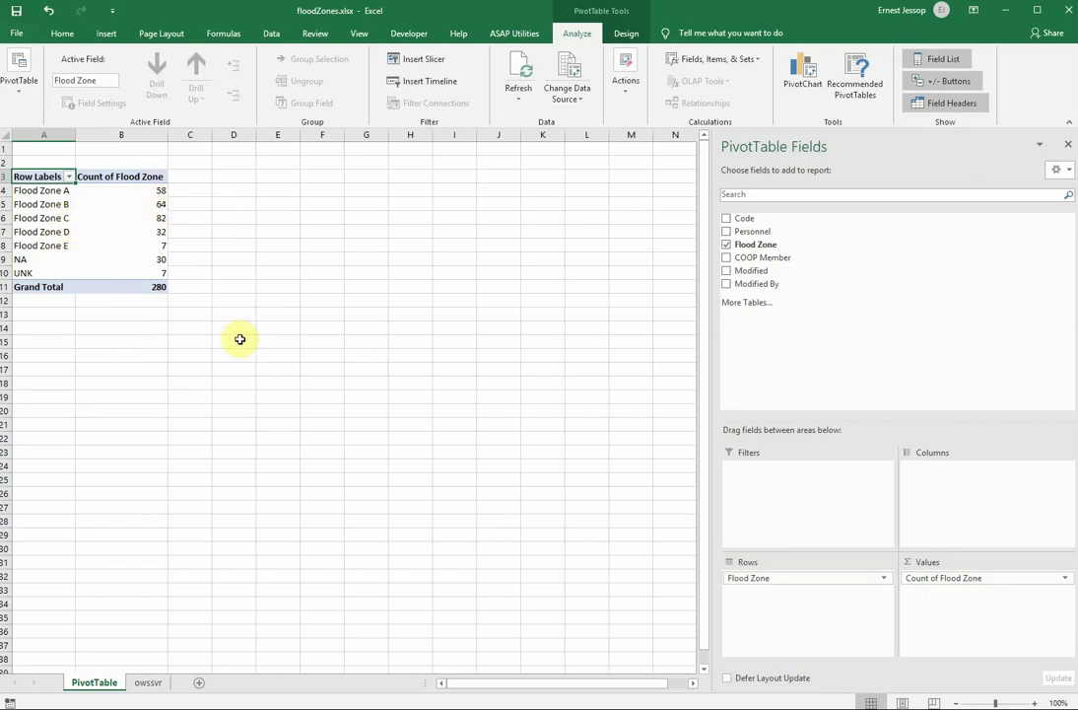
- Turn on Banded Rows in the PivotTable Design options for alternating grey and white rows
{"action": "right_click", "coordinate": [72, 204]}
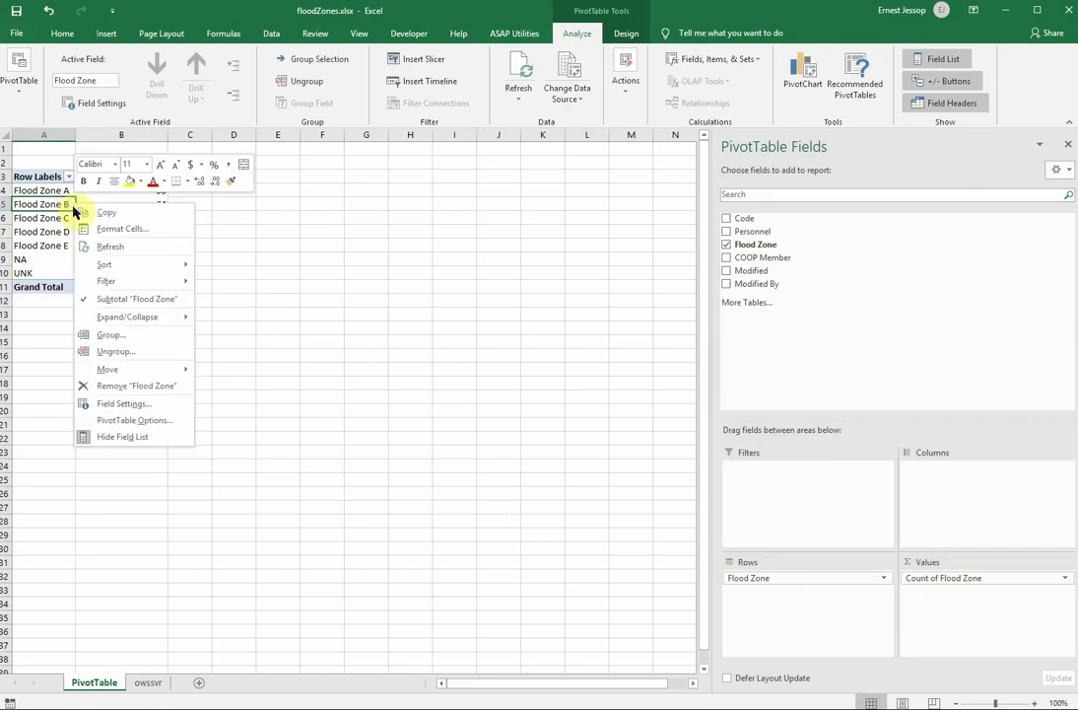
{"action": "key", "text": "Escape"}
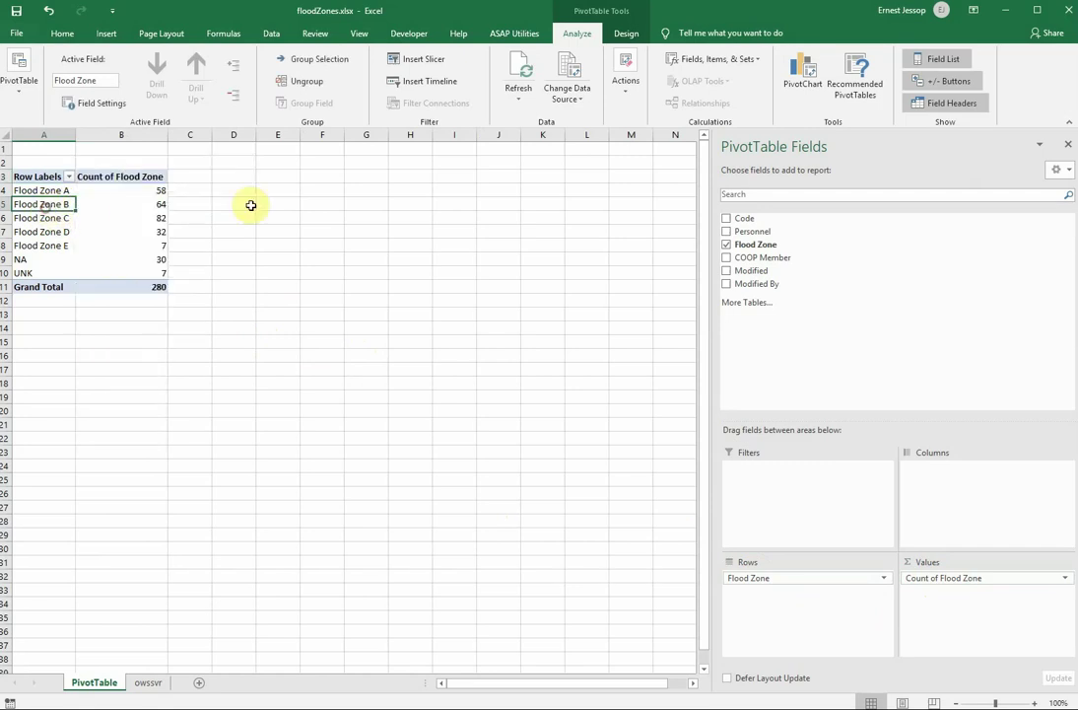
{"action": "left_click", "coordinate": [627, 36]}
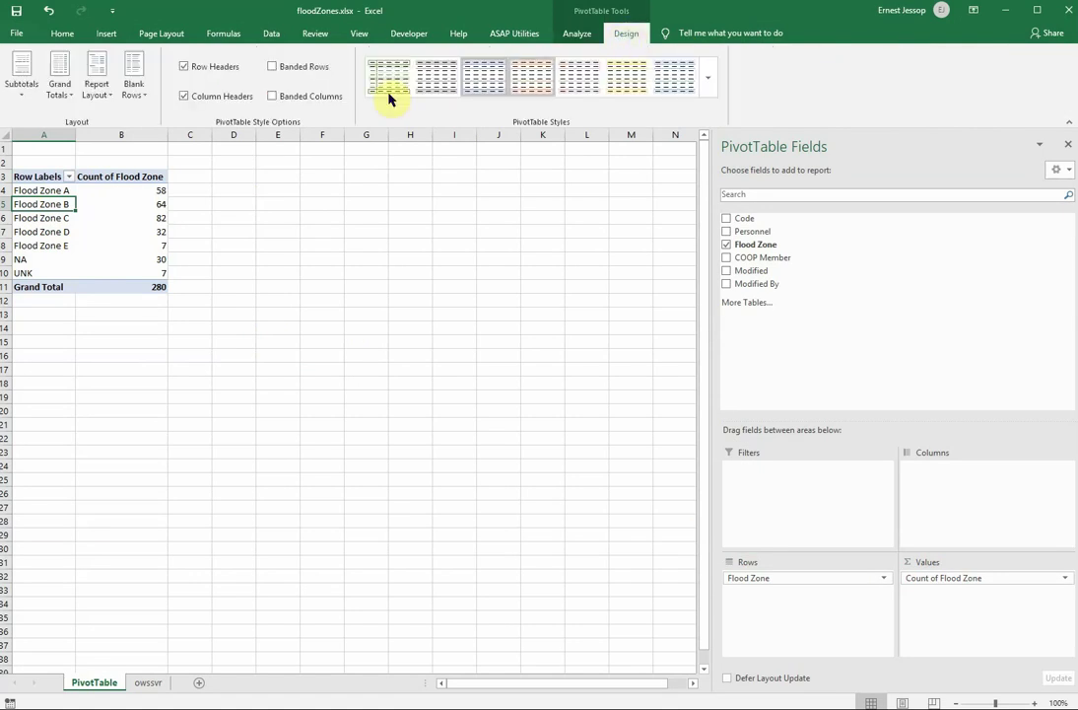
{"action": "left_click", "coordinate": [105, 231]}
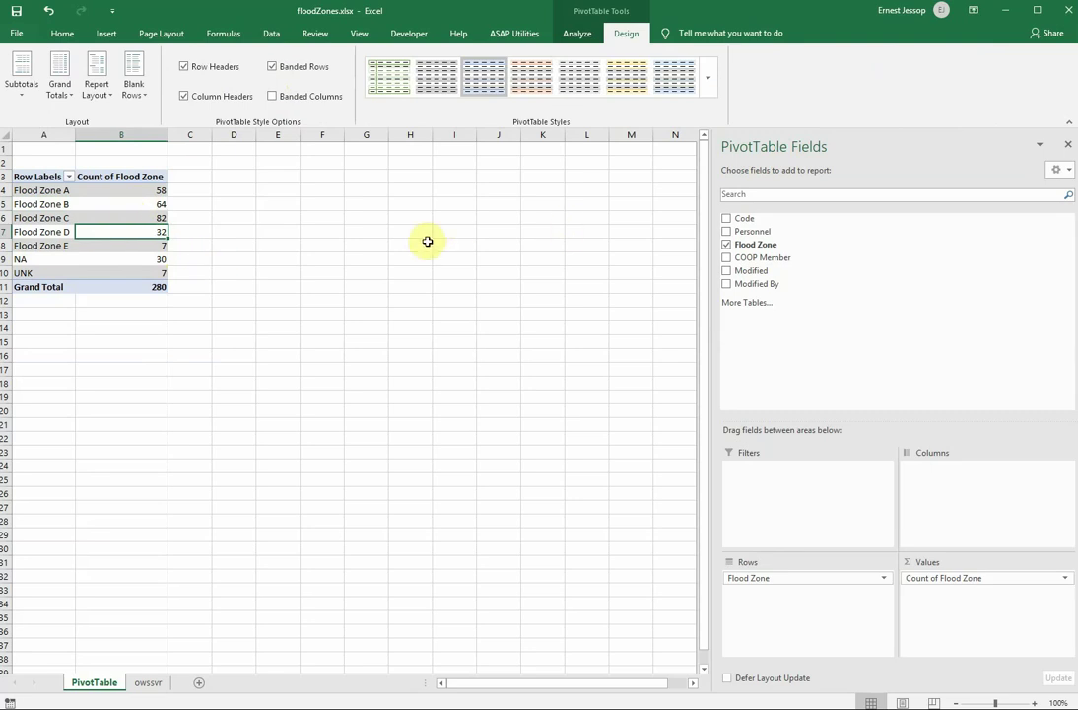
{"action": "left_click", "coordinate": [61, 258]}
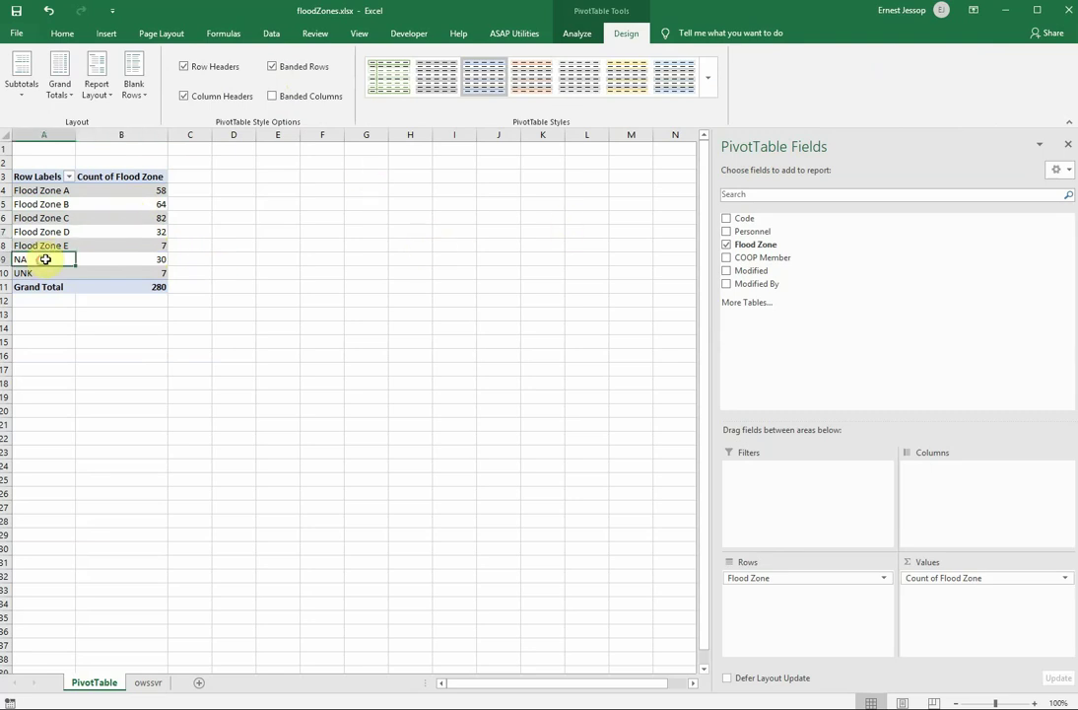
{"action": "left_click", "coordinate": [54, 193]}
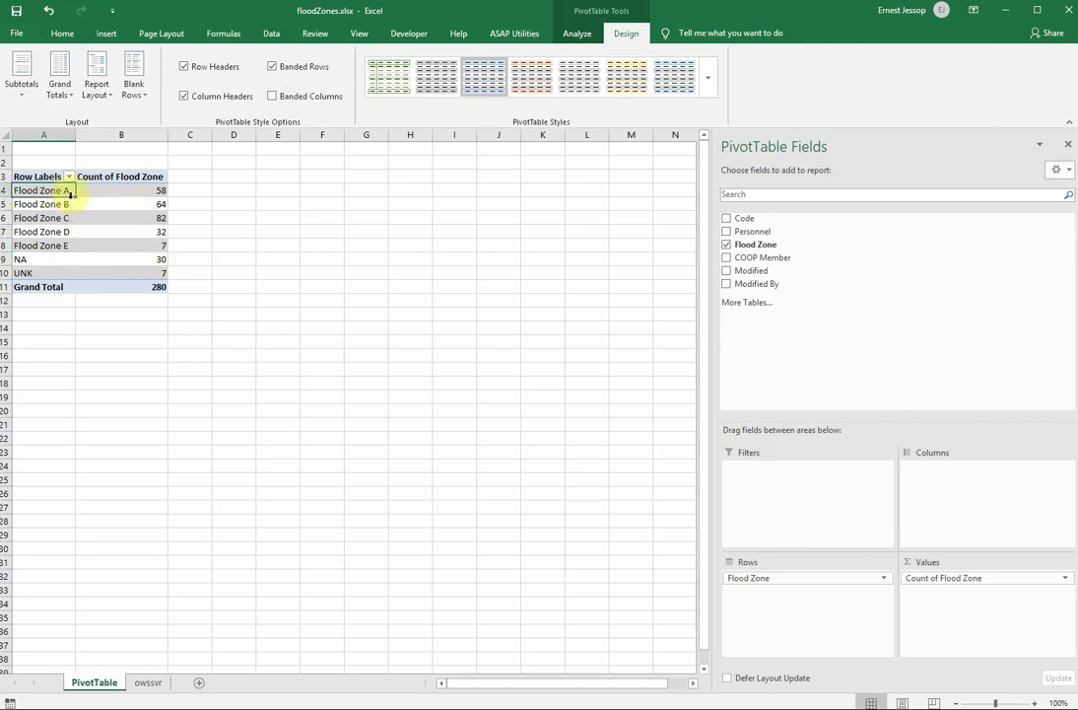
{"action": "mouse_move", "coordinate": [85, 205]}
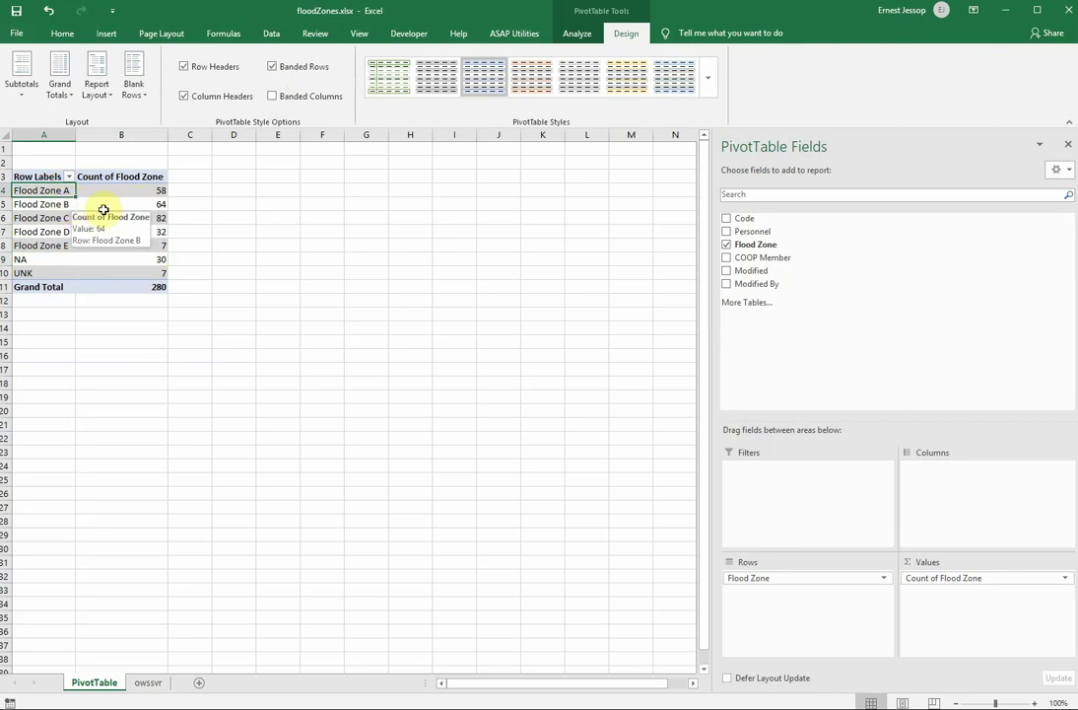
{"action": "left_click", "coordinate": [128, 202]}
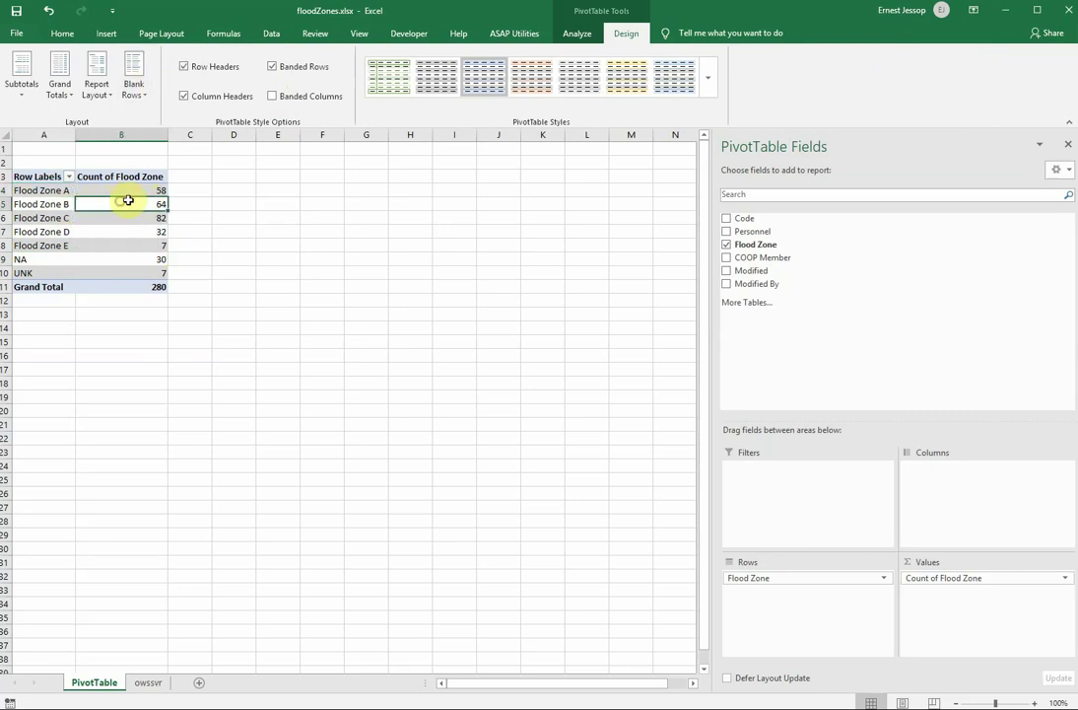
- Insert a Clustered Bar PivotChart charting the count for each flood zone
{"action": "left_click", "coordinate": [61, 34]}
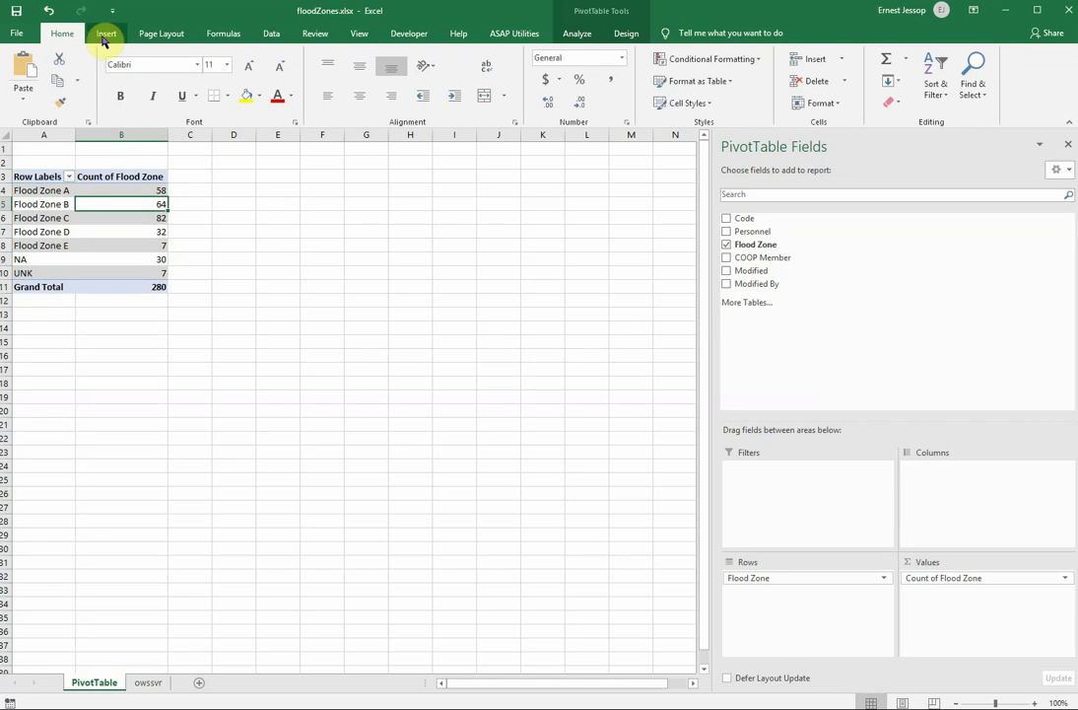
{"action": "left_click", "coordinate": [105, 35]}
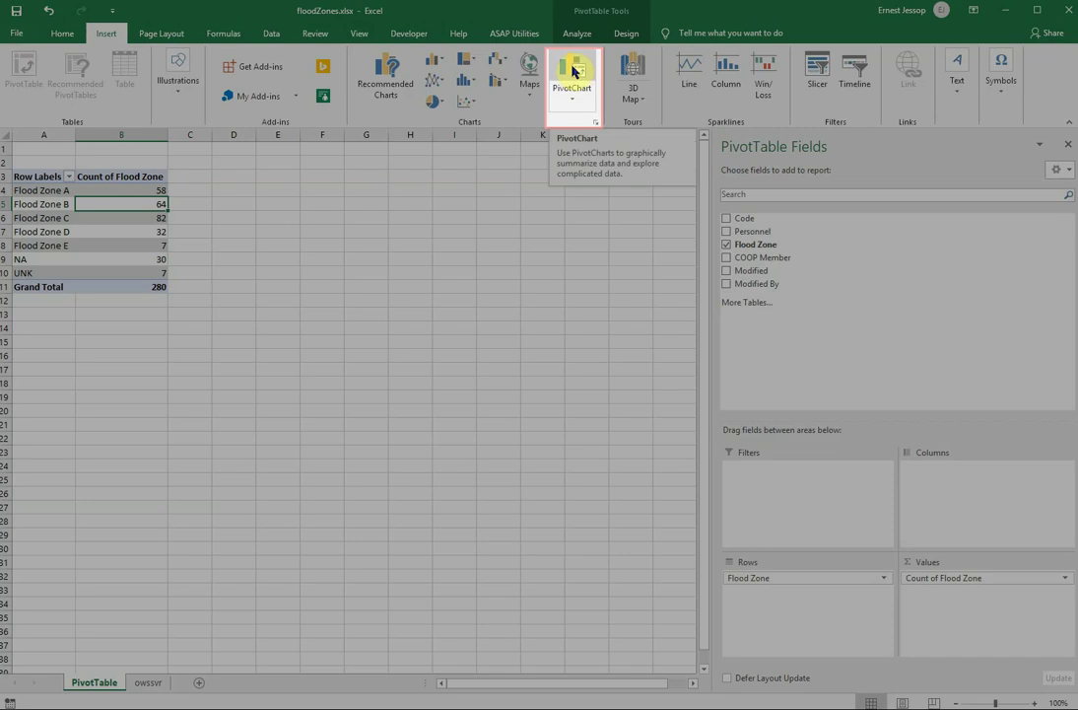
{"action": "left_click", "coordinate": [575, 101]}
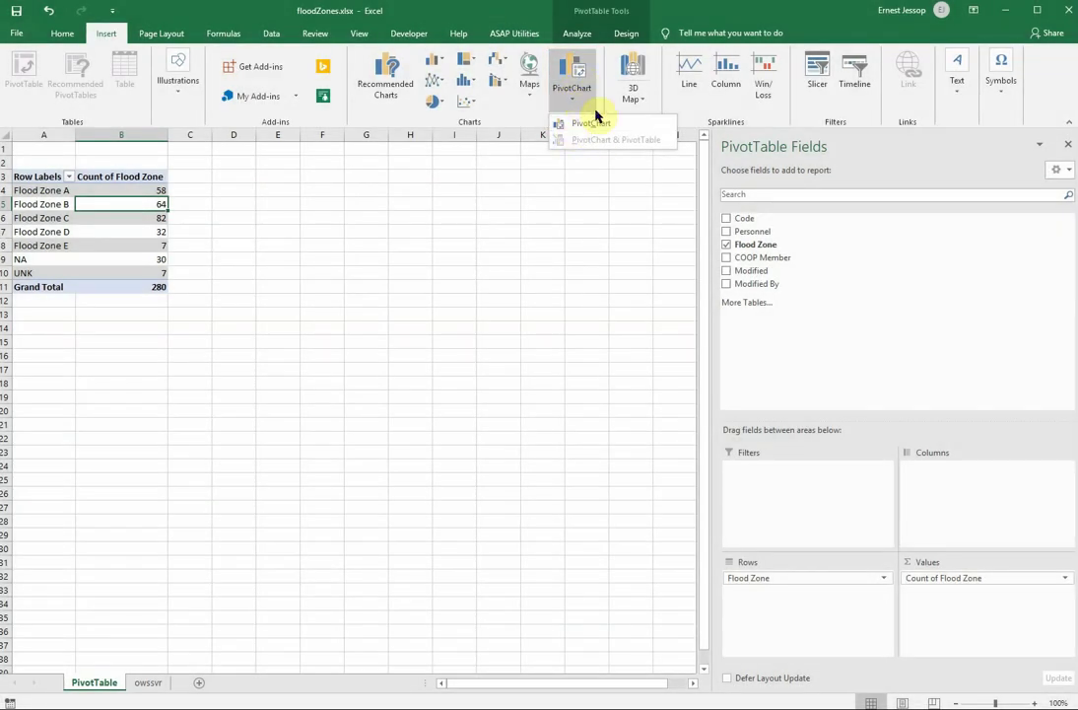
{"action": "left_click", "coordinate": [584, 124]}
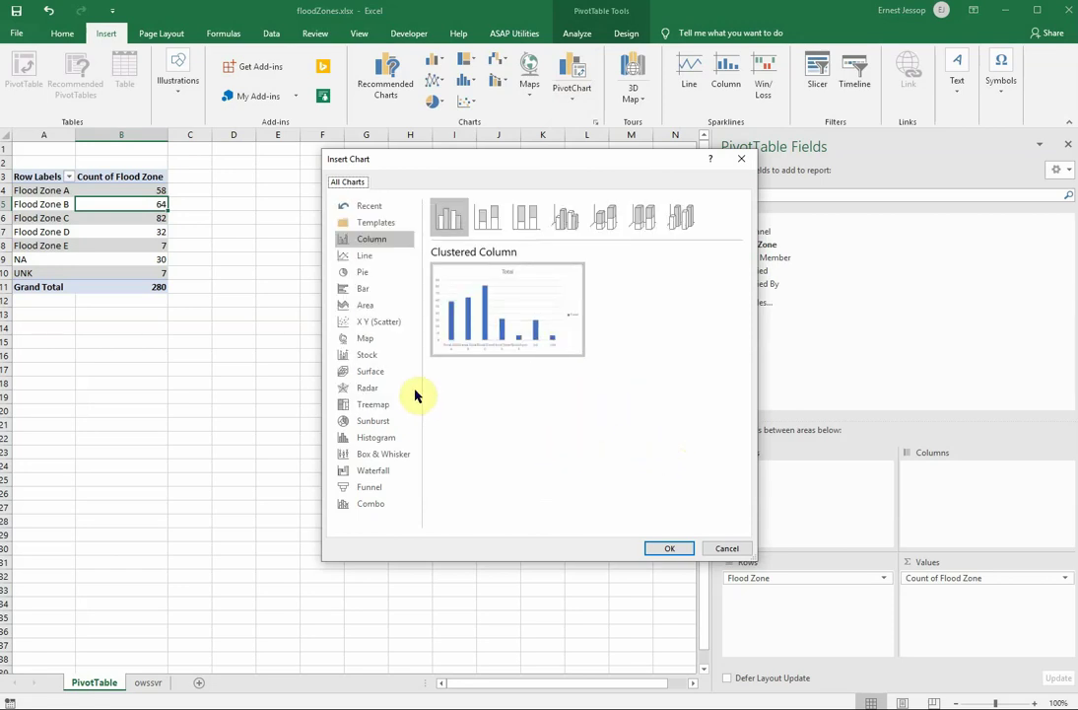
{"action": "left_click", "coordinate": [354, 290]}
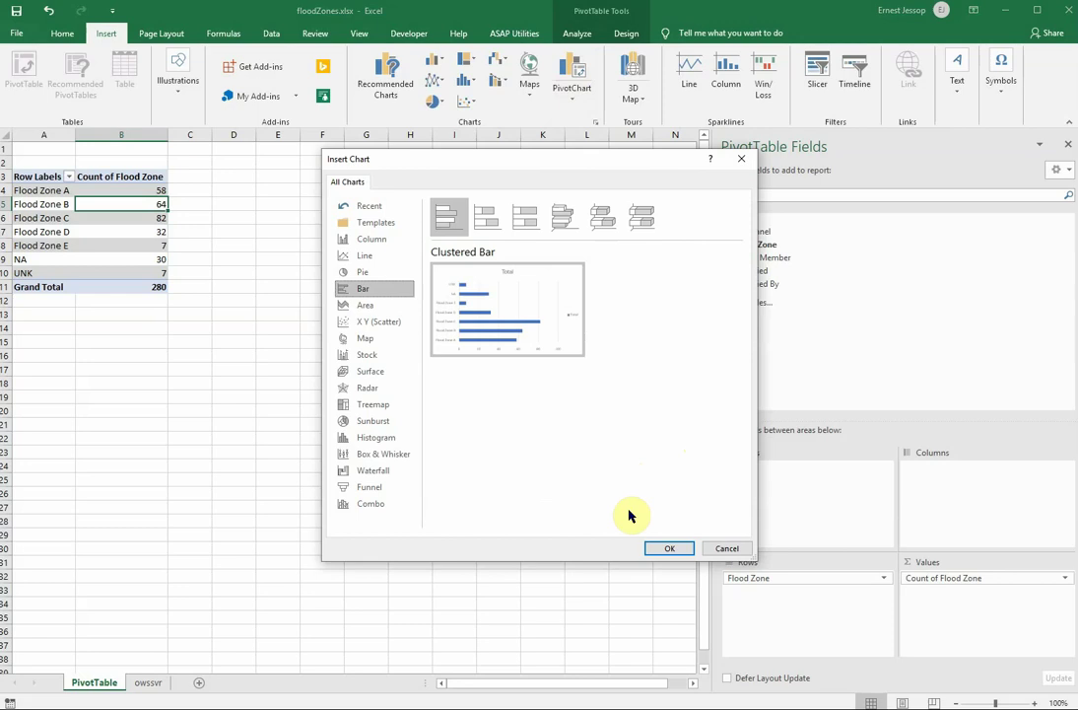
{"action": "left_click", "coordinate": [668, 549]}
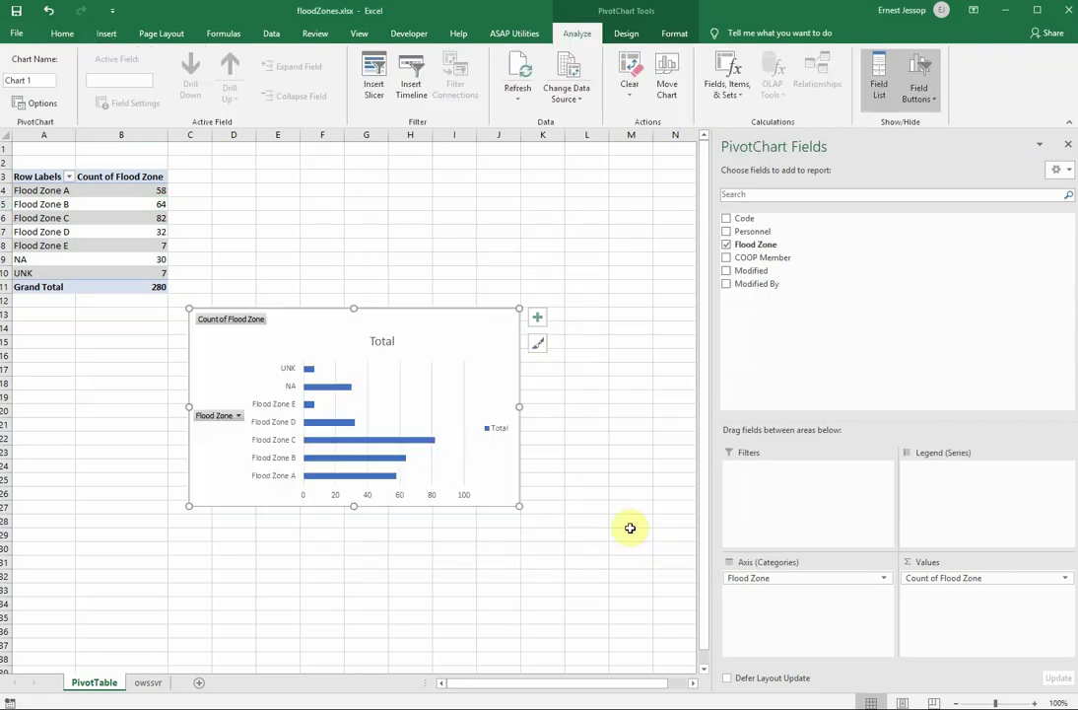
- Move the chart up beside the pivot table and hide all its field buttons
{"action": "left_click_drag", "start_coordinate": [387, 307], "coordinate": [416, 173]}
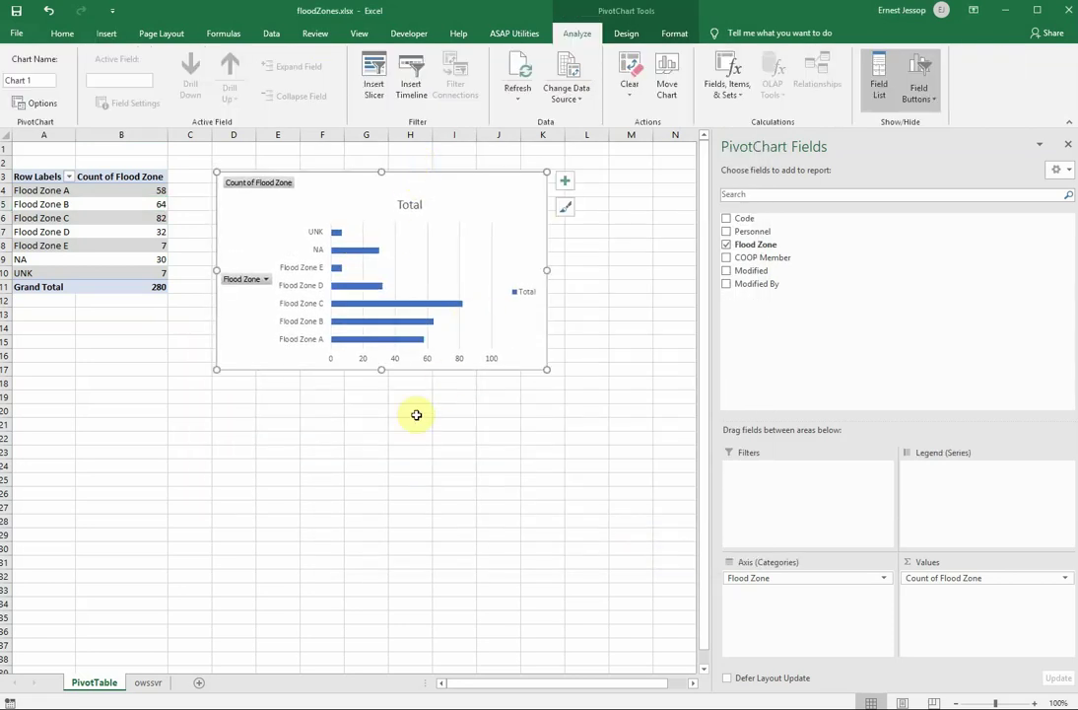
{"action": "left_click", "coordinate": [370, 421]}
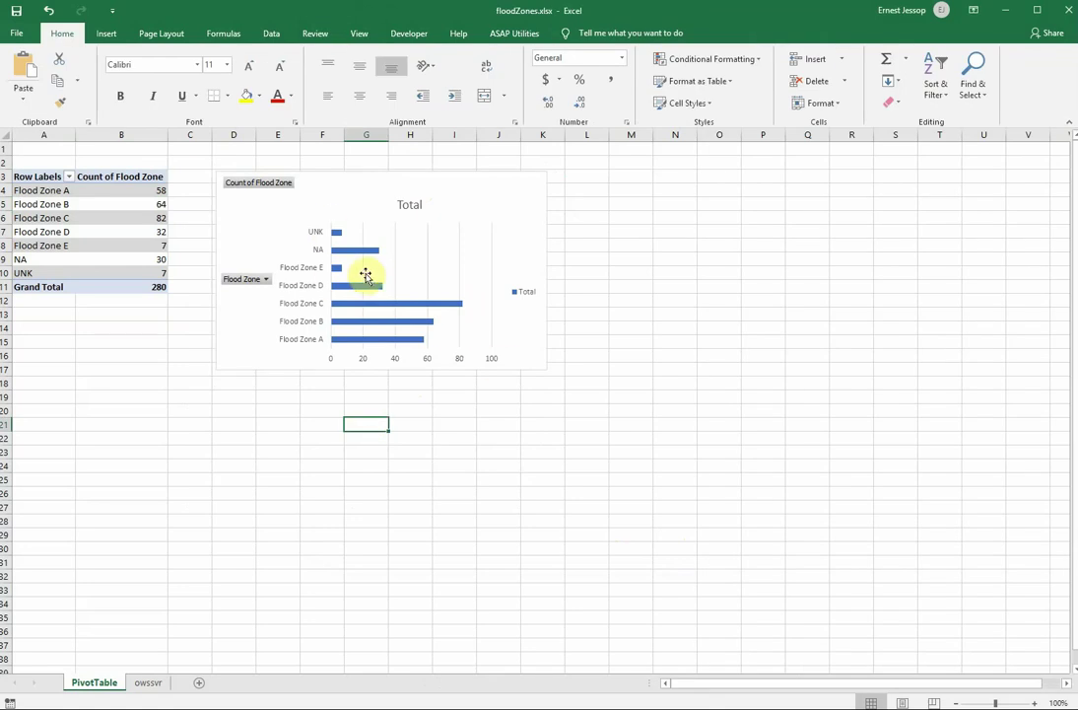
{"action": "left_click", "coordinate": [283, 186]}
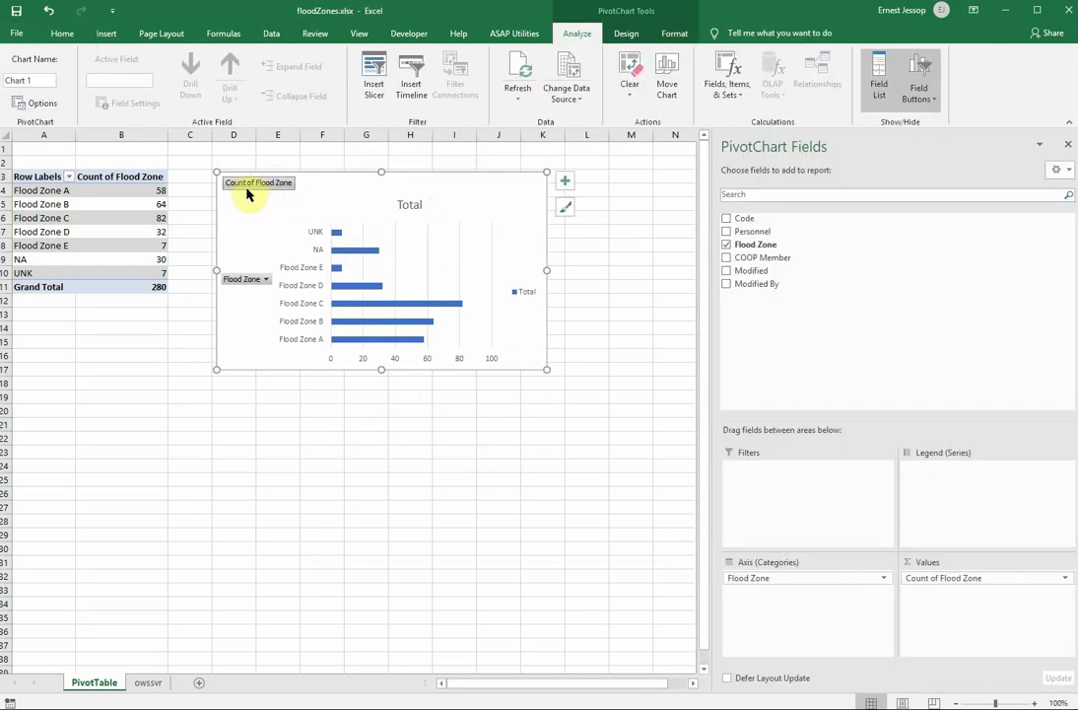
{"action": "right_click", "coordinate": [248, 189]}
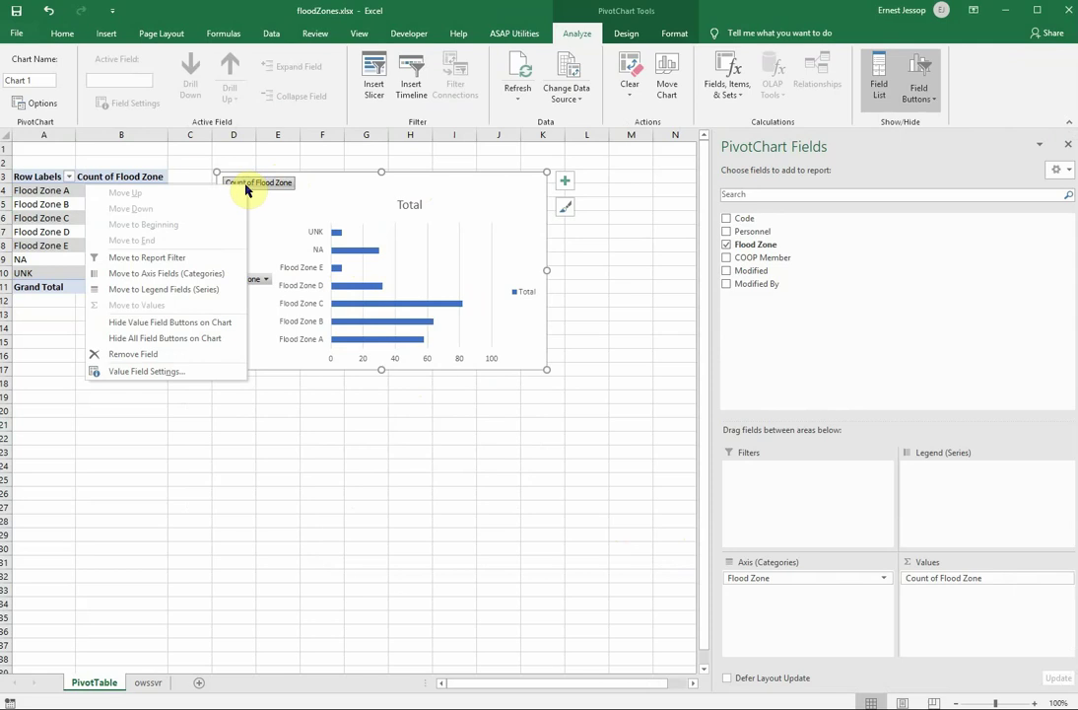
{"action": "left_click", "coordinate": [158, 339]}
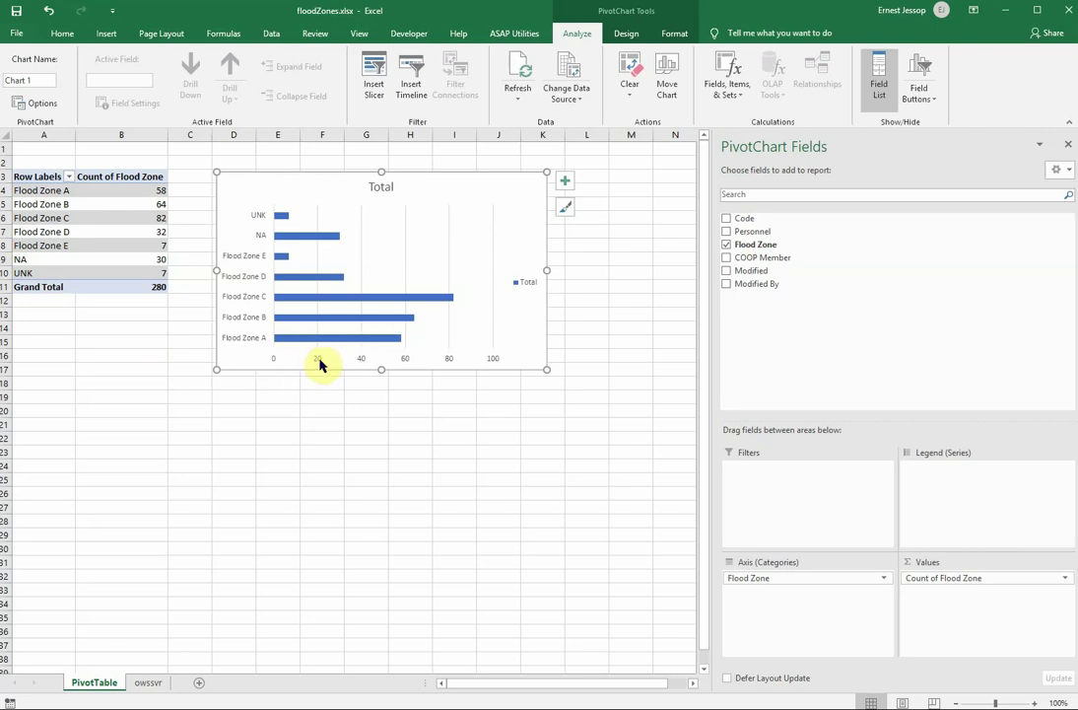
- Delete the chart's Total title and its legend
{"action": "left_click", "coordinate": [406, 266]}
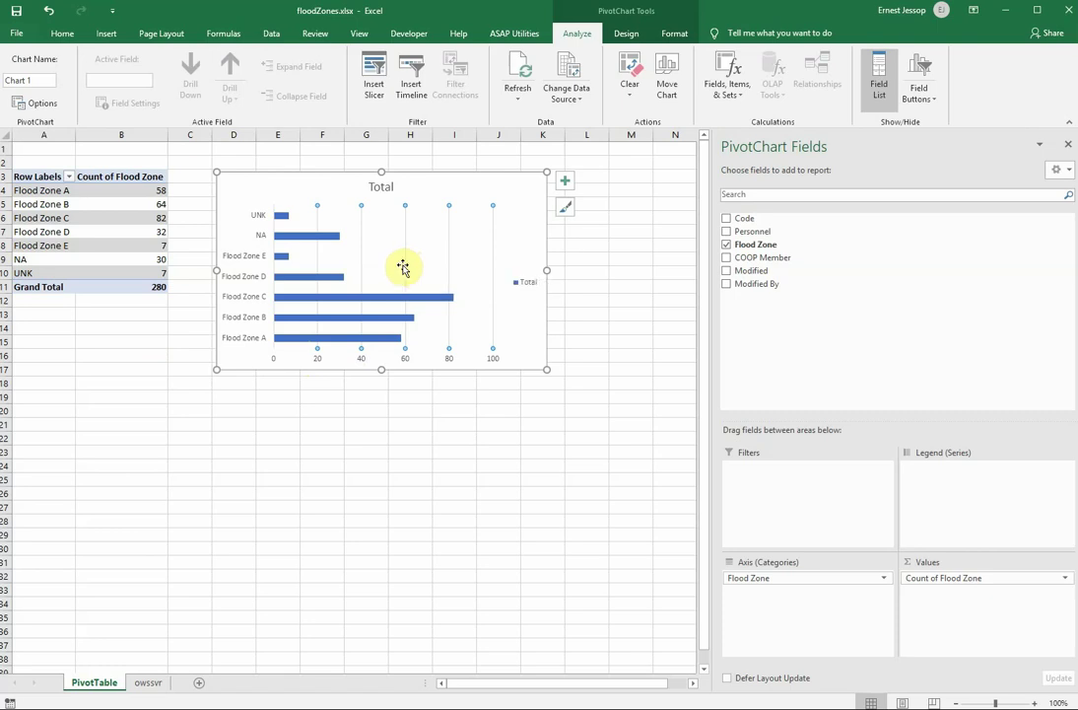
{"action": "left_click", "coordinate": [395, 178]}
{"action": "key", "text": "Delete"}
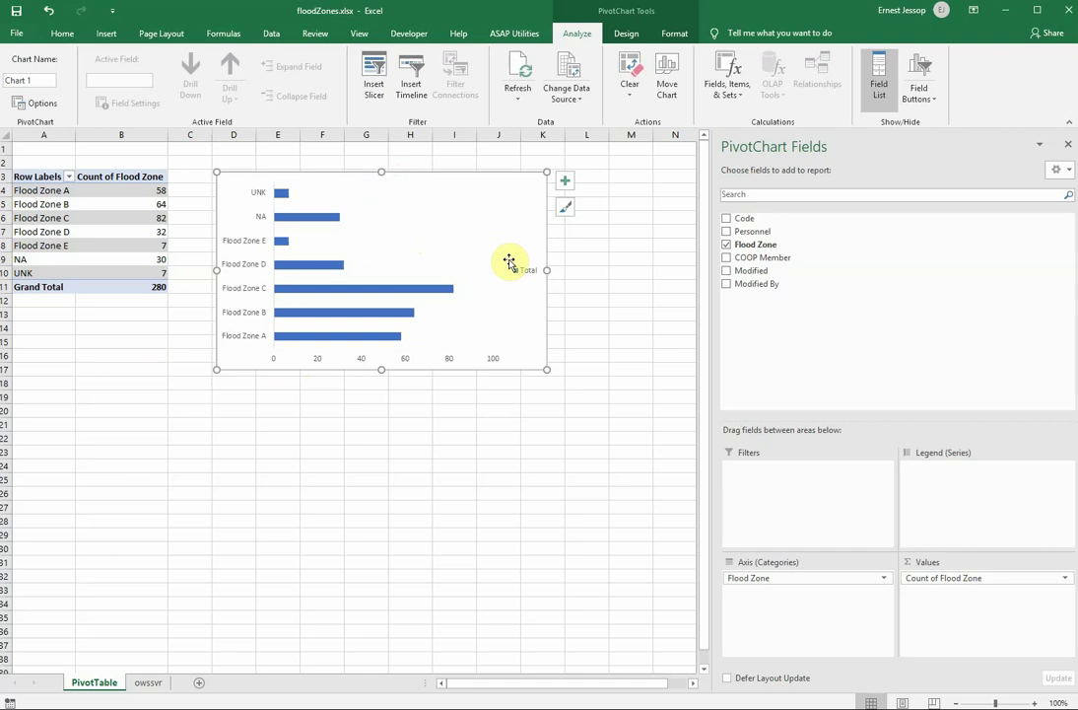
{"action": "left_click", "coordinate": [527, 269]}
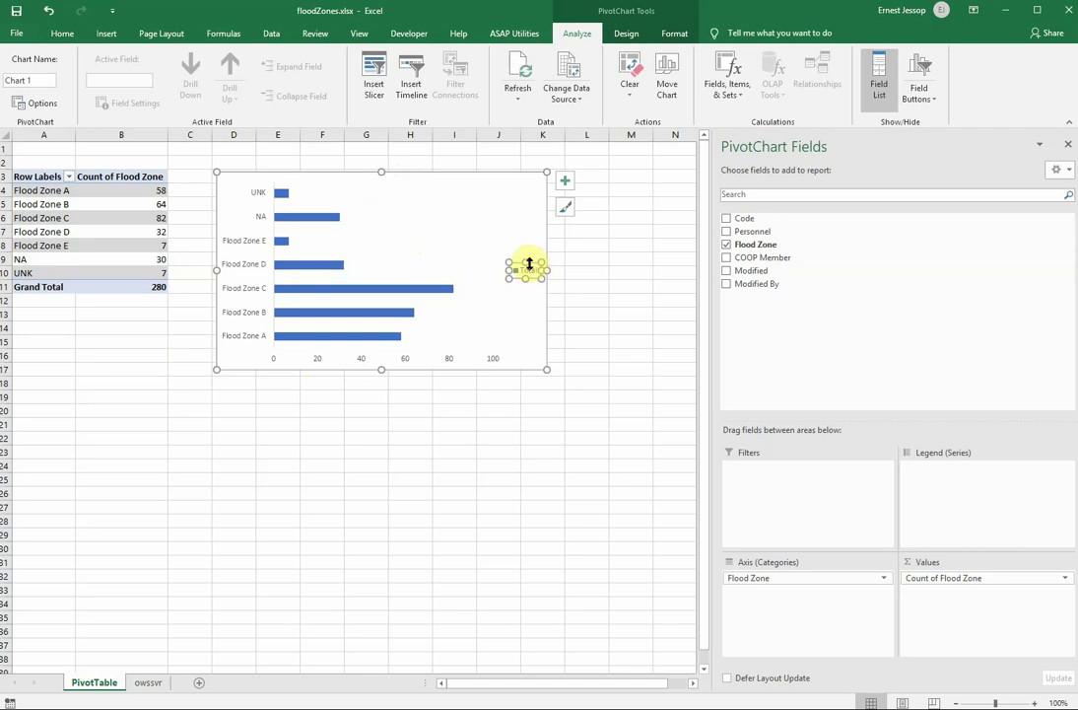
{"action": "key", "text": "Delete"}
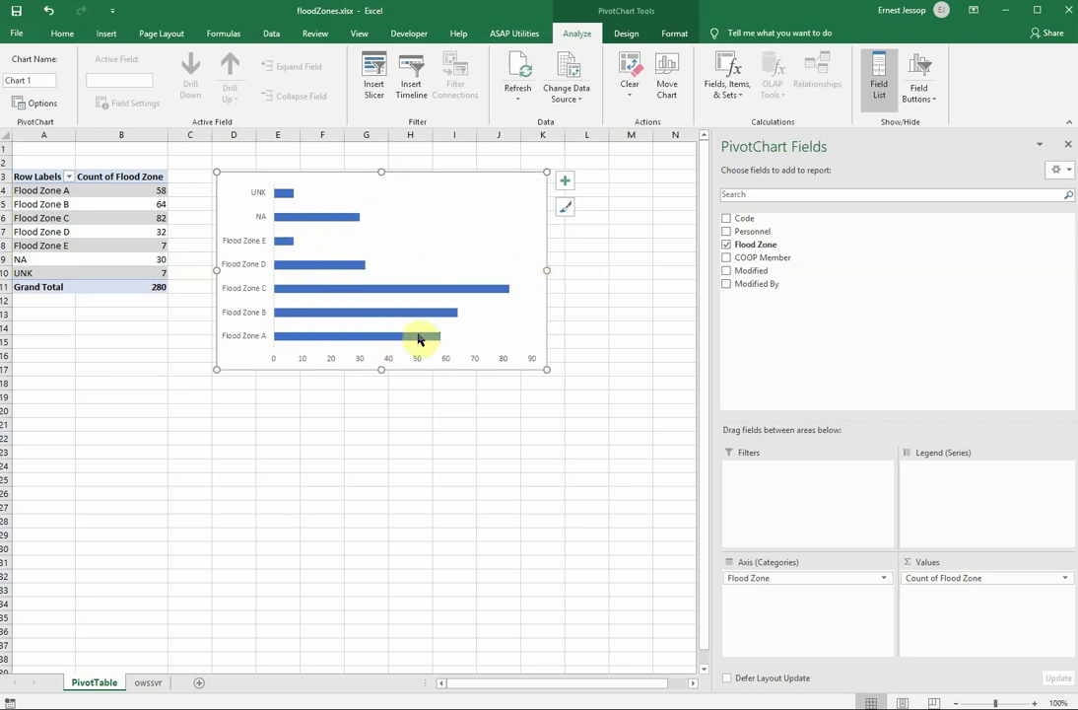
- Remove the horizontal value axis so the bars fill the freed space
{"action": "left_click", "coordinate": [302, 364]}
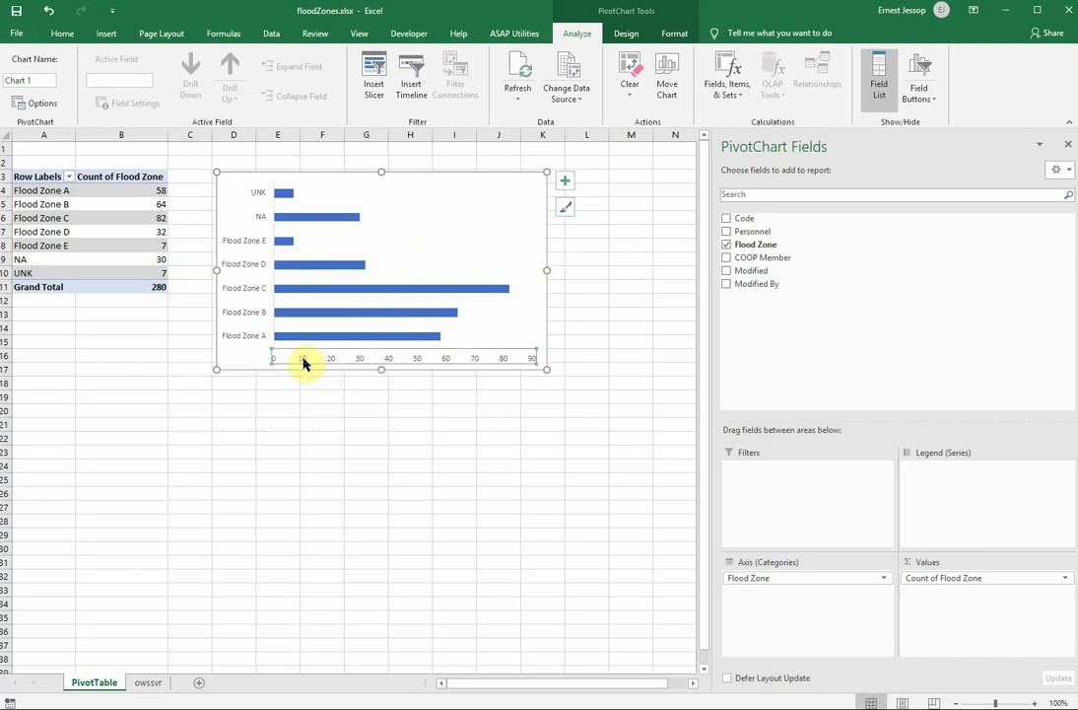
{"action": "key", "text": "Delete"}
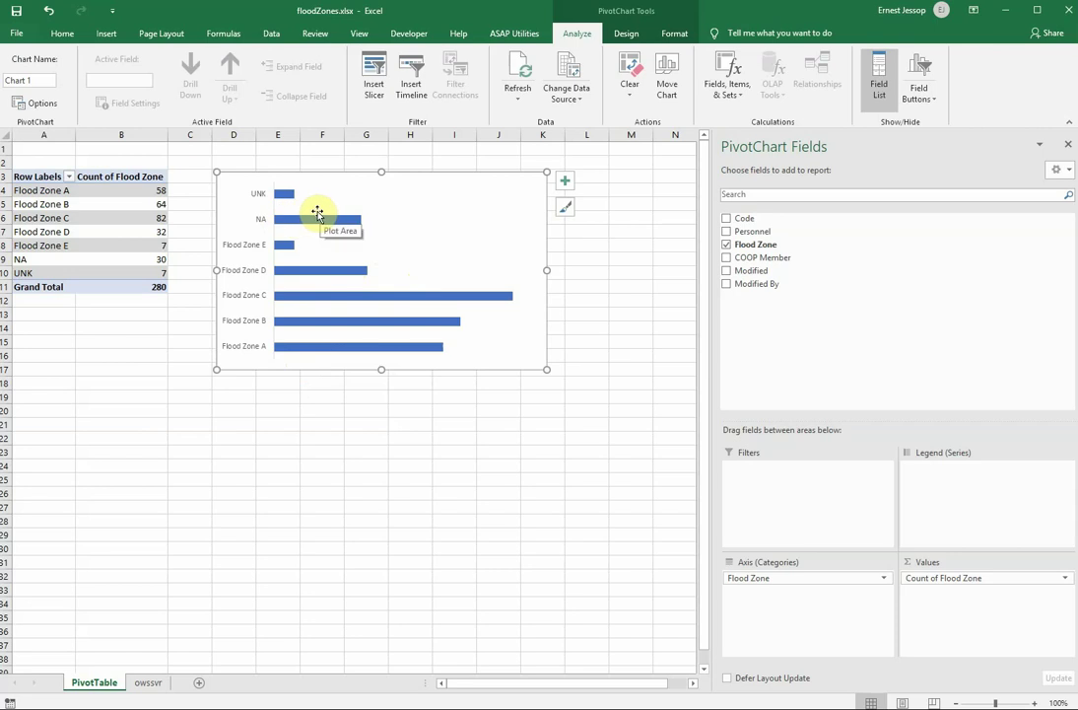
{"action": "key", "text": "Escape"}
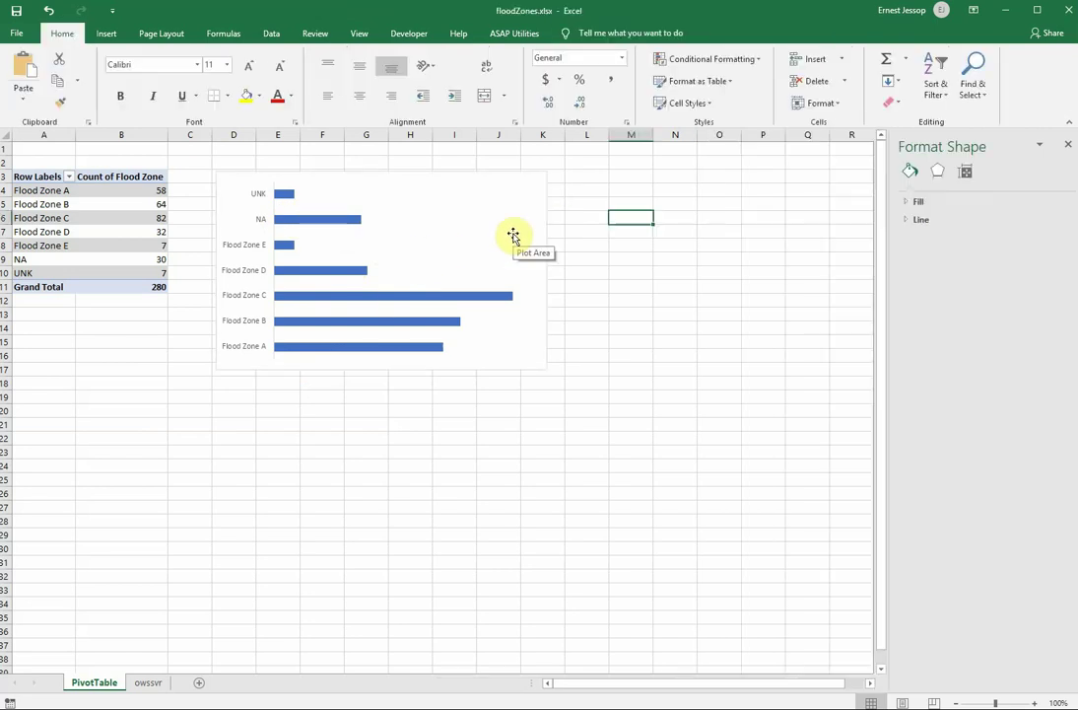
{"action": "left_click", "coordinate": [134, 203]}
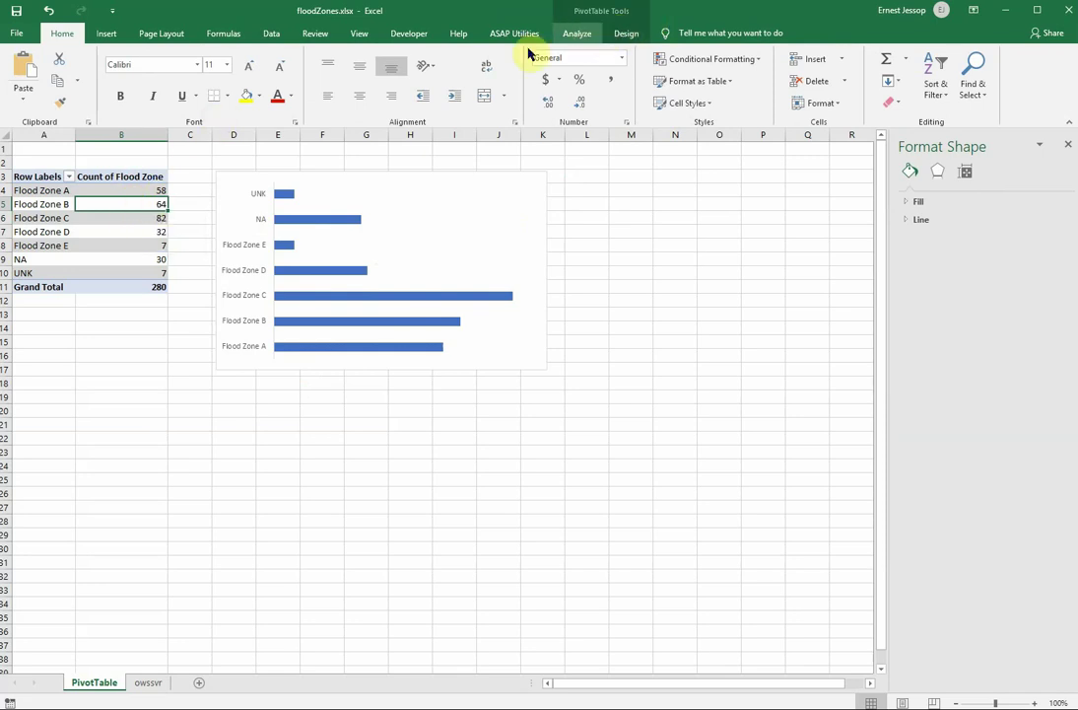
- Sort the Count of Flood Zone values largest to smallest, putting Zone C's 82 first
{"action": "right_click", "coordinate": [110, 190]}
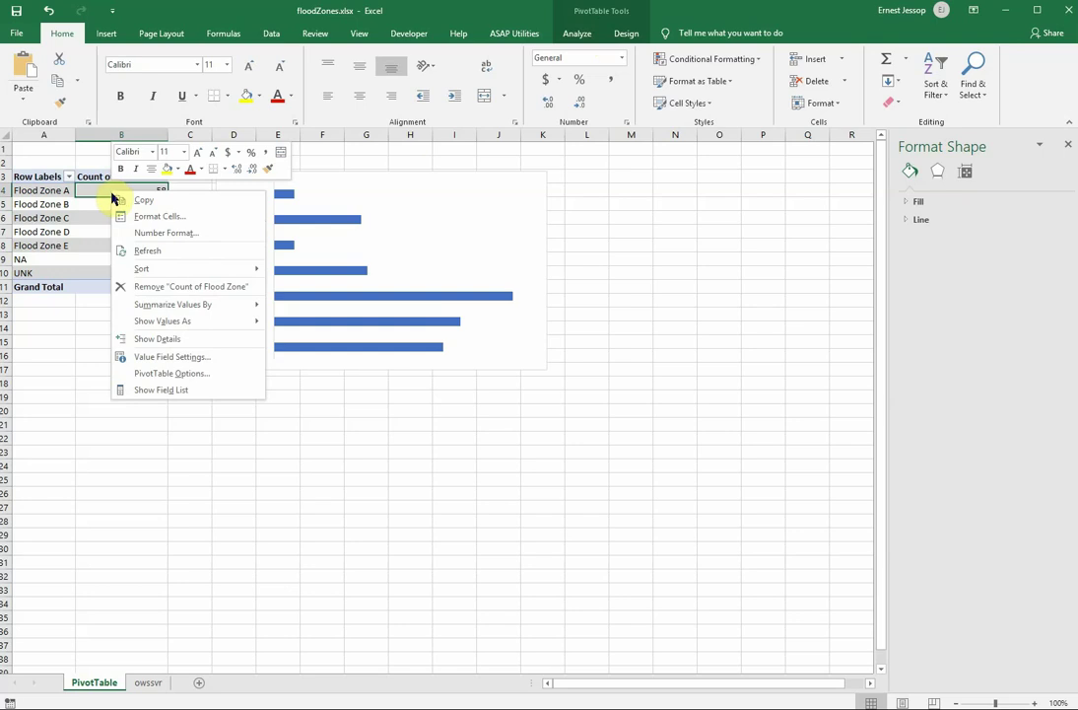
{"action": "mouse_move", "coordinate": [156, 272]}
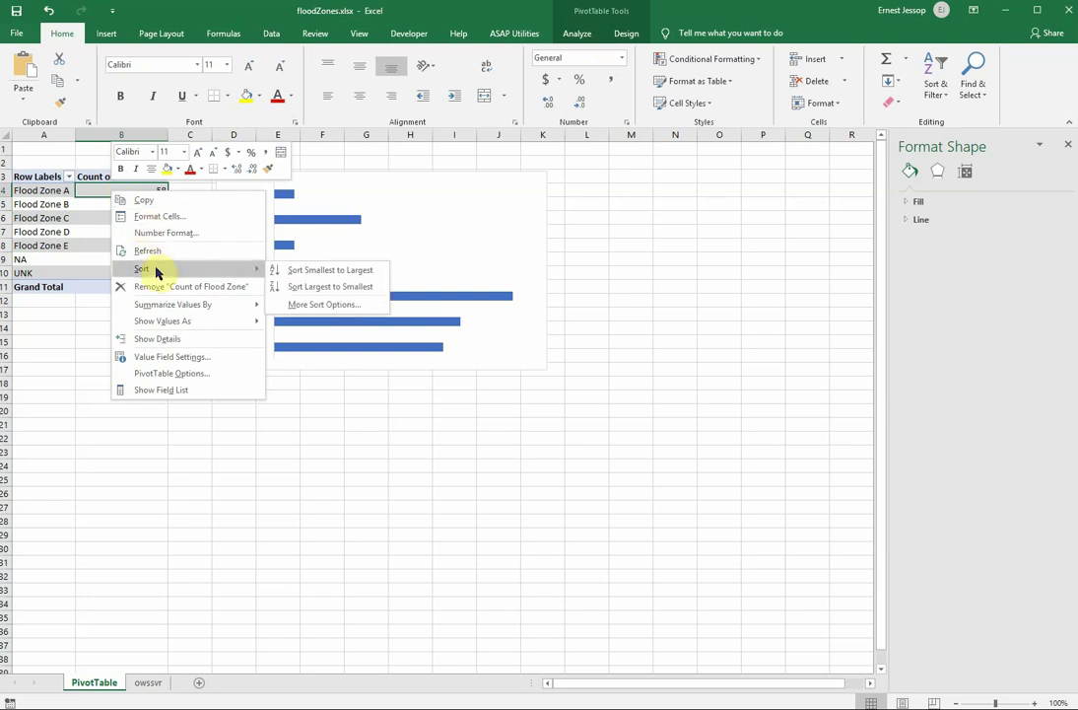
{"action": "left_click", "coordinate": [295, 288]}
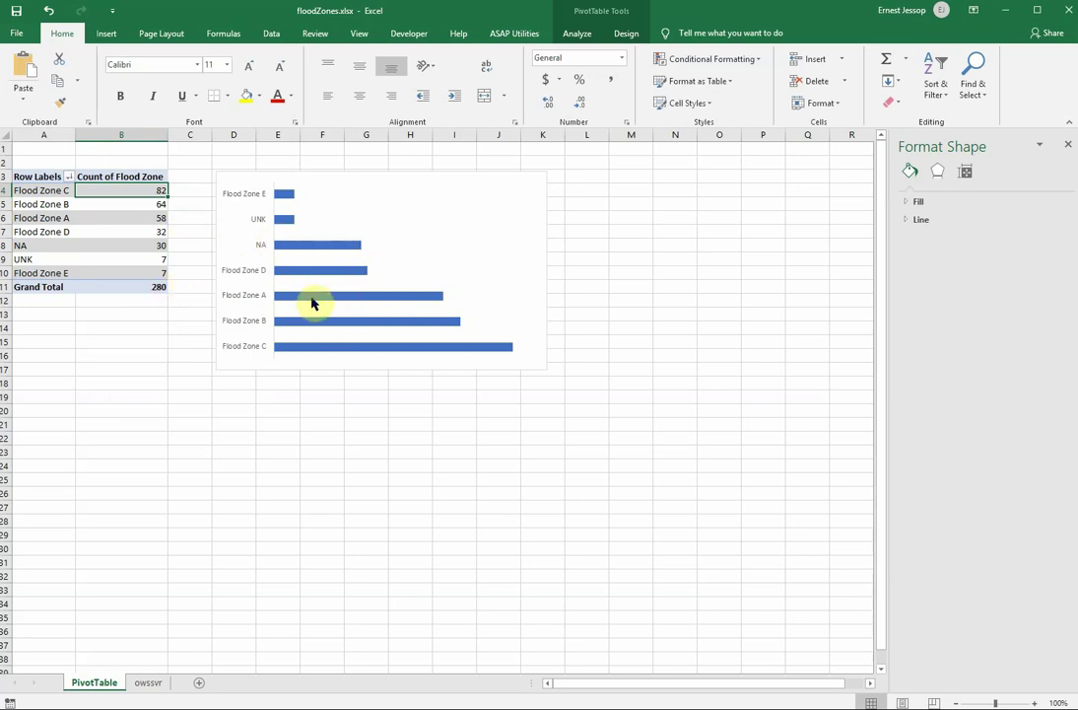
{"action": "left_click", "coordinate": [250, 275]}
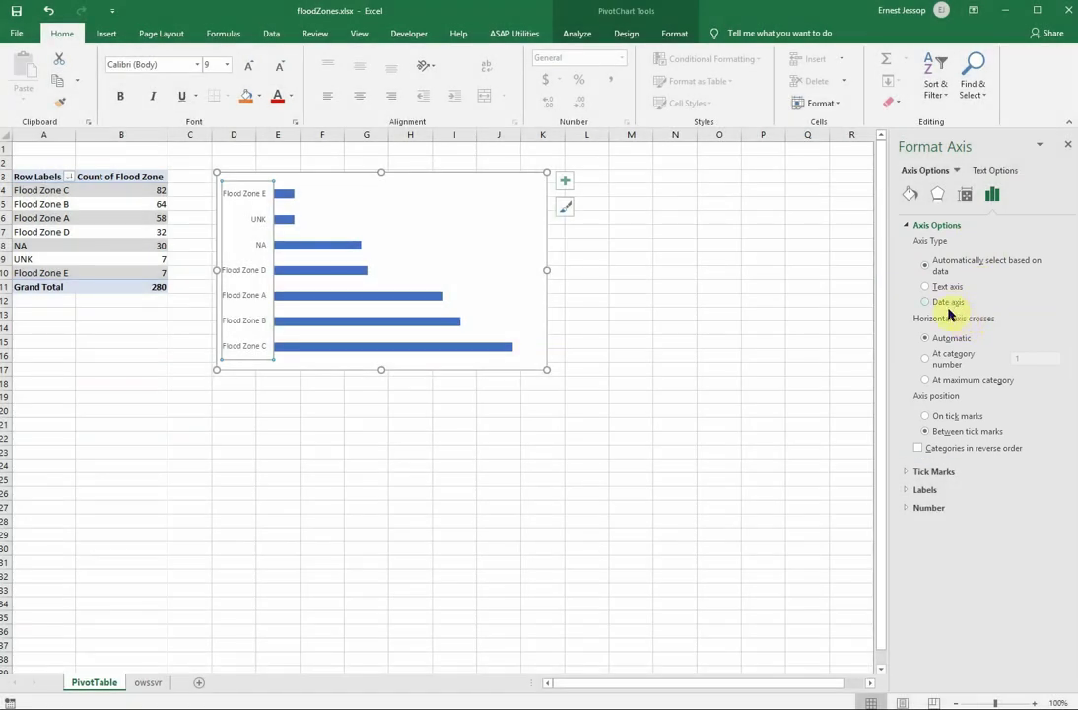
- Set the category axis to Categories in reverse order so Zone C's bar tops the chart
{"action": "left_click", "coordinate": [909, 507]}
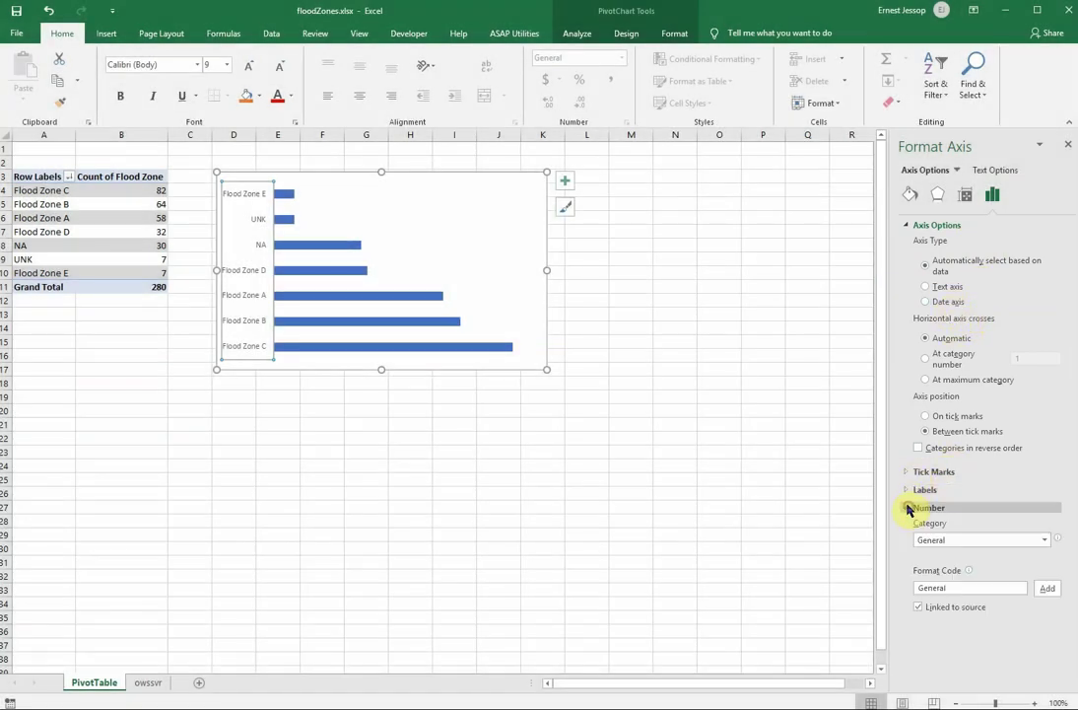
{"action": "left_click", "coordinate": [906, 472]}
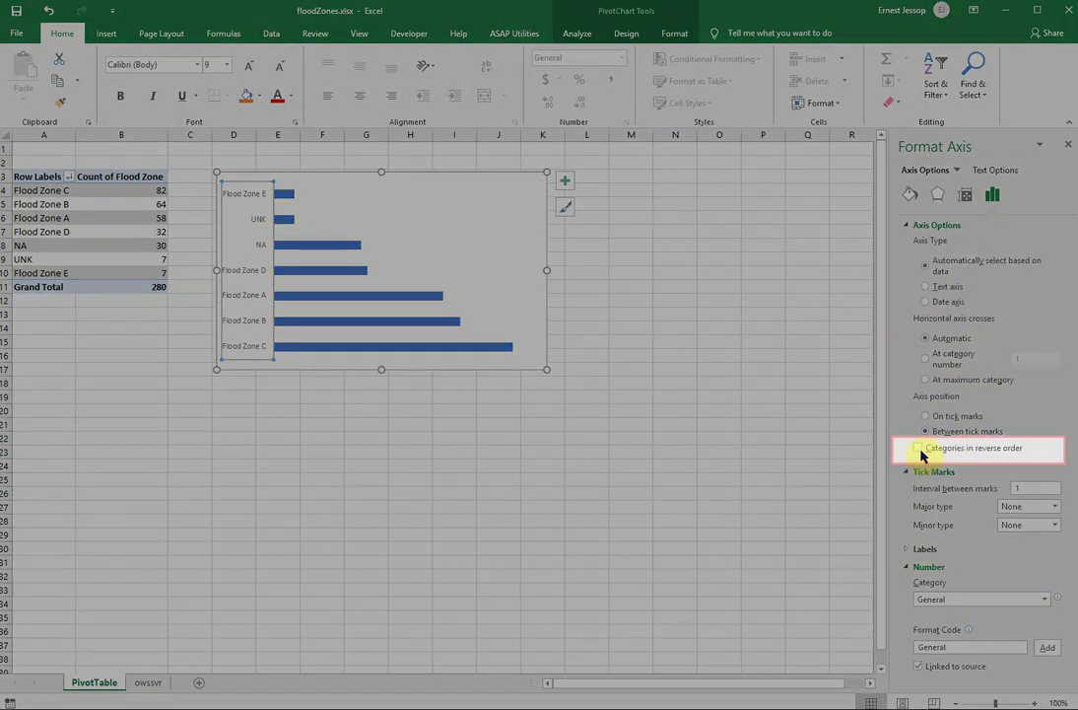
{"action": "left_click", "coordinate": [918, 449]}
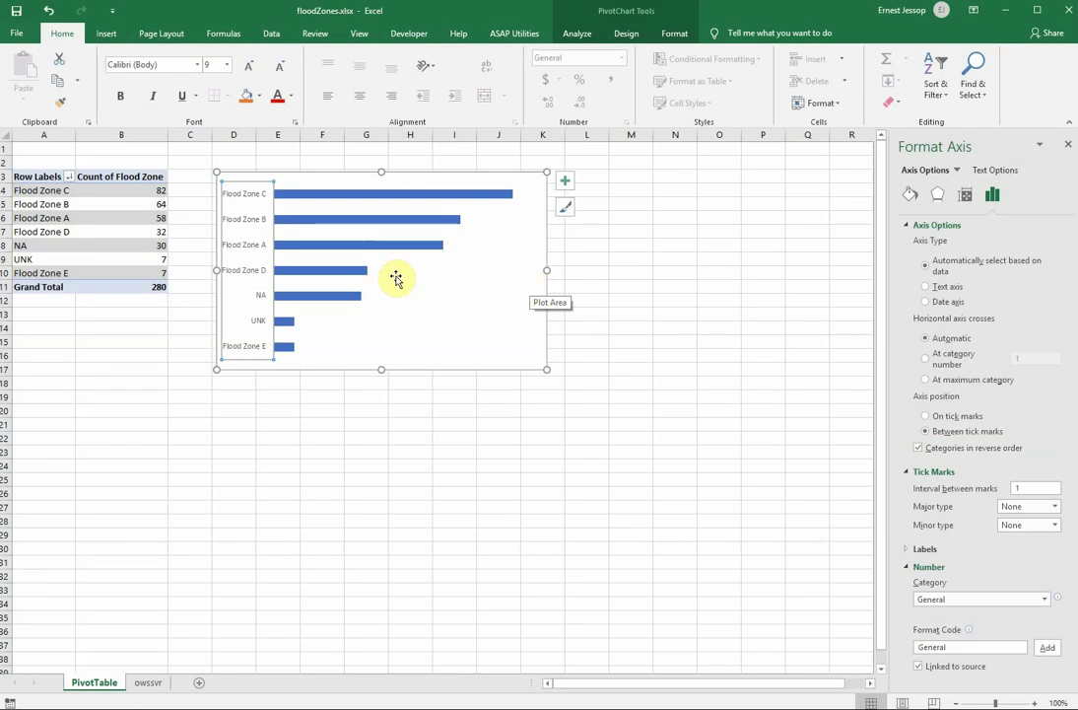
{"action": "left_click", "coordinate": [592, 273]}
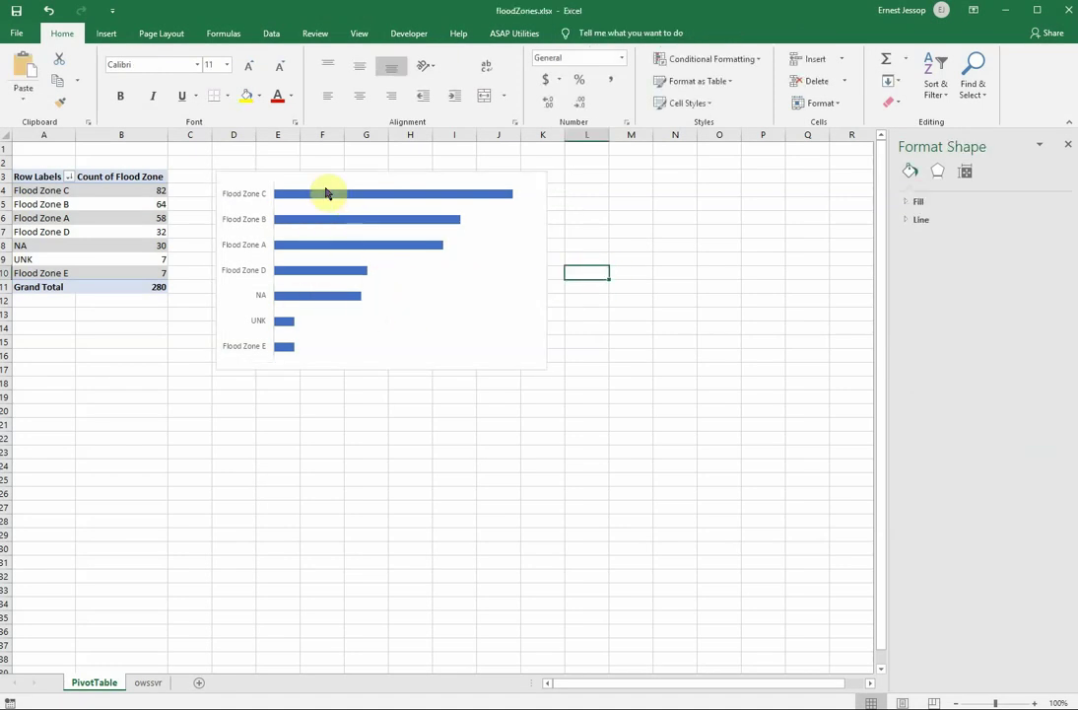
- Add Outside End data labels showing each bar's count, from 82 down to 7
{"action": "mouse_move", "coordinate": [344, 200]}
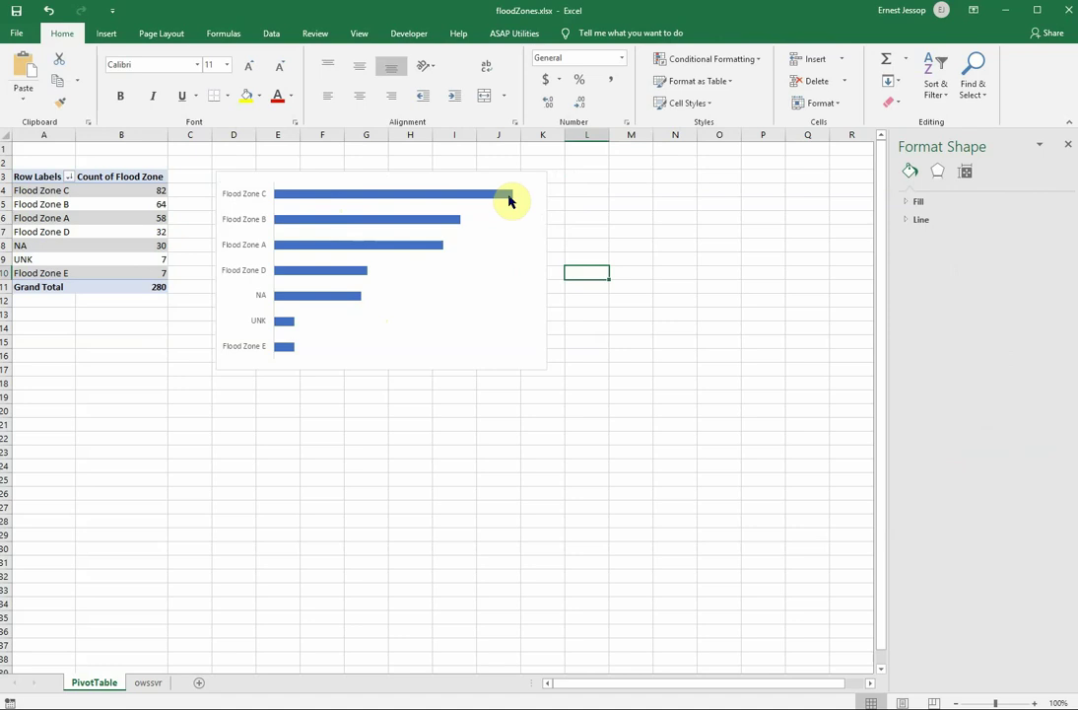
{"action": "left_click", "coordinate": [410, 200]}
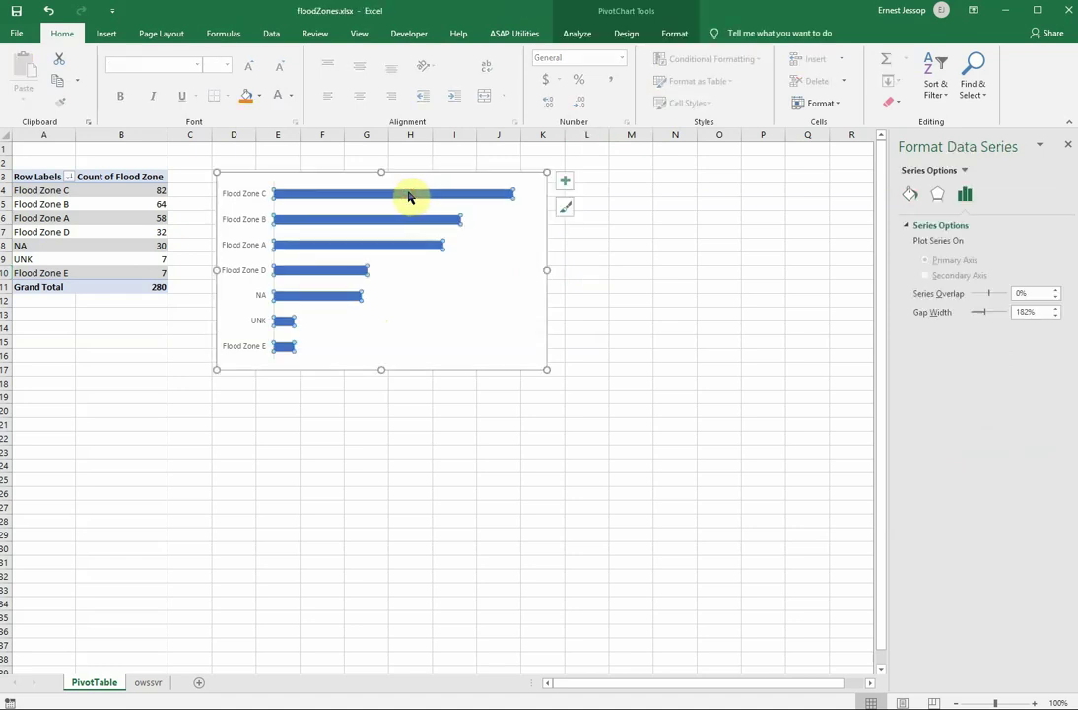
{"action": "left_click", "coordinate": [565, 185]}
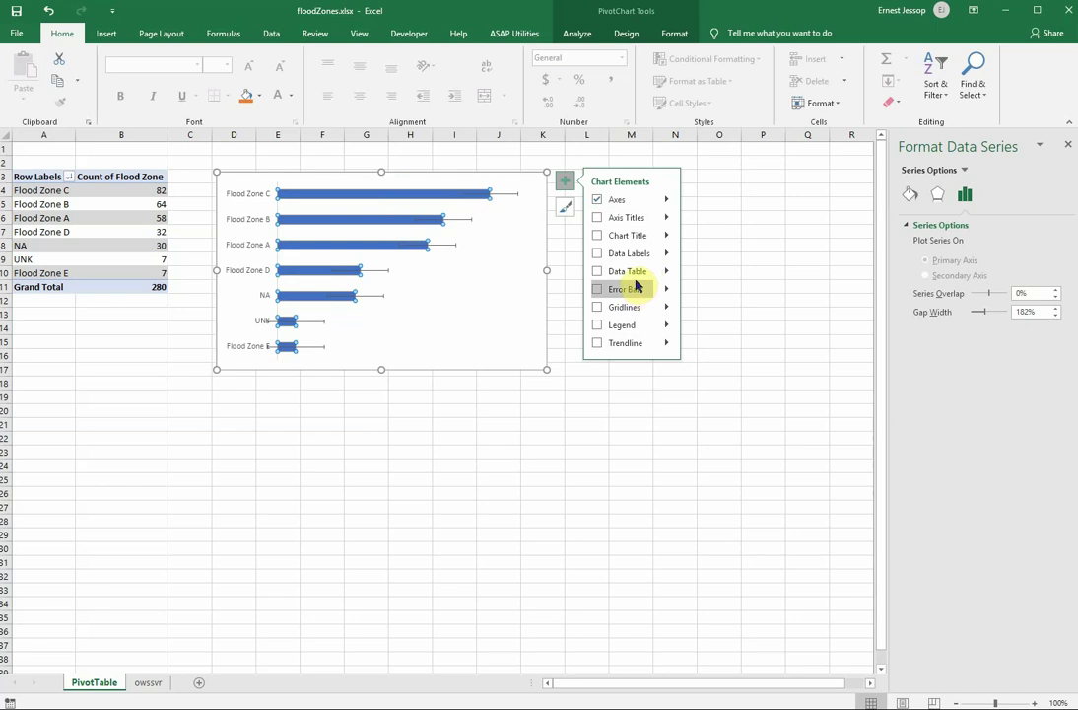
{"action": "left_click", "coordinate": [599, 257]}
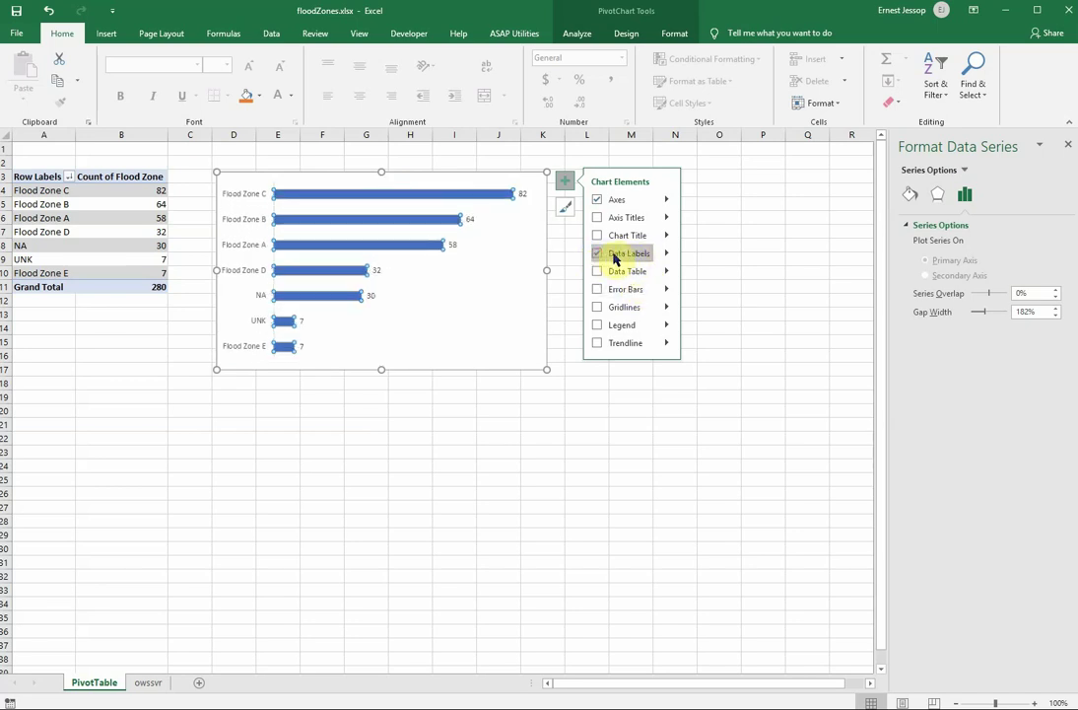
{"action": "left_click", "coordinate": [668, 257]}
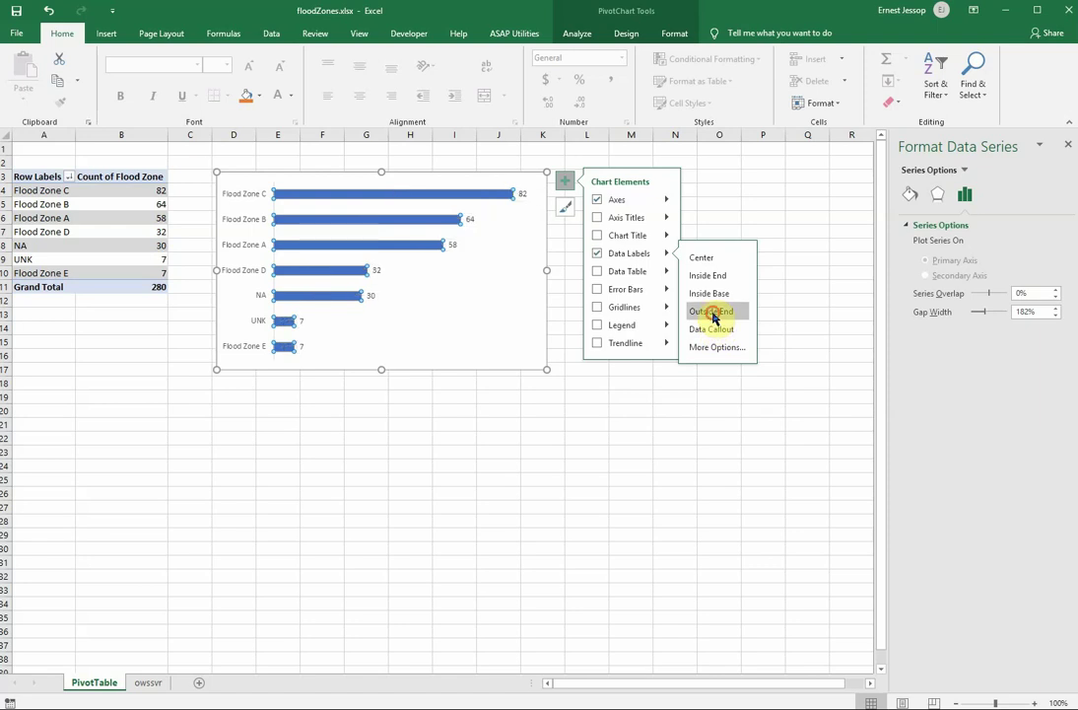
{"action": "left_click", "coordinate": [579, 393]}
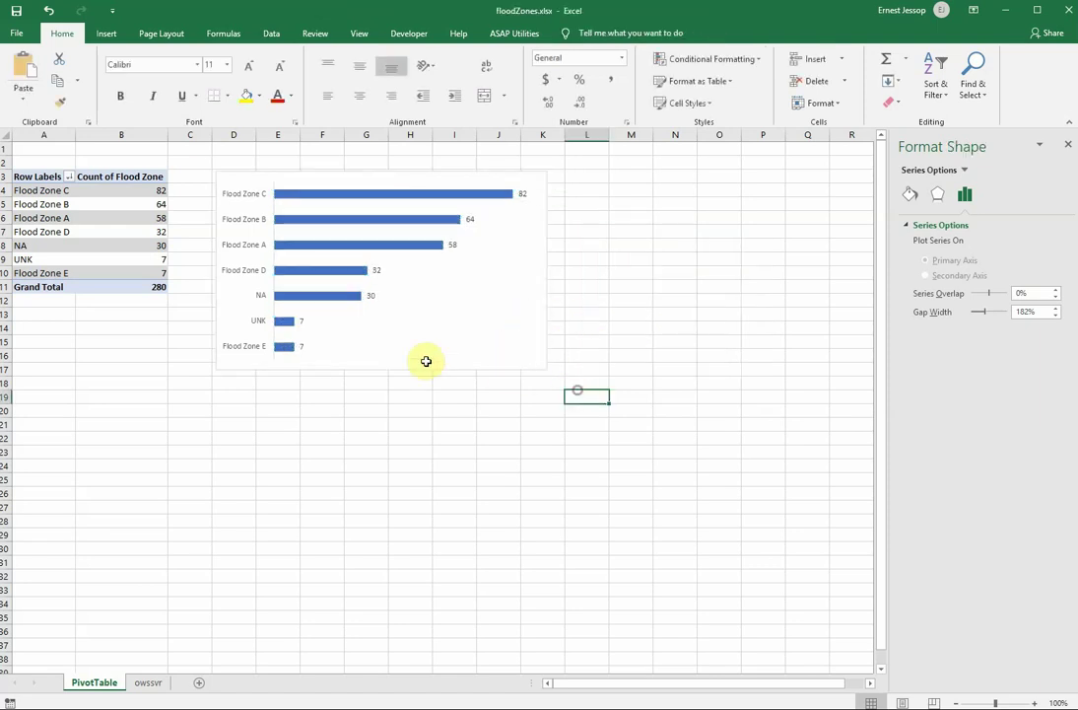
{"action": "left_click", "coordinate": [414, 355]}
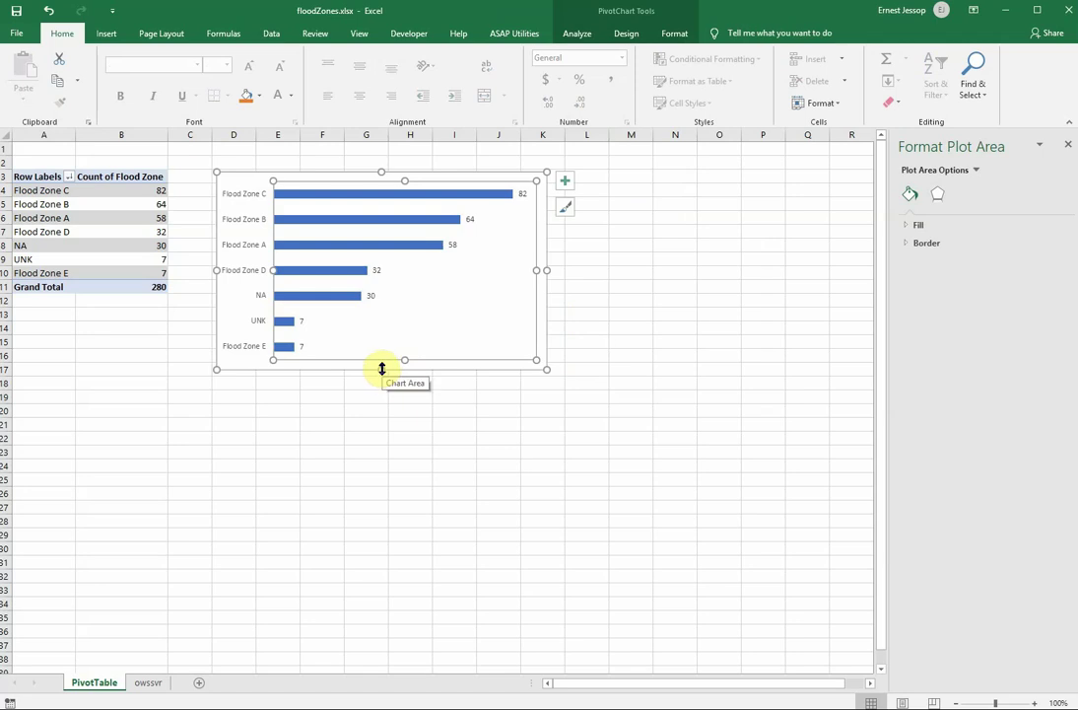
- Reshape the chart to end near row 12 and column J, aligned beside the pivot table
{"action": "left_click_drag", "start_coordinate": [382, 370], "coordinate": [379, 308]}
{"action": "left_click_drag", "start_coordinate": [549, 243], "coordinate": [605, 243]}
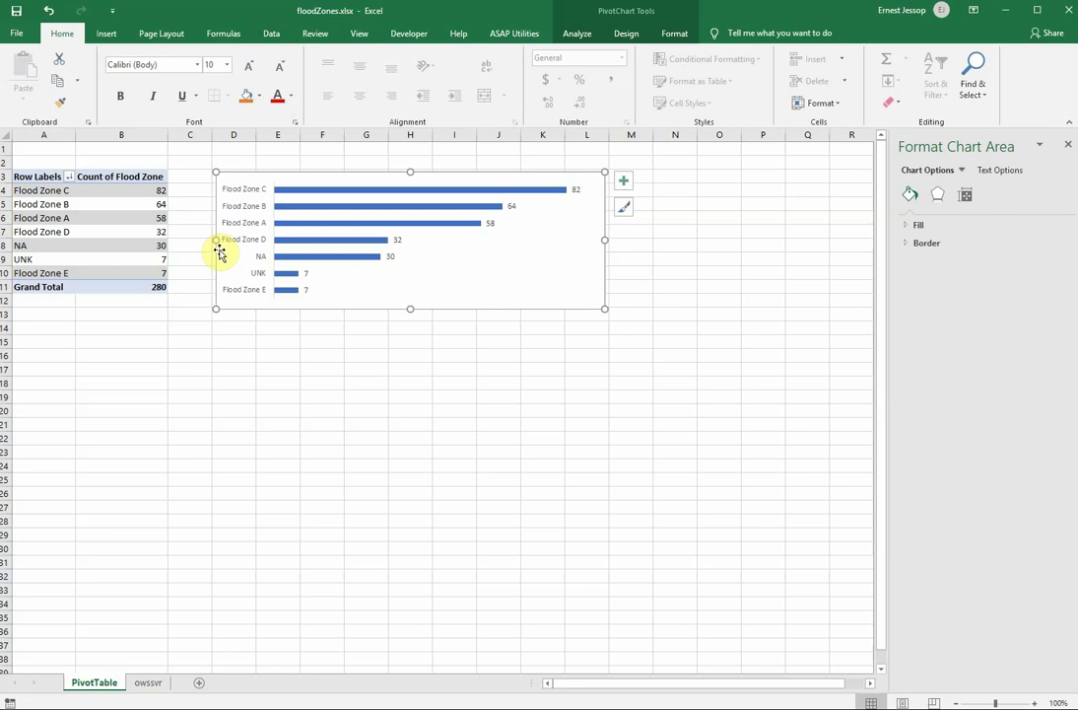
{"action": "left_click_drag", "start_coordinate": [216, 241], "coordinate": [213, 246]}
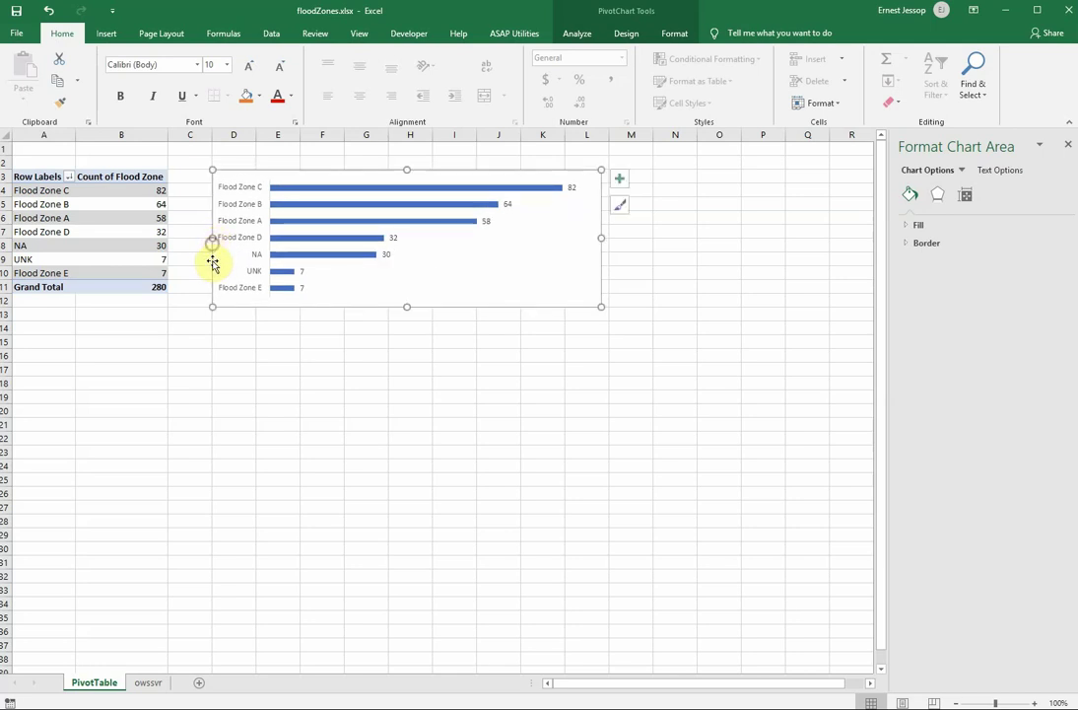
{"action": "key", "text": "alt"}
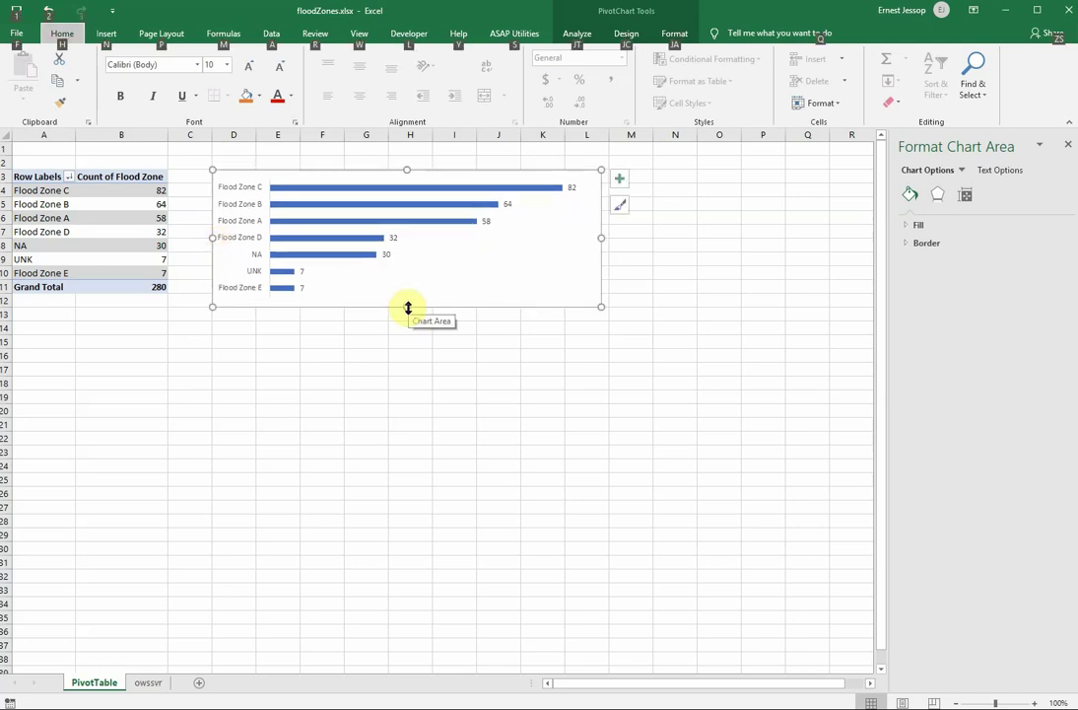
{"action": "mouse_move", "coordinate": [406, 305]}
{"action": "left_mouse_down"}
{"action": "mouse_move", "coordinate": [404, 345]}
{"action": "mouse_move", "coordinate": [405, 292]}
{"action": "left_mouse_up"}
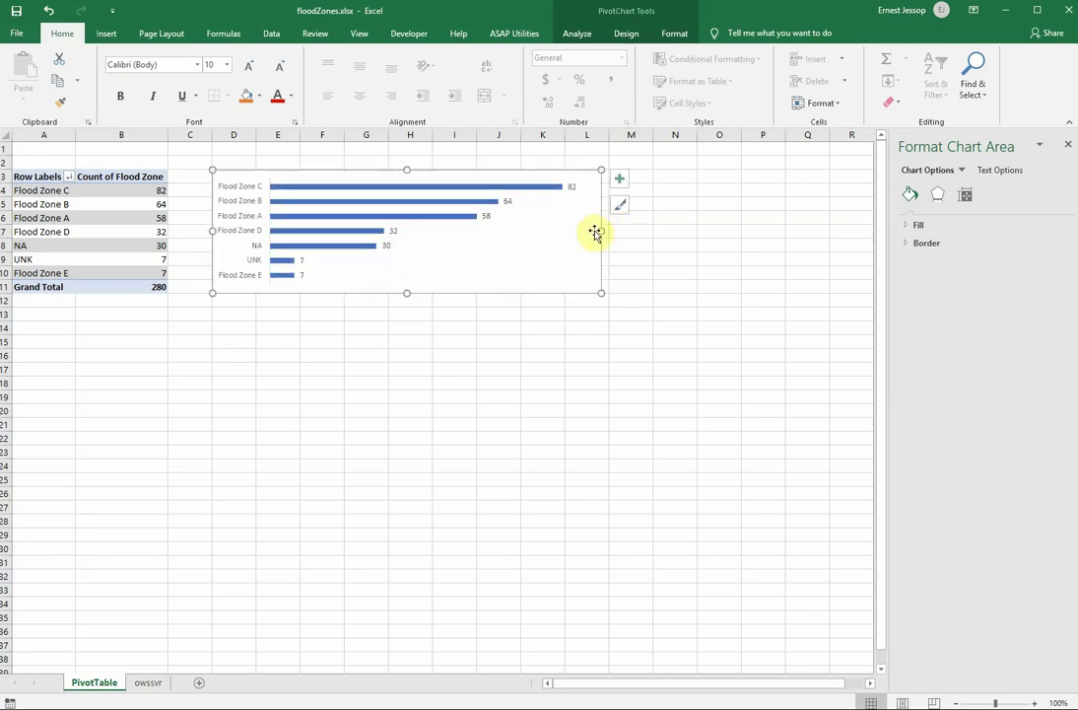
{"action": "left_click_drag", "start_coordinate": [599, 229], "coordinate": [524, 230]}
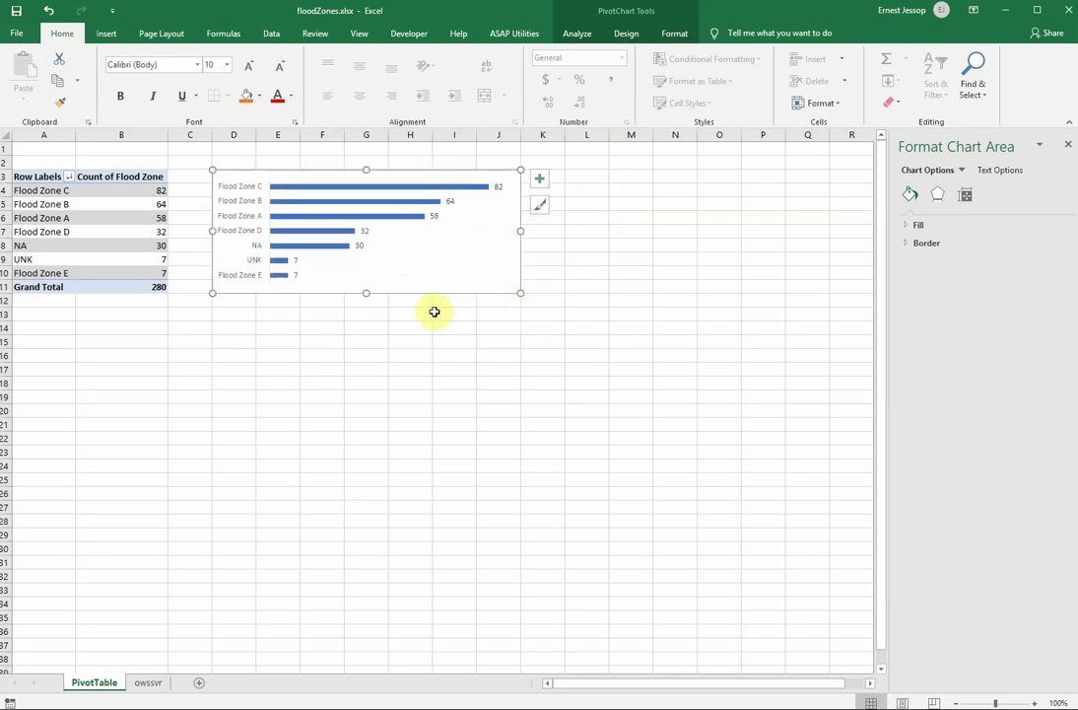
{"action": "left_click", "coordinate": [377, 328]}
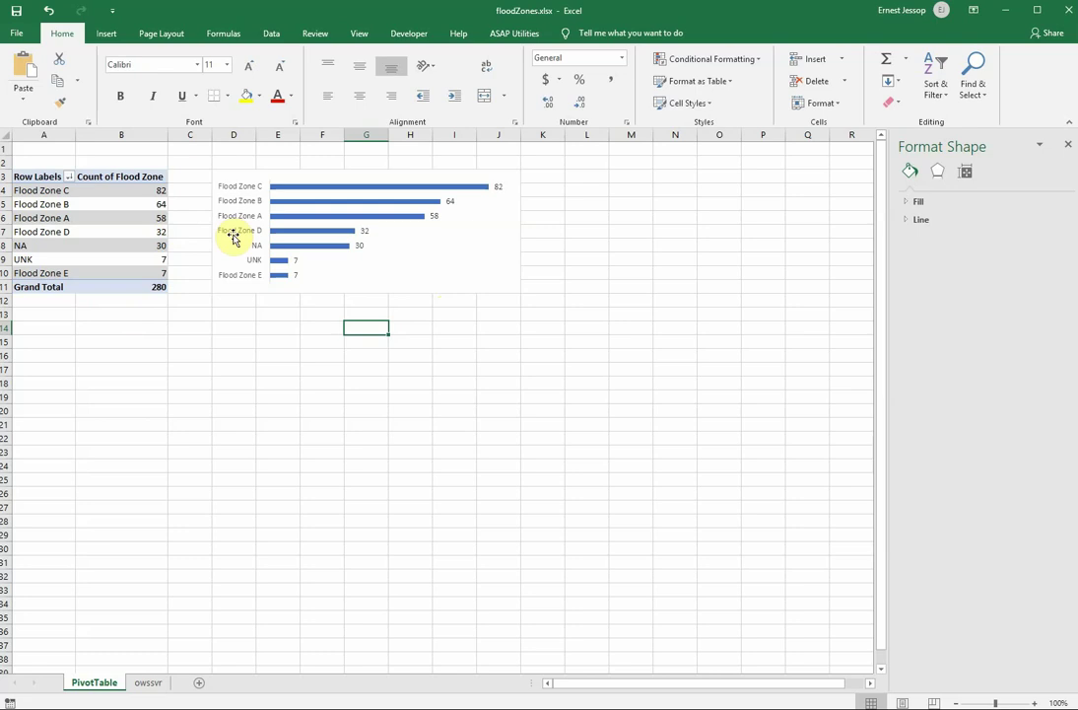
{"action": "left_click", "coordinate": [375, 275]}
{"action": "left_click", "coordinate": [319, 322]}
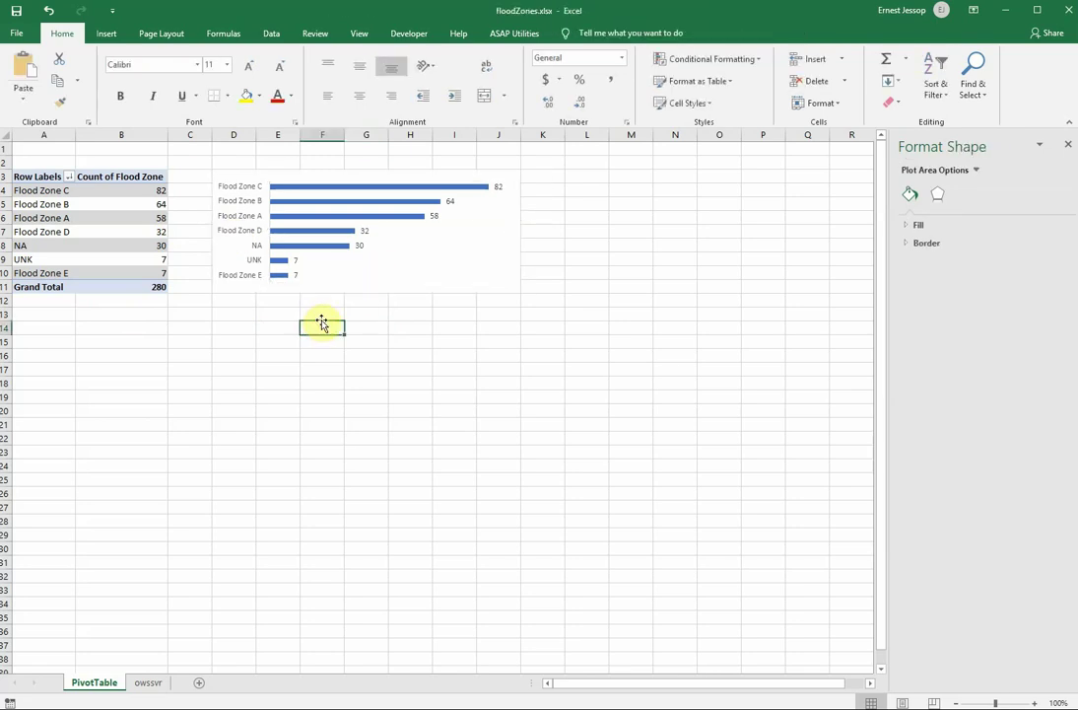